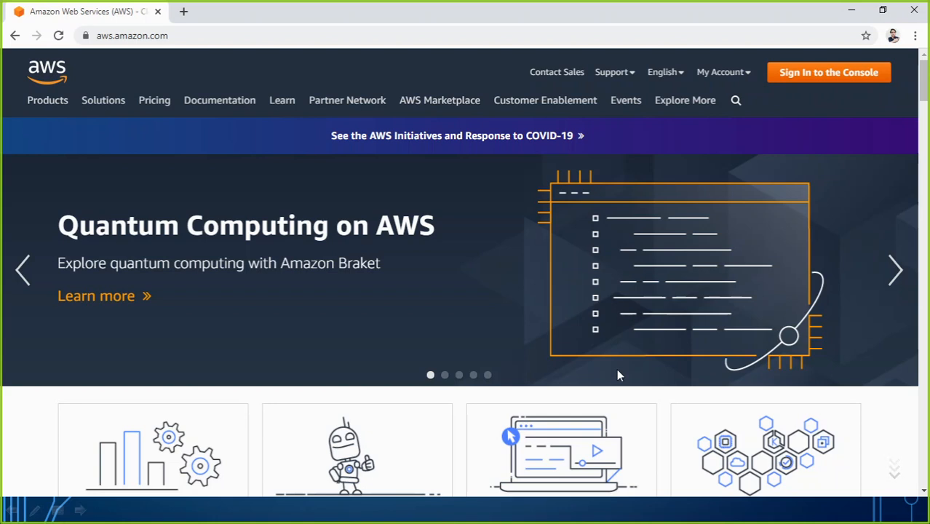
Go to the AWS console sign-in page from the aws.amazon.com header
{"action": "left_click", "coordinate": [835, 75]}
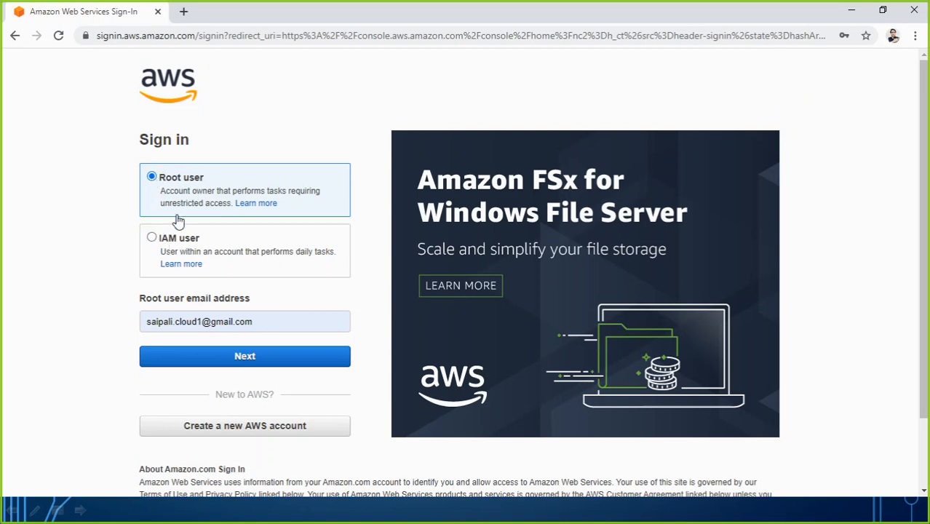
Sign in as the root user with the account password, reaching the console home in Mumbai
{"action": "left_click", "coordinate": [152, 242]}
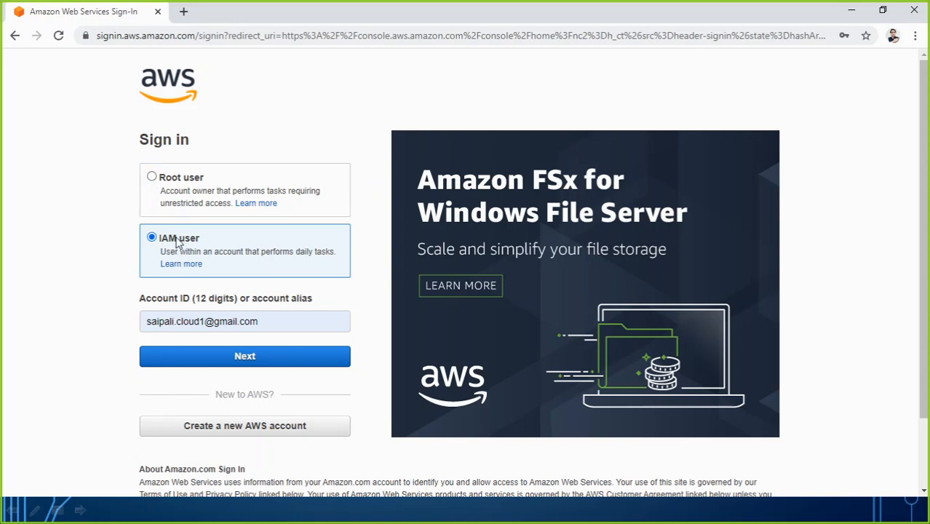
{"action": "left_click", "coordinate": [155, 182]}
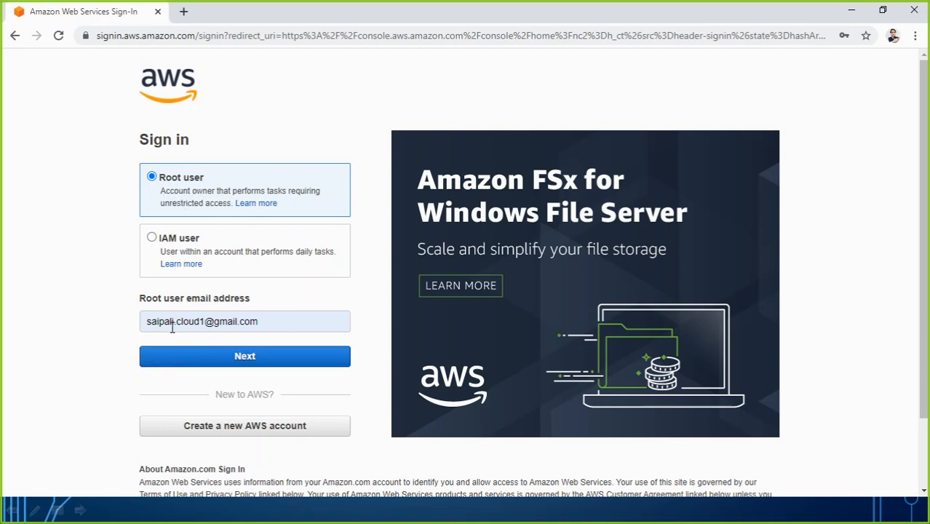
{"action": "left_click", "coordinate": [219, 358]}
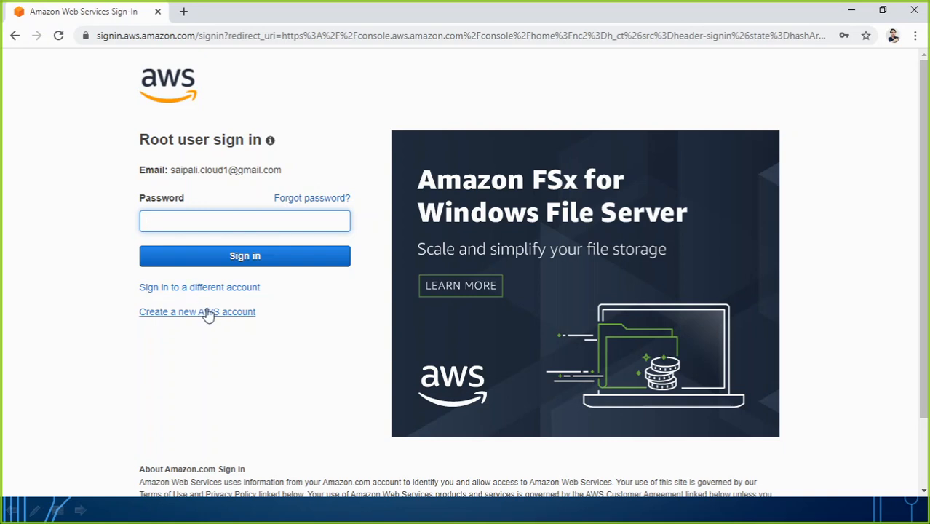
{"action": "type", "text": "••••••••••"}
{"action": "left_click", "coordinate": [240, 262]}
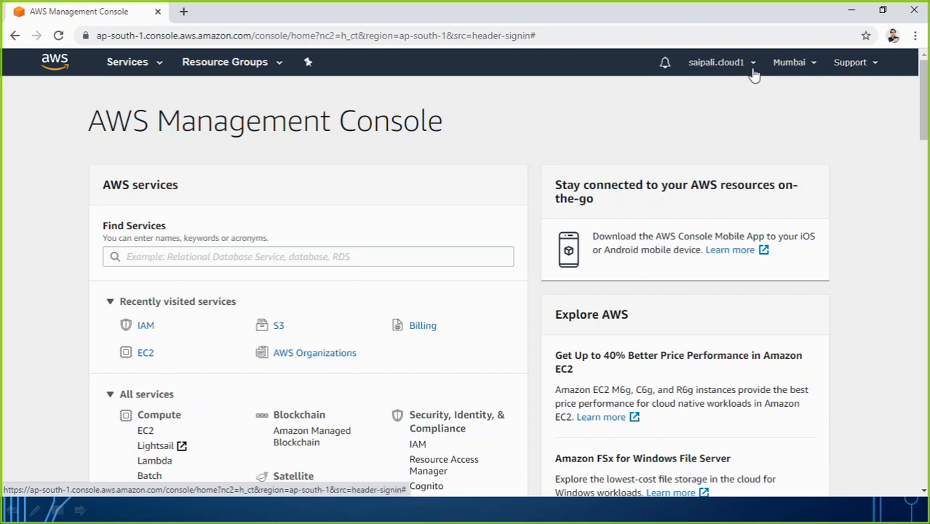
{"action": "left_click", "coordinate": [815, 64]}
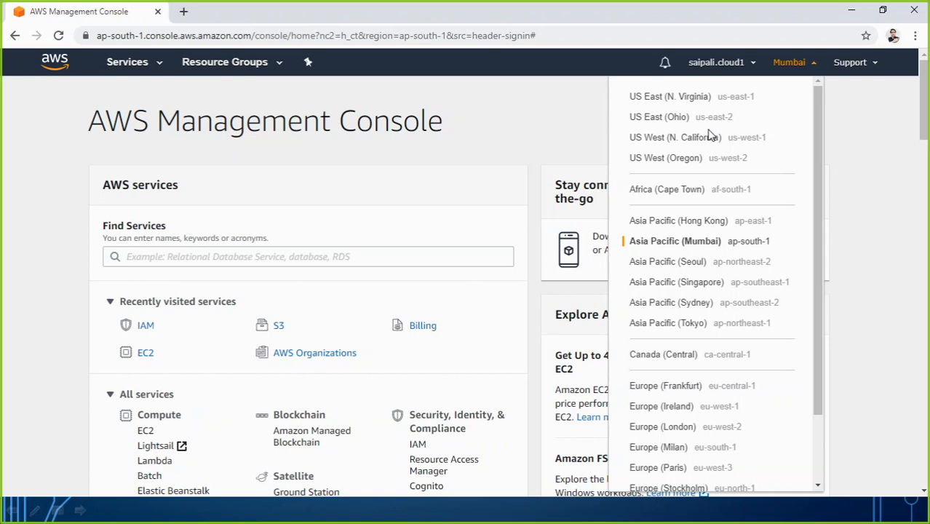
{"action": "left_click", "coordinate": [519, 134]}
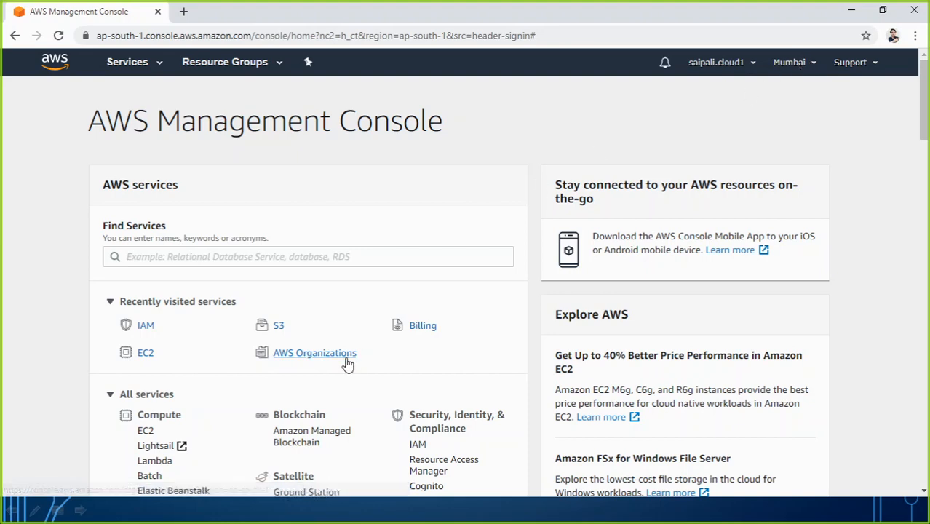
{"action": "scroll", "coordinate": [294, 278], "scroll_direction": "down", "scroll_amount": 1}
{"action": "scroll", "coordinate": [294, 279], "scroll_direction": "down", "scroll_amount": 5}
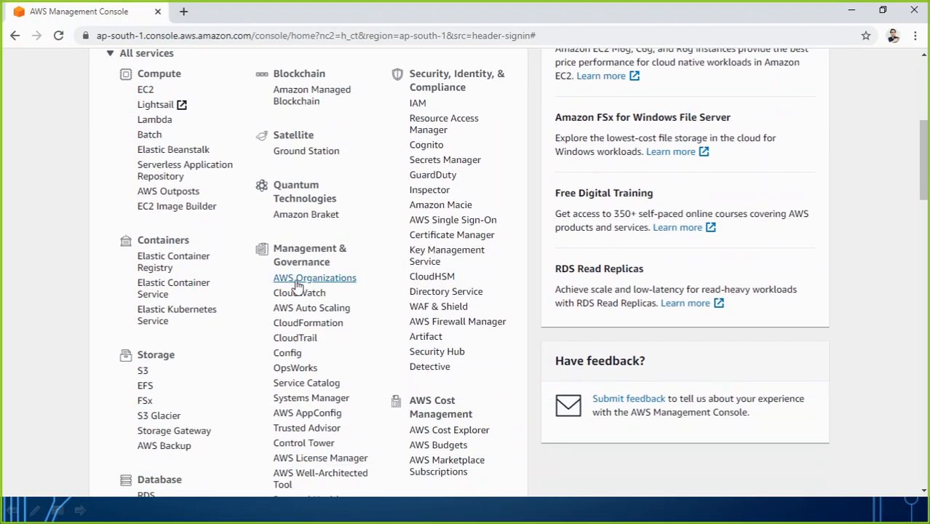
{"action": "scroll", "coordinate": [297, 287], "scroll_direction": "up", "scroll_amount": 2}
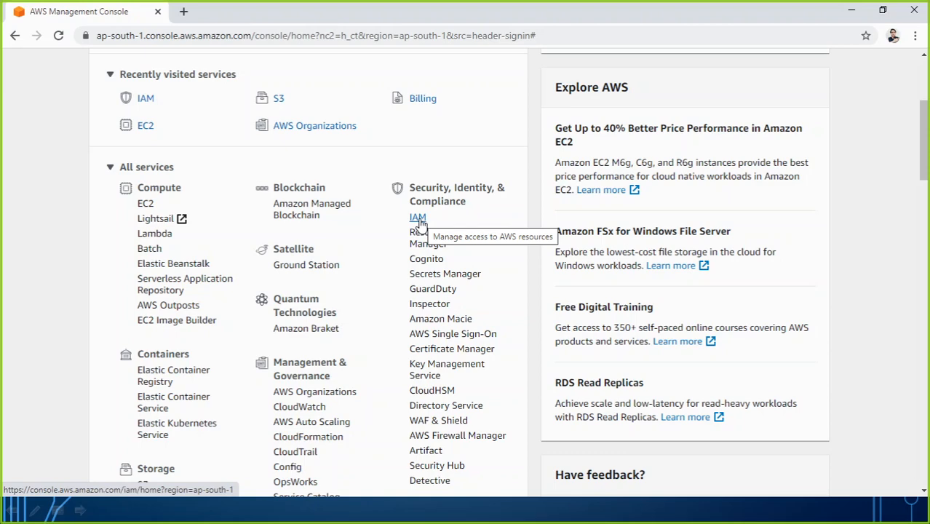
{"action": "scroll", "coordinate": [298, 327], "scroll_direction": "up", "scroll_amount": 3}
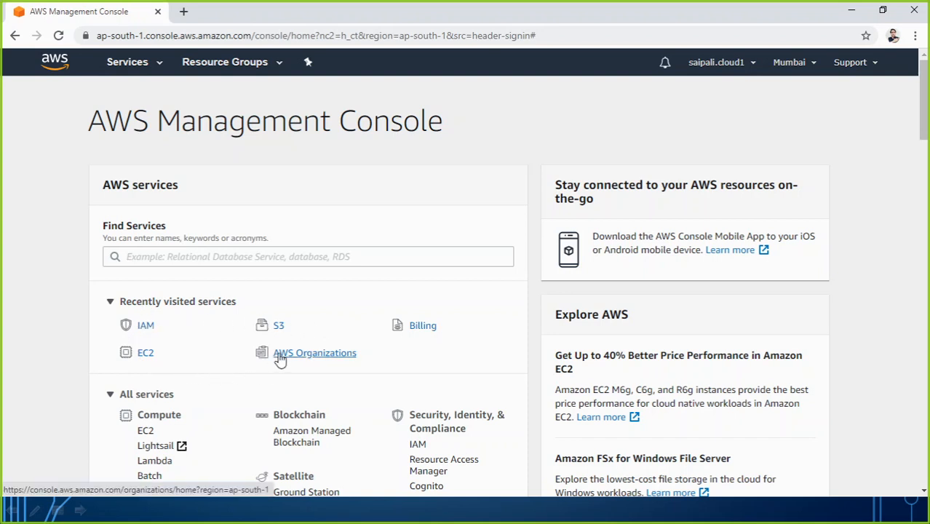
Search Find Services for 'IAM' and open the IAM dashboard
{"action": "left_click", "coordinate": [233, 259]}
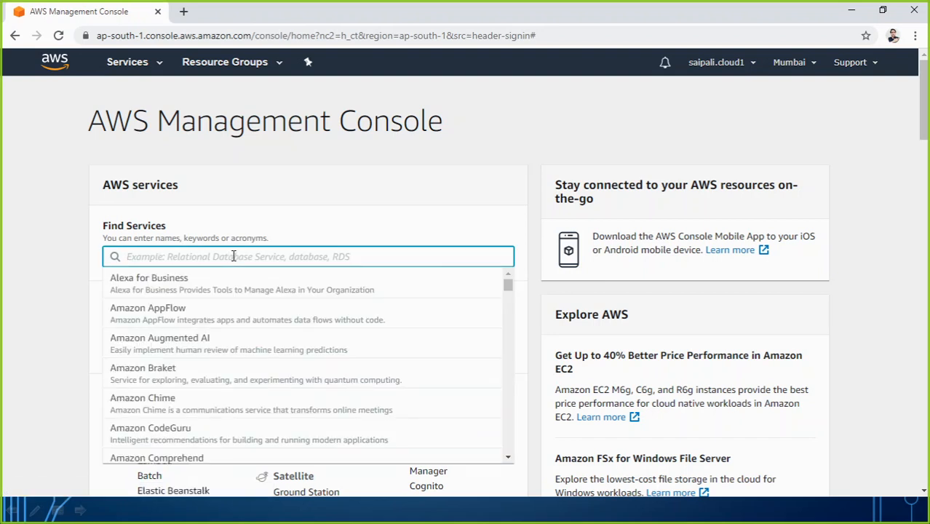
{"action": "type", "text": "IAM"}
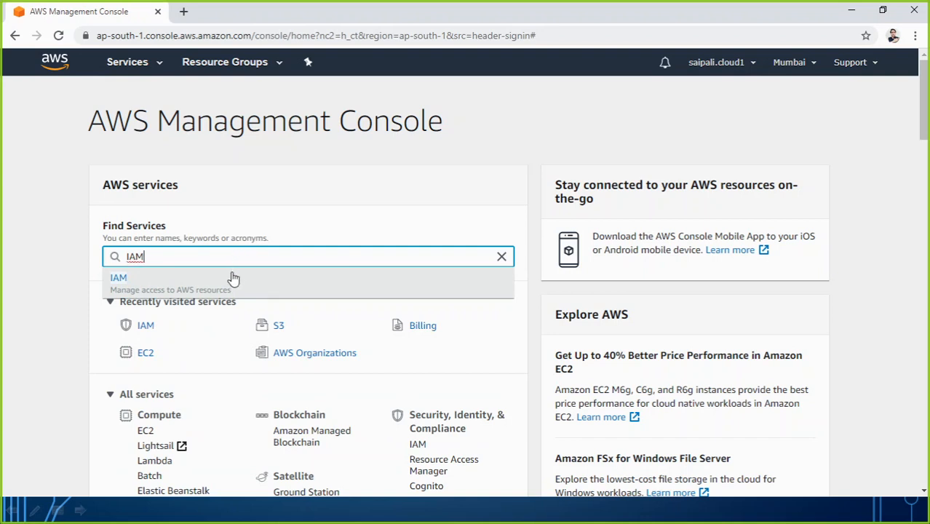
{"action": "left_click", "coordinate": [202, 290]}
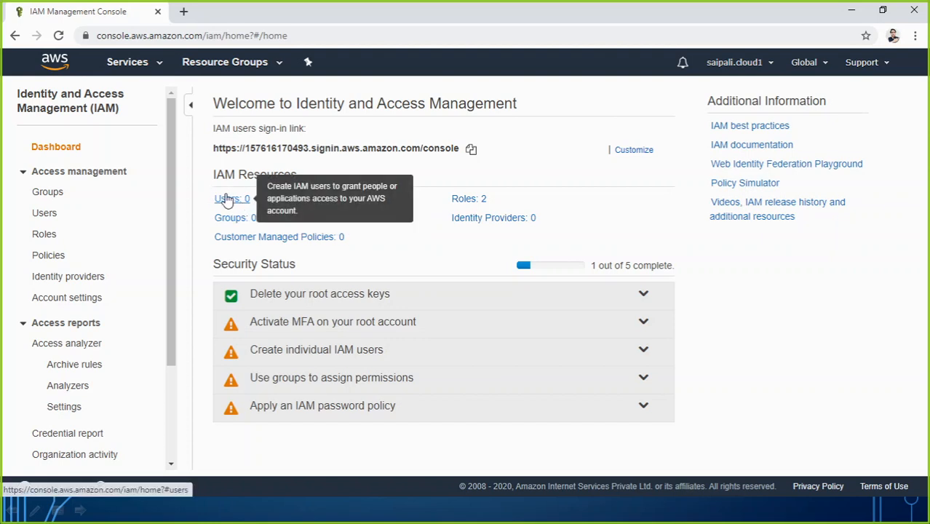
Review the two IAM roles, collapse Access management, and go back to the IAM Dashboard
{"action": "left_click", "coordinate": [469, 201]}
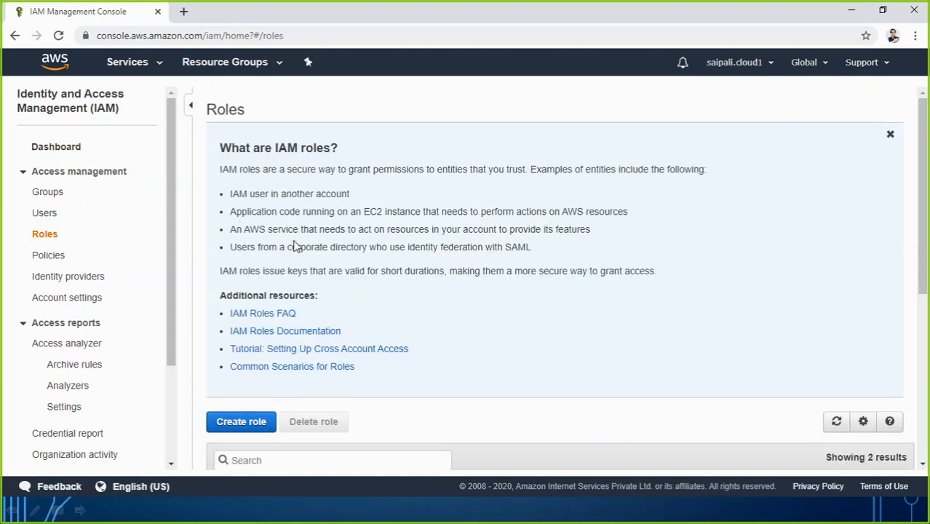
{"action": "scroll", "coordinate": [361, 323], "scroll_direction": "down", "scroll_amount": 3}
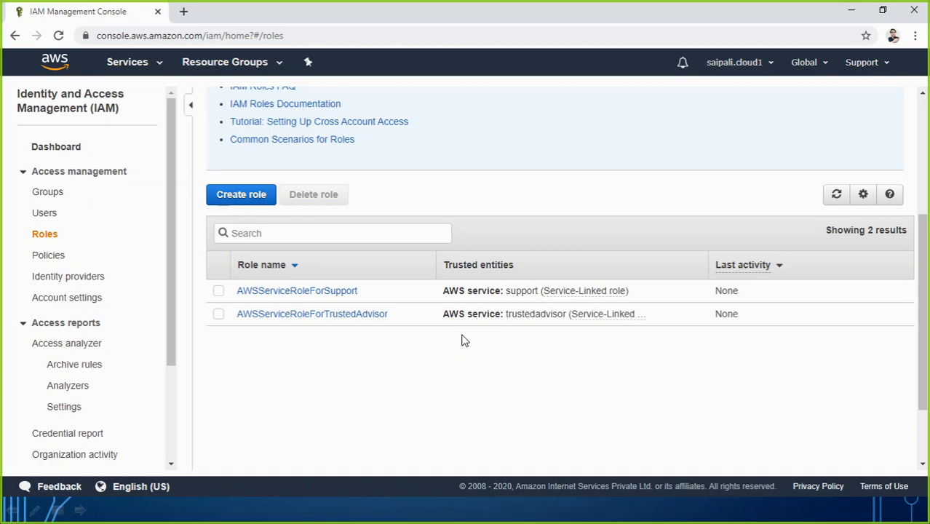
{"action": "scroll", "coordinate": [464, 340], "scroll_direction": "up", "scroll_amount": 3}
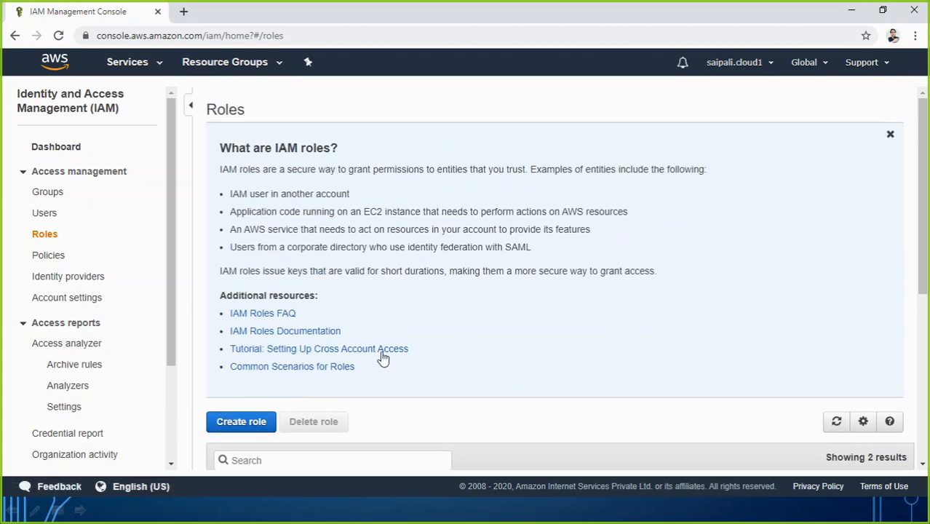
{"action": "left_click", "coordinate": [57, 173]}
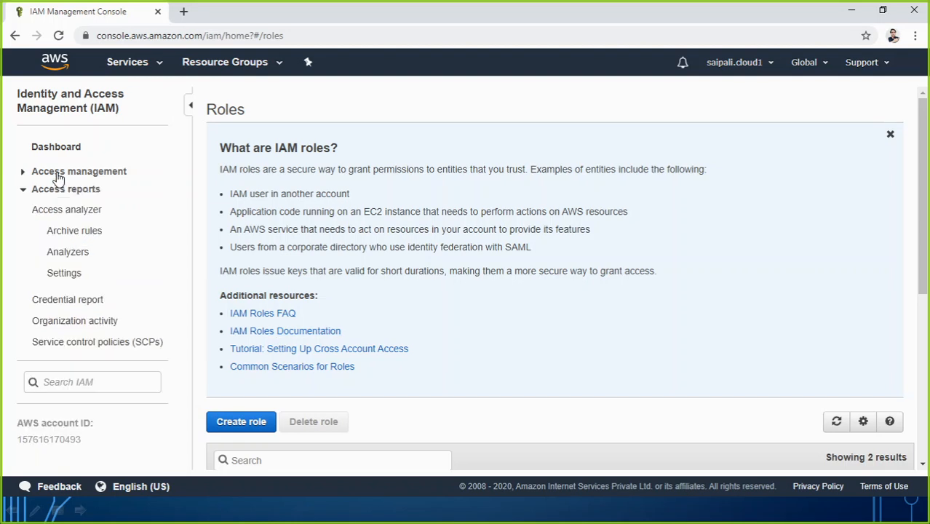
{"action": "left_click", "coordinate": [57, 150]}
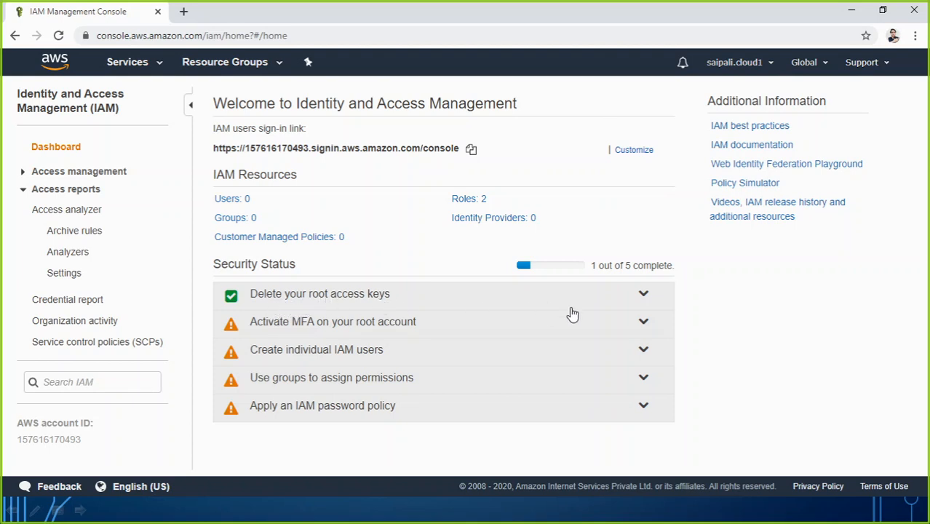
{"action": "left_click", "coordinate": [643, 295]}
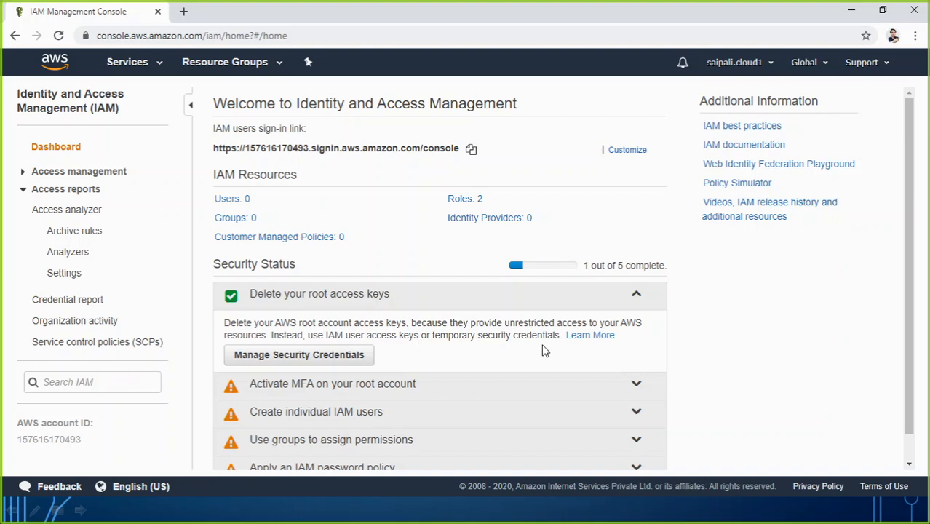
{"action": "left_click", "coordinate": [635, 295]}
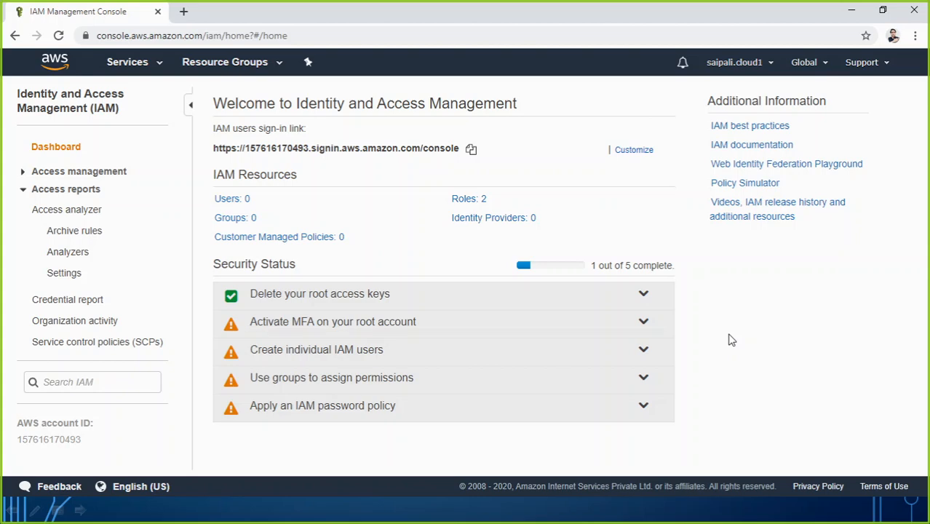
Launch Epic Pen, move its toolbar aside, and select the pen tool
{"action": "key", "text": "super"}
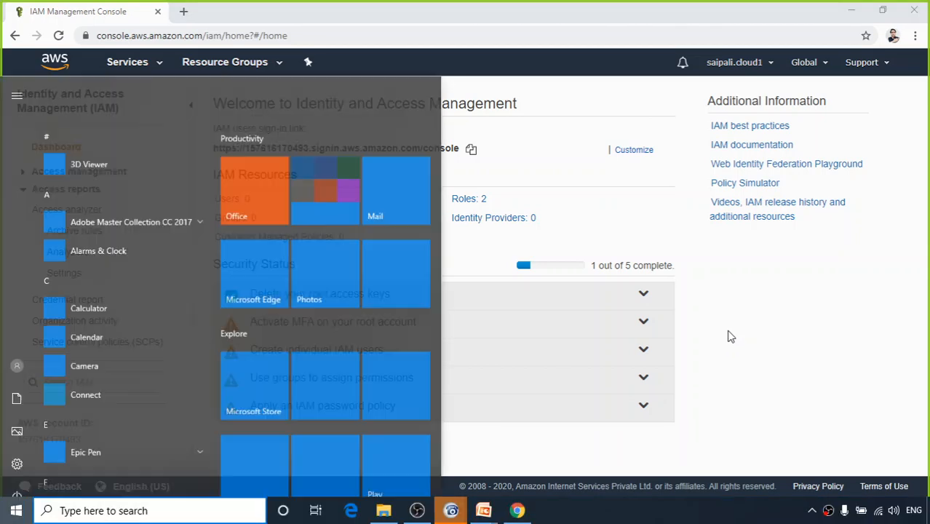
{"action": "type", "text": "epic"}
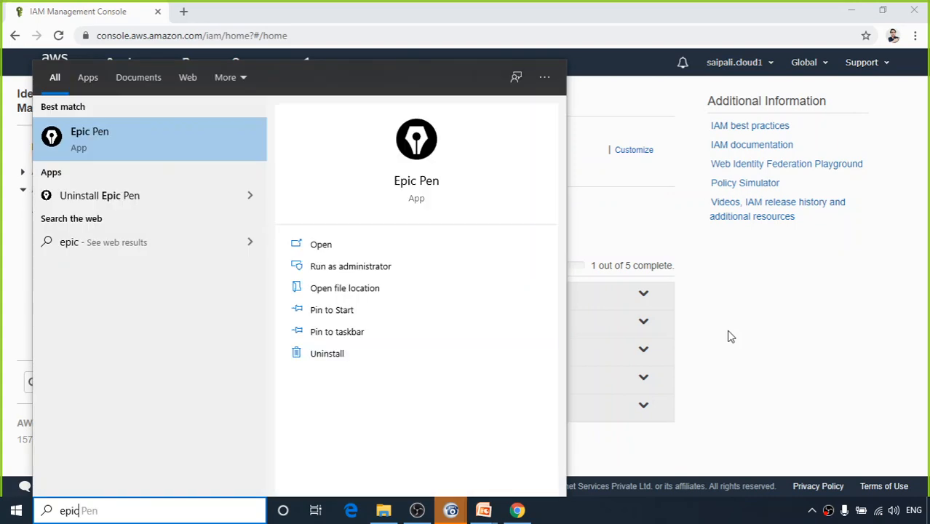
{"action": "key", "text": "Return"}
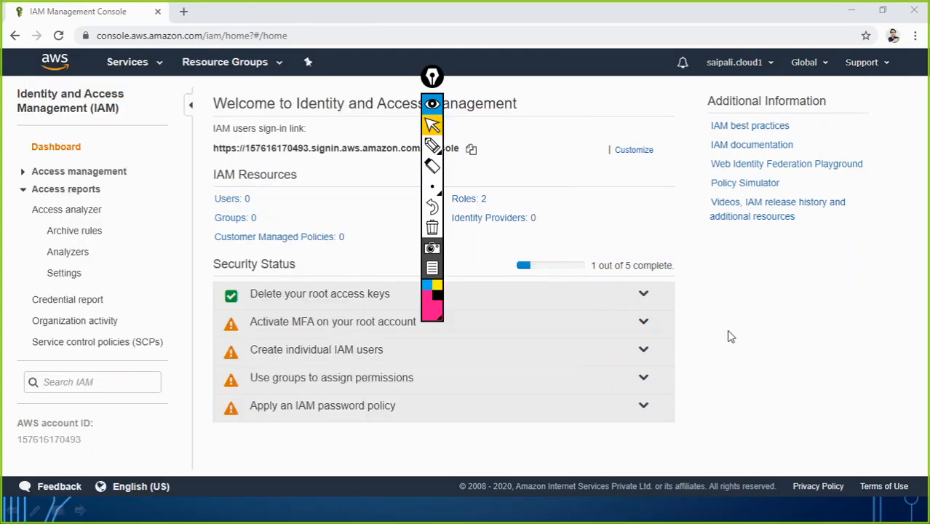
{"action": "left_click_drag", "start_coordinate": [432, 77], "coordinate": [906, 248]}
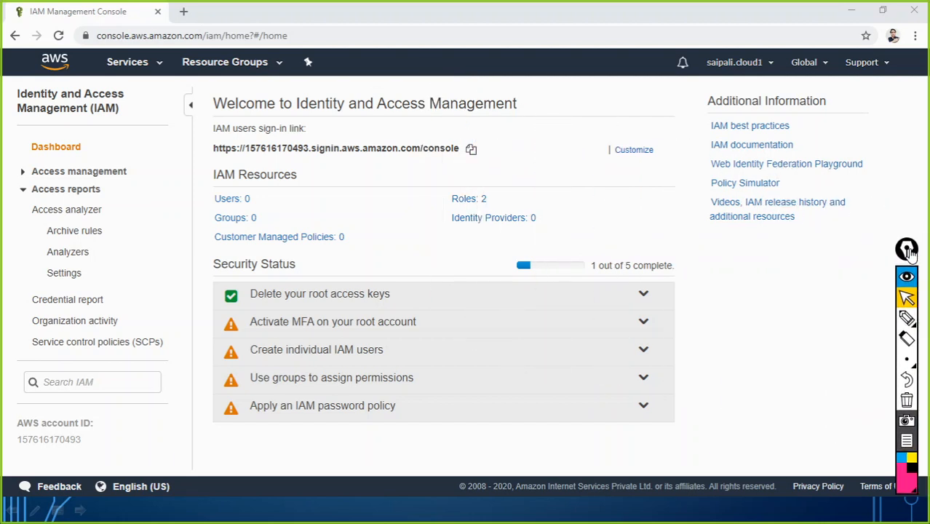
{"action": "mouse_move", "coordinate": [905, 318]}
{"action": "left_click", "coordinate": [865, 320]}
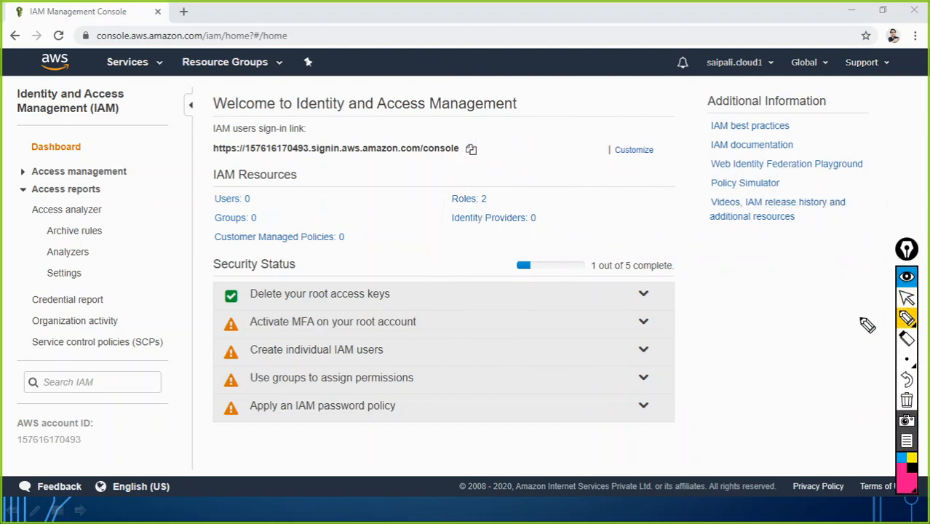
Draw pink letters H, A and K with right-pointing arrows after each
{"action": "mouse_move", "coordinate": [725, 302]}
{"action": "left_mouse_down"}
{"action": "mouse_move", "coordinate": [725, 292]}
{"action": "mouse_move", "coordinate": [736, 295]}
{"action": "mouse_move", "coordinate": [732, 380]}
{"action": "mouse_move", "coordinate": [736, 361]}
{"action": "mouse_move", "coordinate": [746, 379]}
{"action": "left_mouse_up"}
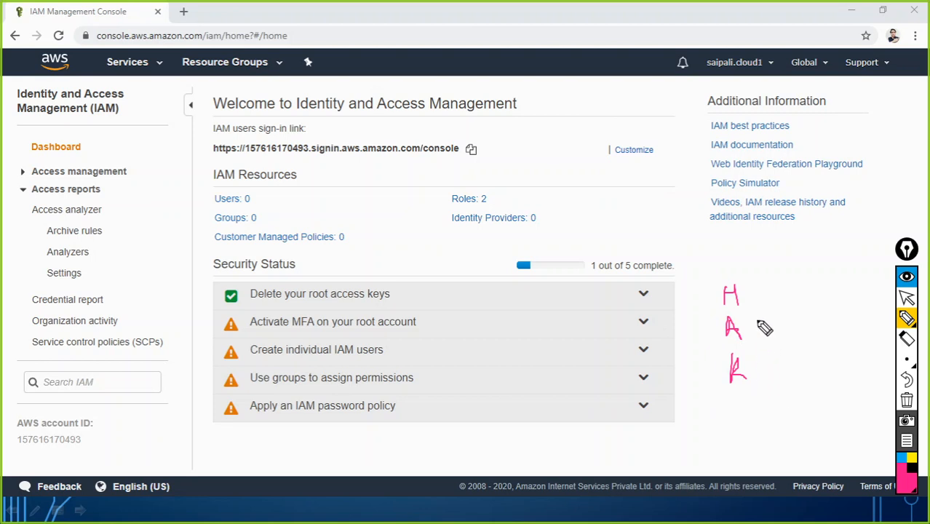
{"action": "mouse_move", "coordinate": [749, 297]}
{"action": "left_mouse_down"}
{"action": "mouse_move", "coordinate": [771, 299]}
{"action": "mouse_move", "coordinate": [763, 301]}
{"action": "left_mouse_up"}
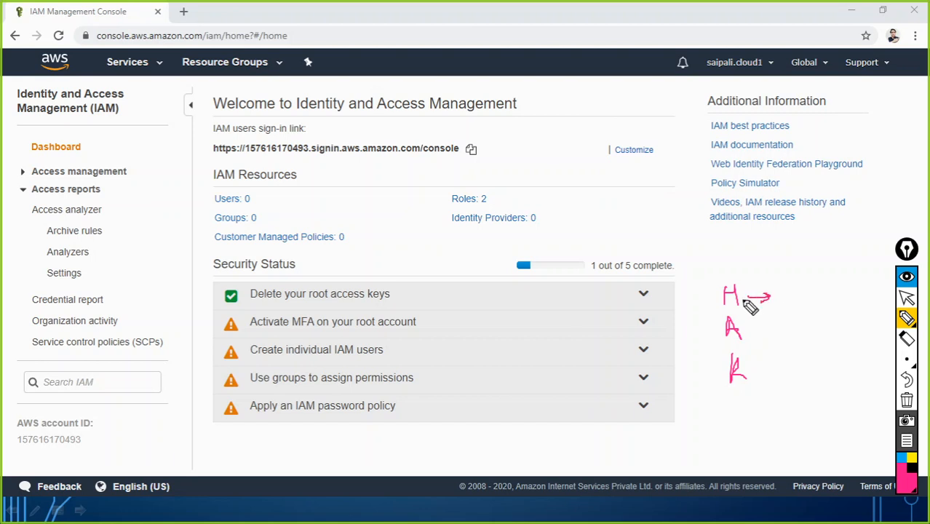
{"action": "left_click_drag", "start_coordinate": [756, 332], "coordinate": [776, 339]}
{"action": "left_click_drag", "start_coordinate": [753, 373], "coordinate": [783, 375]}
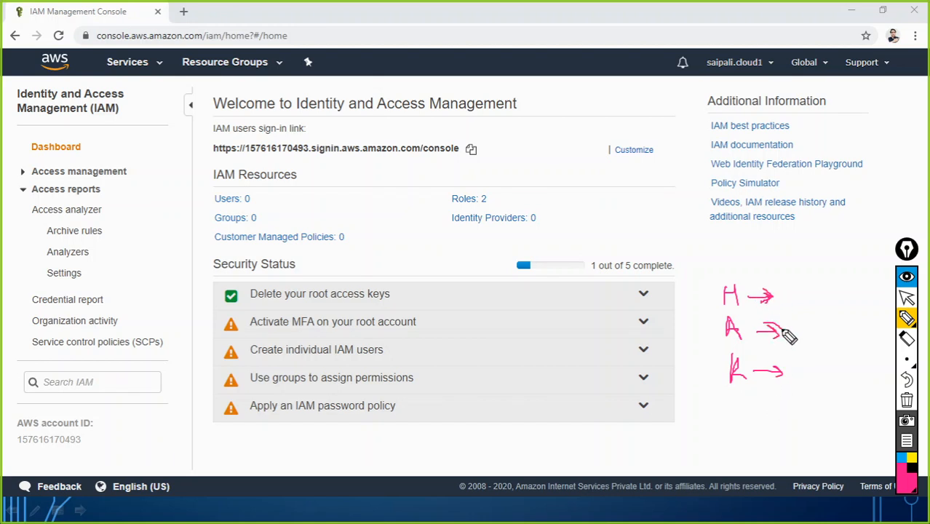
{"action": "left_click_drag", "start_coordinate": [780, 373], "coordinate": [786, 387]}
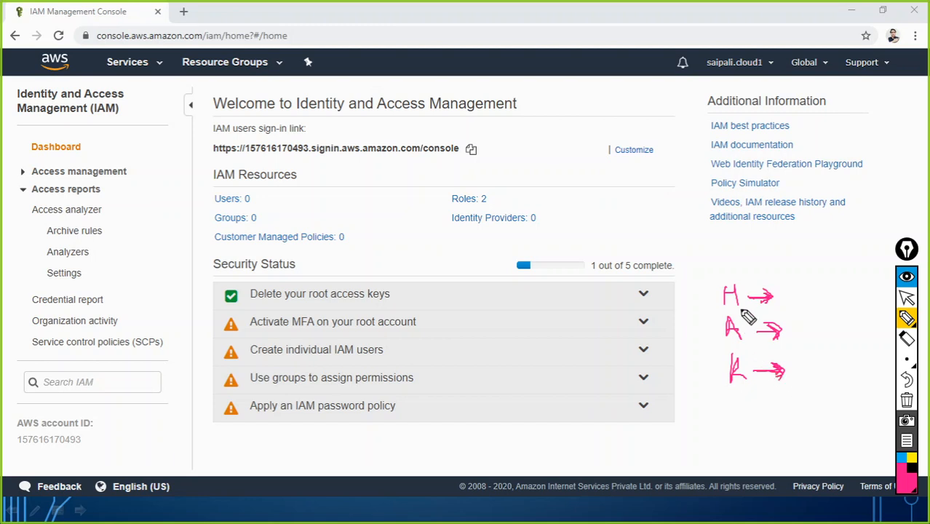
Bracket the three pink arrows and underline 'Activate MFA on your root account'
{"action": "mouse_move", "coordinate": [764, 283]}
{"action": "left_mouse_down"}
{"action": "mouse_move", "coordinate": [775, 279]}
{"action": "mouse_move", "coordinate": [794, 324]}
{"action": "mouse_move", "coordinate": [795, 382]}
{"action": "mouse_move", "coordinate": [781, 390]}
{"action": "left_mouse_up"}
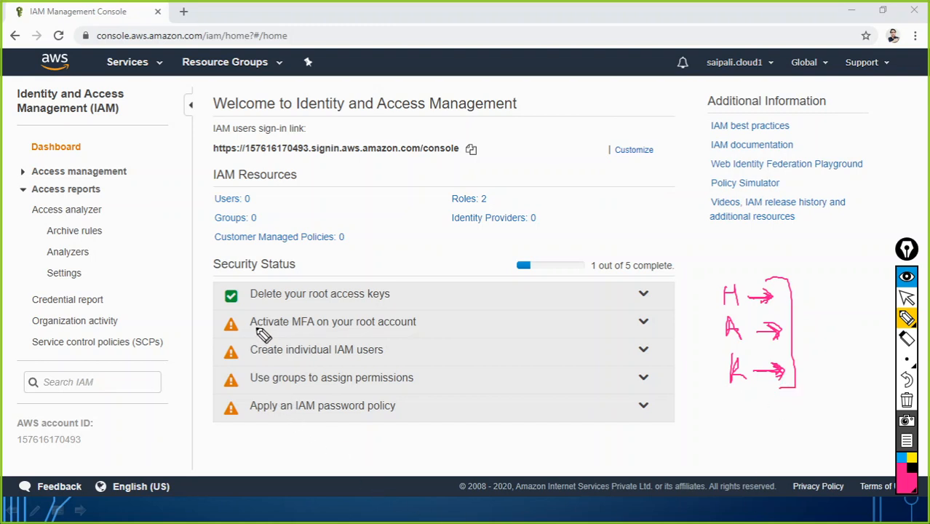
{"action": "left_click_drag", "start_coordinate": [251, 330], "coordinate": [416, 330]}
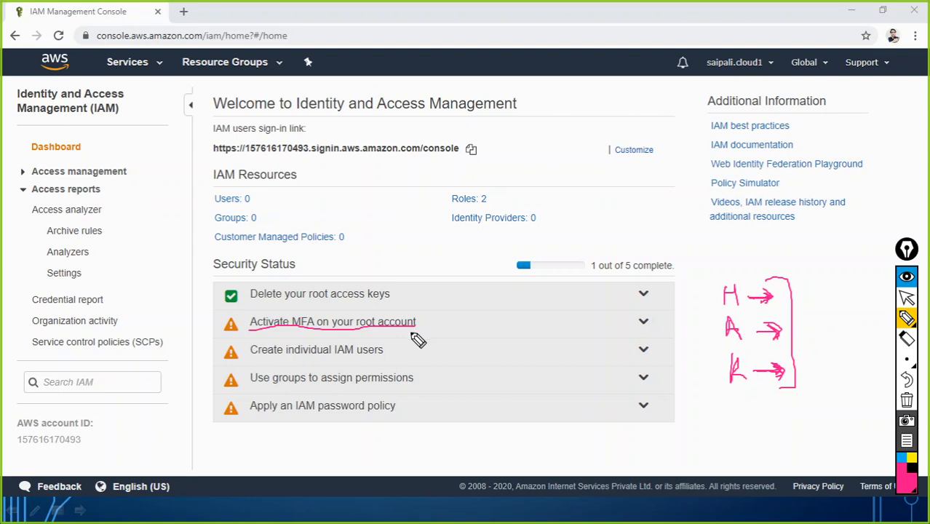
Underline 'Create individual IAM users', 'Use groups to assign permissions' and 'IAM password policy'
{"action": "left_click_drag", "start_coordinate": [256, 358], "coordinate": [391, 357]}
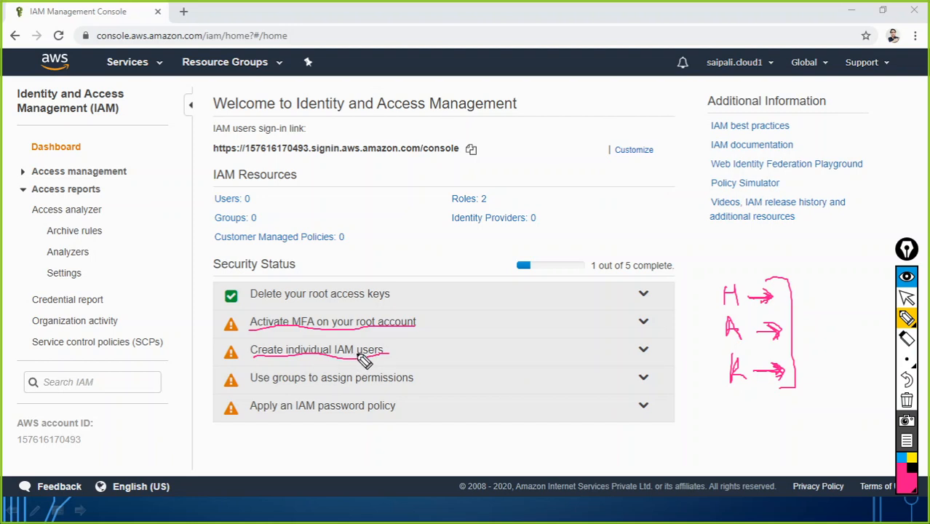
{"action": "left_click_drag", "start_coordinate": [318, 386], "coordinate": [414, 386]}
{"action": "left_click_drag", "start_coordinate": [253, 386], "coordinate": [298, 385]}
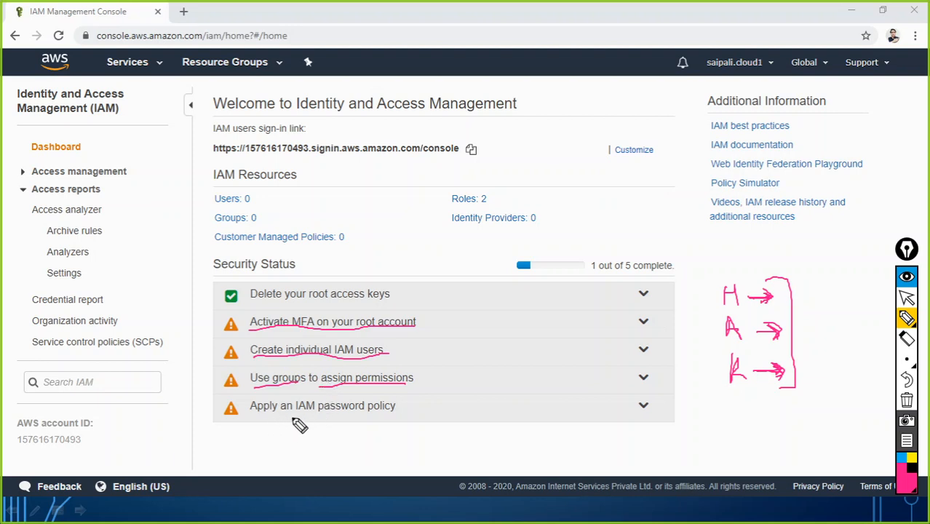
{"action": "left_click_drag", "start_coordinate": [299, 414], "coordinate": [393, 411]}
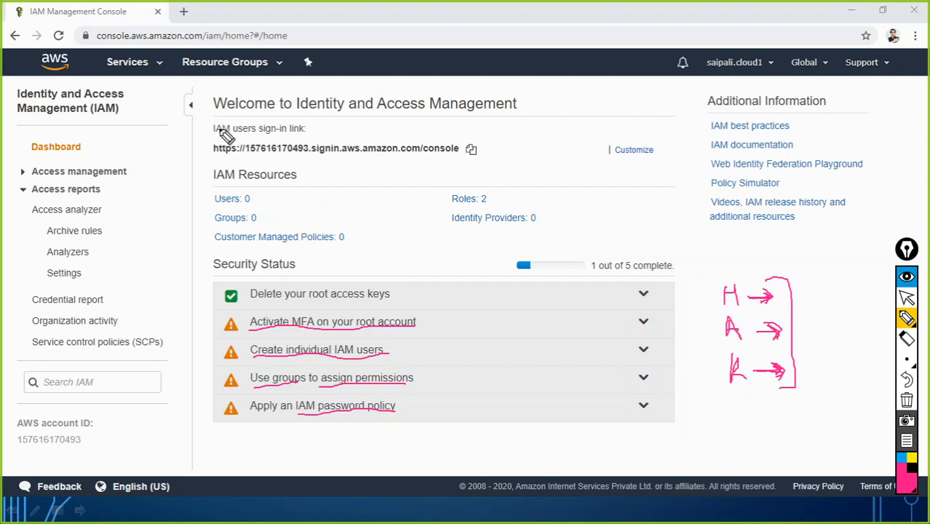
Circle 'IAM' in the sign-in link label and draw a box around the console URL
{"action": "mouse_move", "coordinate": [215, 125]}
{"action": "left_mouse_down"}
{"action": "mouse_move", "coordinate": [233, 124]}
{"action": "mouse_move", "coordinate": [226, 120]}
{"action": "left_mouse_up"}
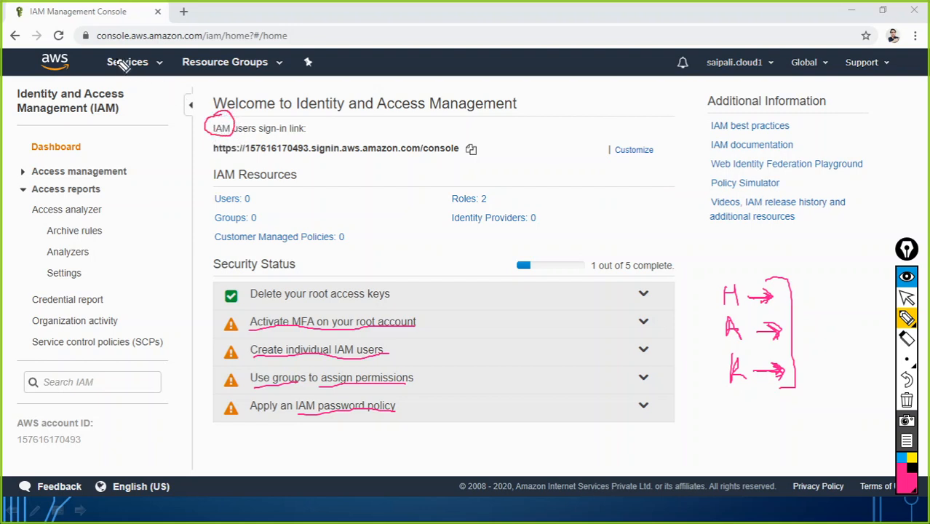
{"action": "left_click_drag", "start_coordinate": [97, 42], "coordinate": [242, 42]}
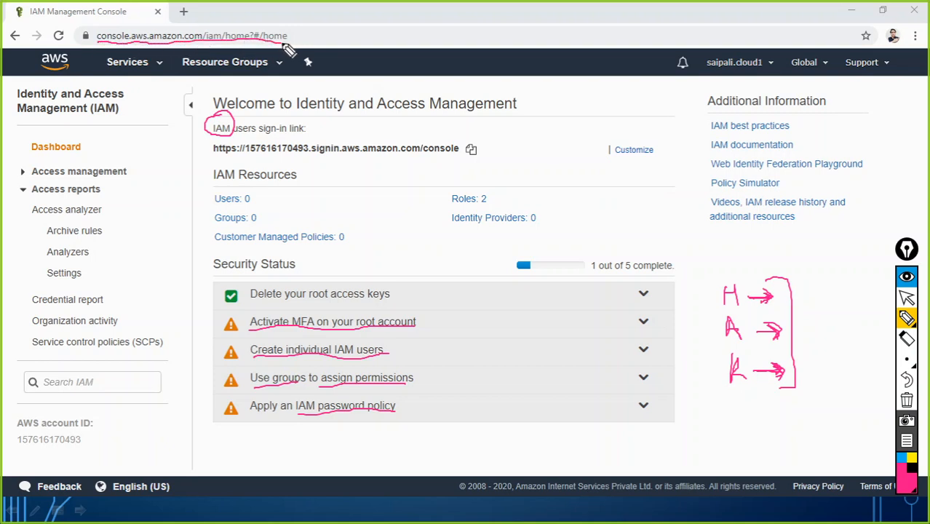
{"action": "mouse_move", "coordinate": [293, 30]}
{"action": "left_mouse_down"}
{"action": "mouse_move", "coordinate": [110, 29]}
{"action": "mouse_move", "coordinate": [96, 41]}
{"action": "left_mouse_up"}
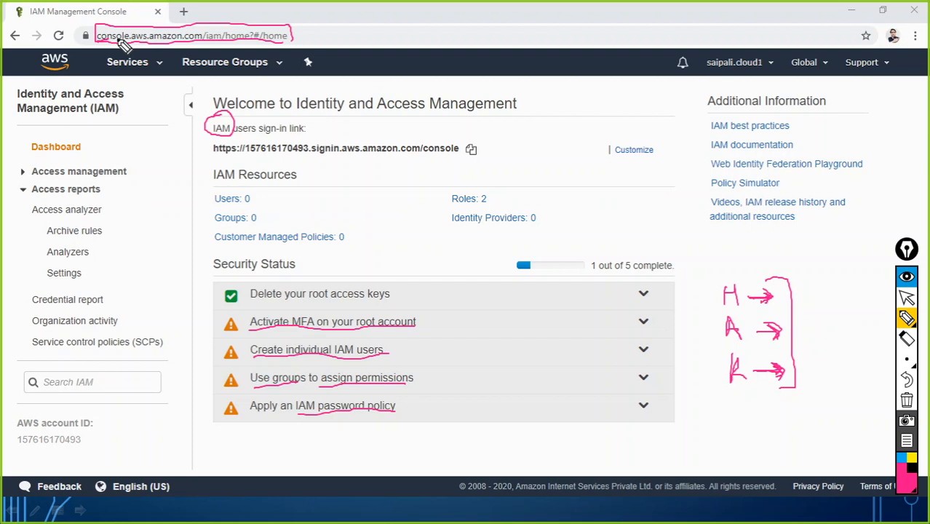
Launch Notepad via Win+R, clear all Epic Pen ink, and return to the cursor tool
{"action": "key", "text": "super+r"}
{"action": "type", "text": "notepad"}
{"action": "key", "text": "Return"}
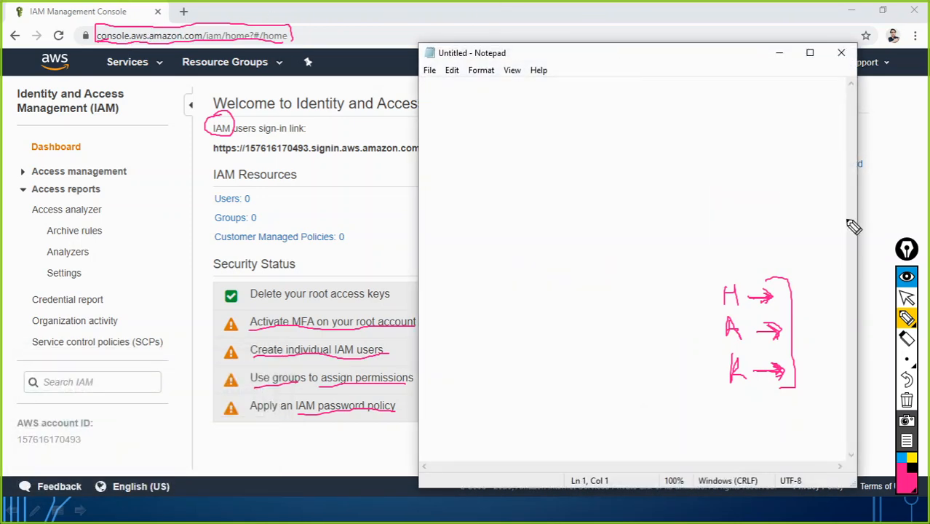
{"action": "mouse_move", "coordinate": [908, 360]}
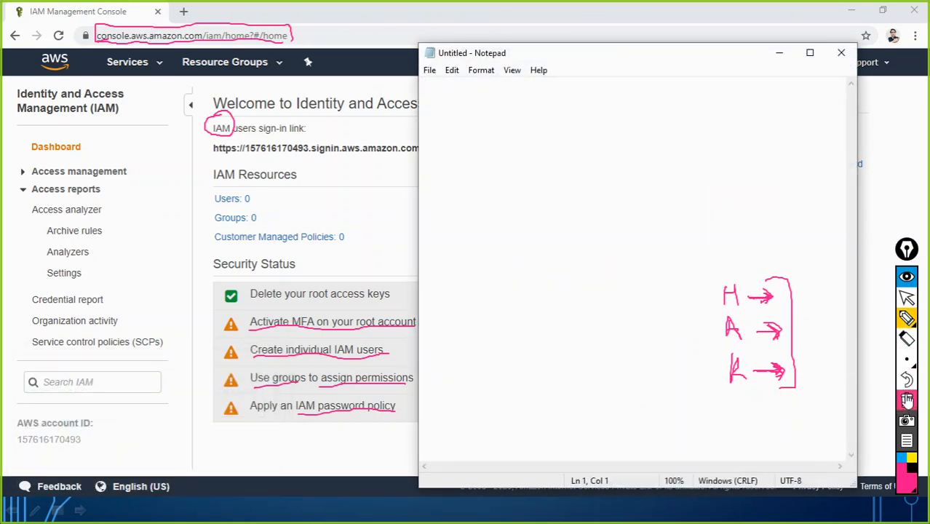
{"action": "left_click", "coordinate": [907, 400]}
{"action": "left_click", "coordinate": [907, 298]}
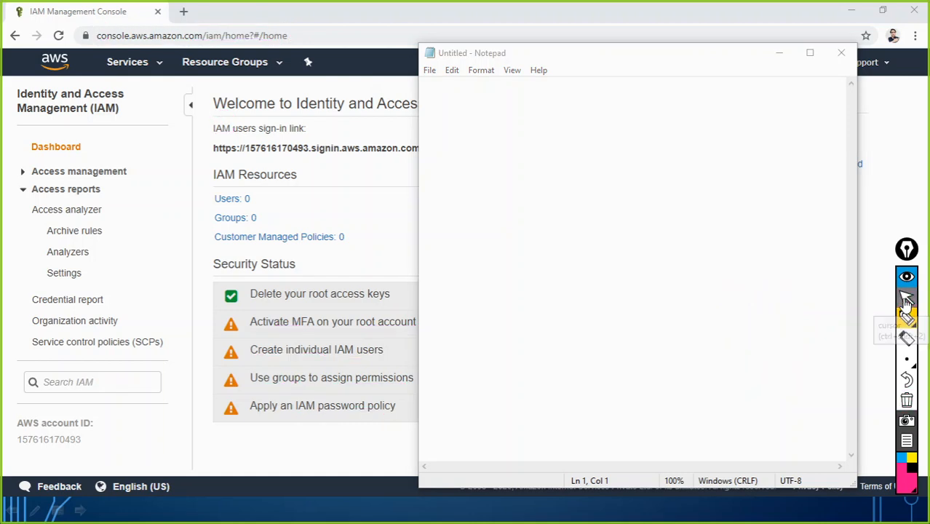
{"action": "left_click_drag", "start_coordinate": [648, 58], "coordinate": [494, 79]}
Type the account name, then the root user's e-mail labelled '- root' below it
{"action": "key", "text": "Return"}
{"action": "type", "text": "saurab"}
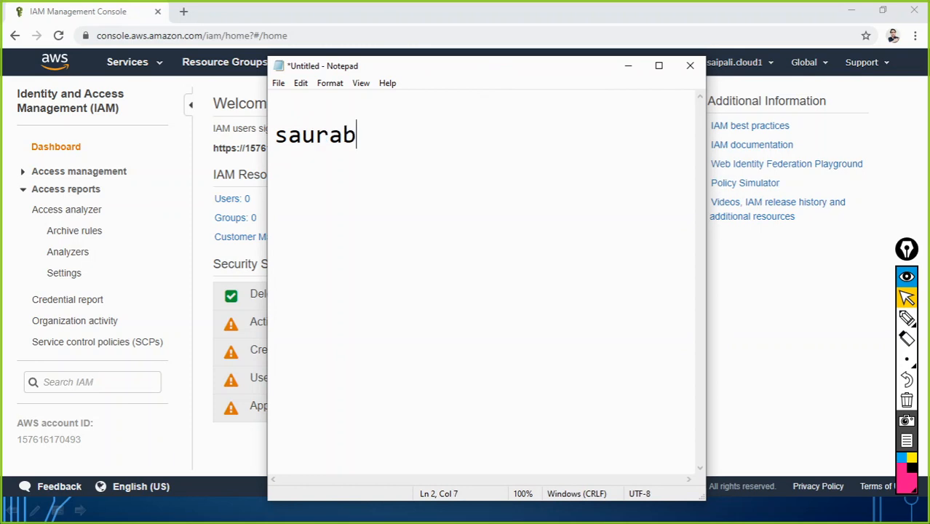
{"action": "type", "text": "hkltd"}
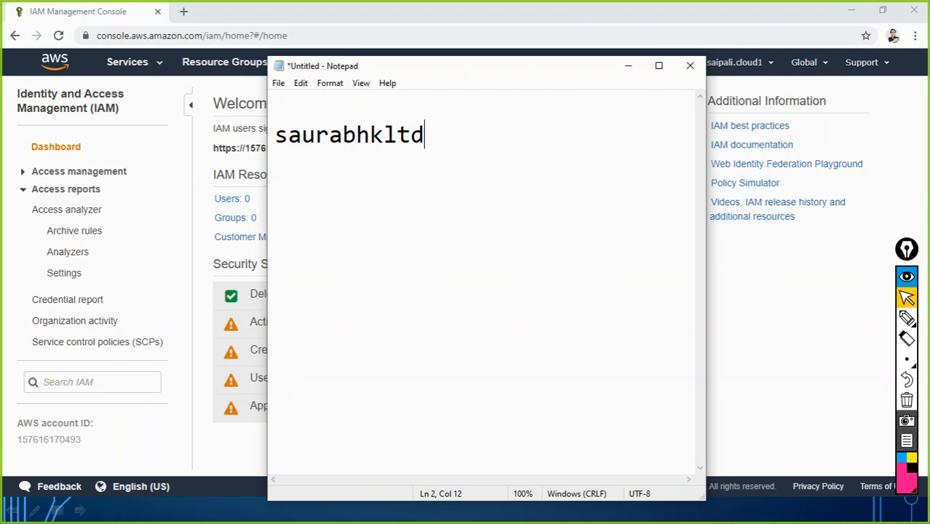
{"action": "key", "text": "Return"}
{"action": "key", "text": "Return"}
{"action": "left_click_drag", "start_coordinate": [575, 68], "coordinate": [523, 68]}
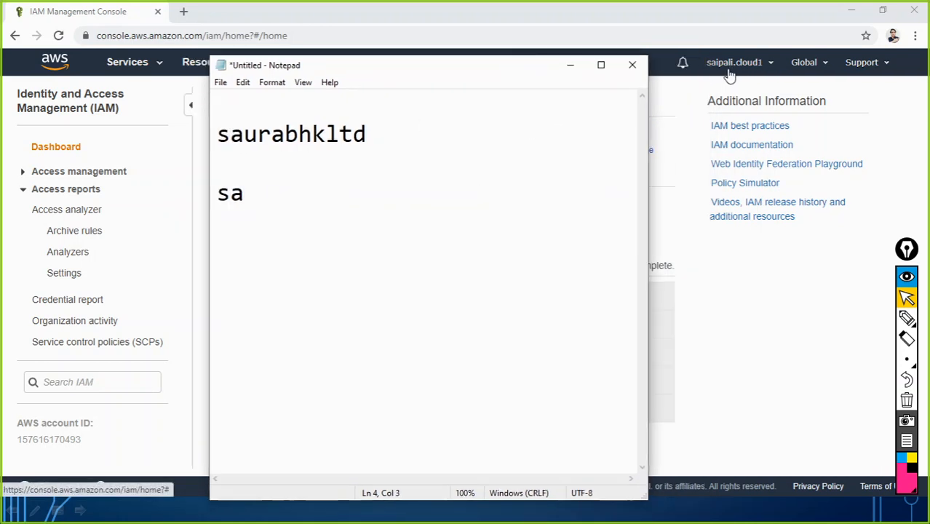
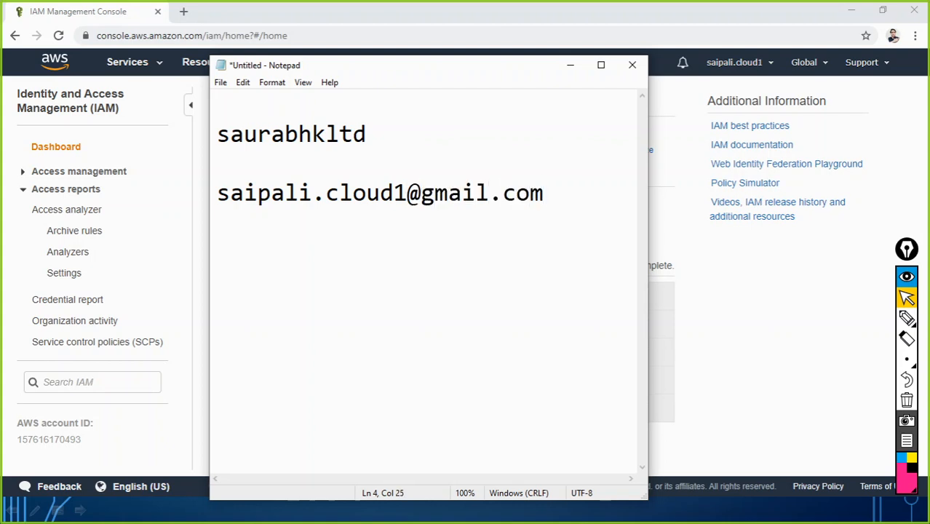
{"action": "type", "text": "- root"}
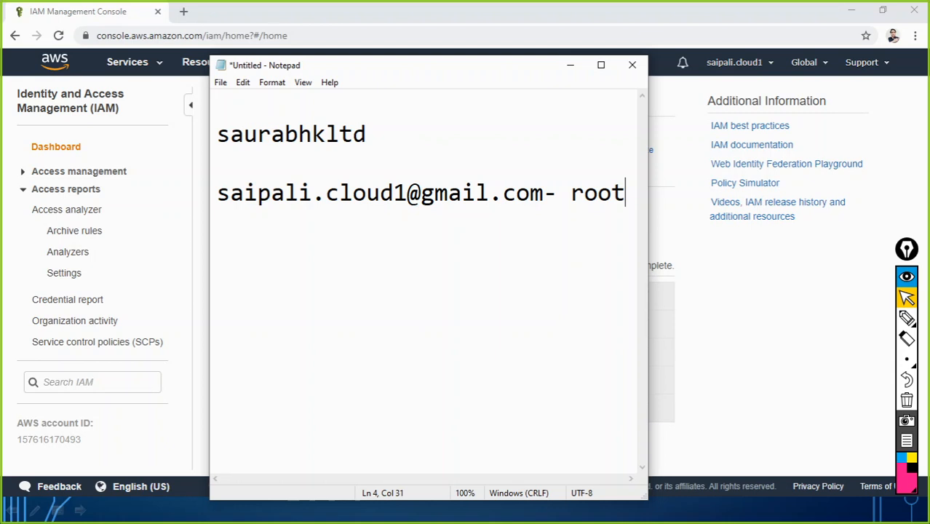
{"action": "key", "text": "Return"}
{"action": "key", "text": "Return"}
{"action": "key", "text": "Return"}
{"action": "type", "text": "IAM Users"}
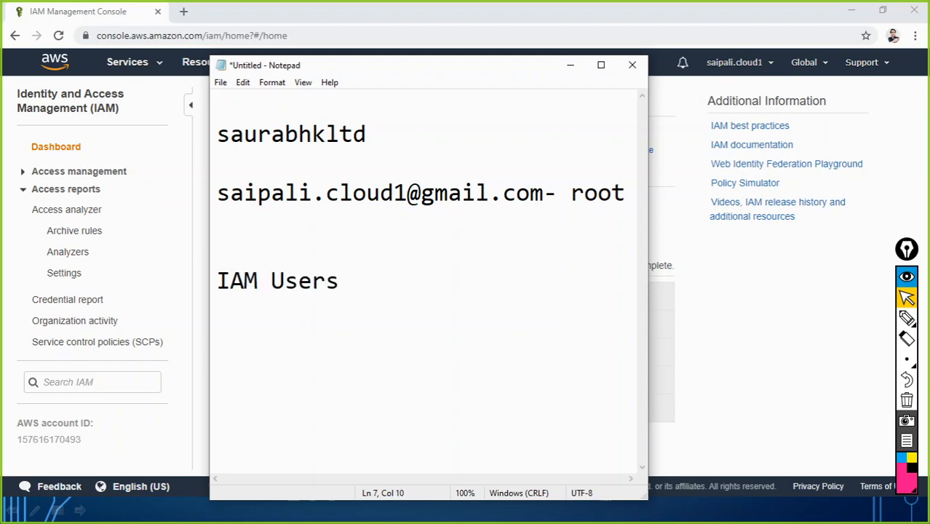
{"action": "key", "text": "Return"}
{"action": "key", "text": "Return"}
{"action": "key", "text": "BackSpace"}
{"action": "type", "text": "john"}
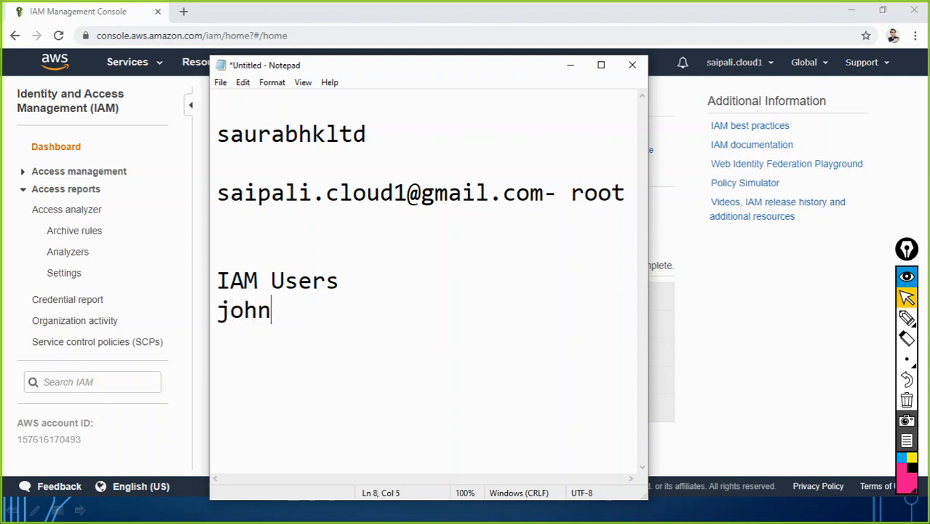
{"action": "key", "text": "Return"}
{"action": "type", "text": "caleb"}
{"action": "key", "text": "Return"}
{"action": "type", "text": "sumit"}
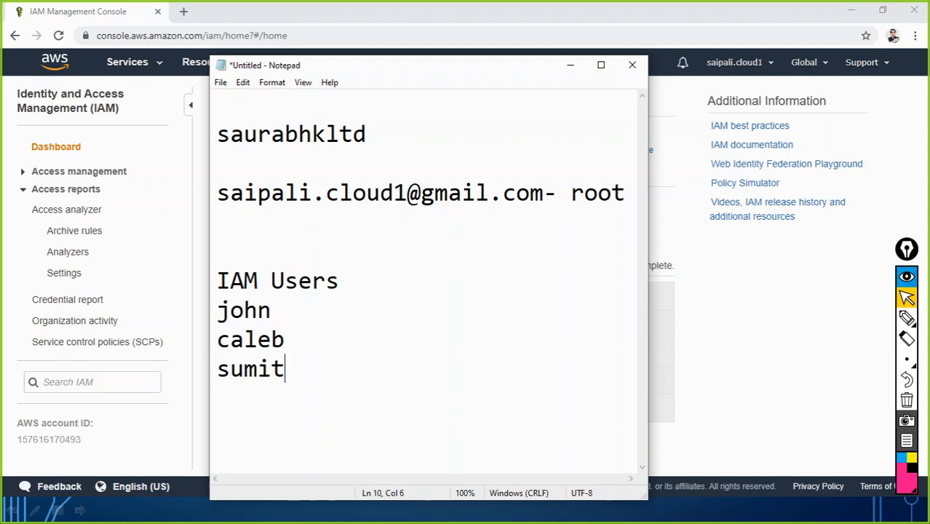
{"action": "key", "text": "Return"}
{"action": "type", "text": "jack"}
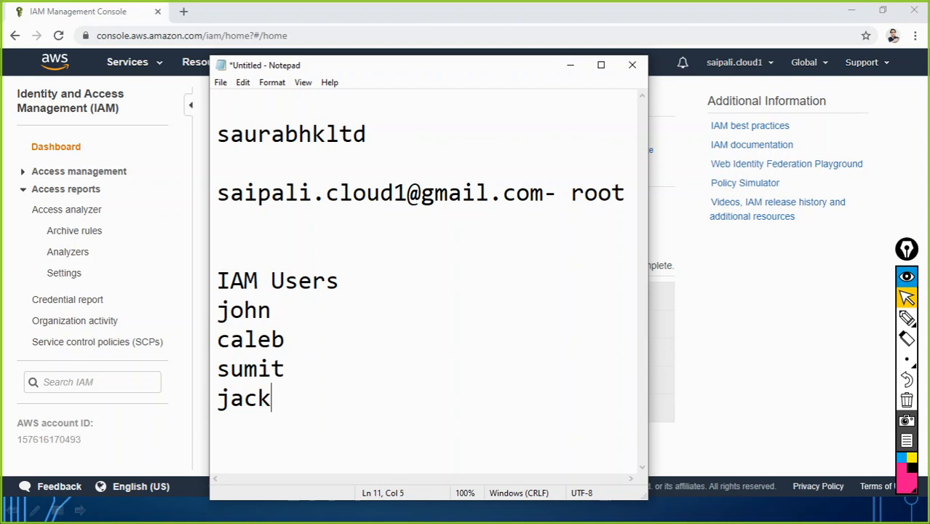
{"action": "left_click_drag", "start_coordinate": [281, 404], "coordinate": [215, 309]}
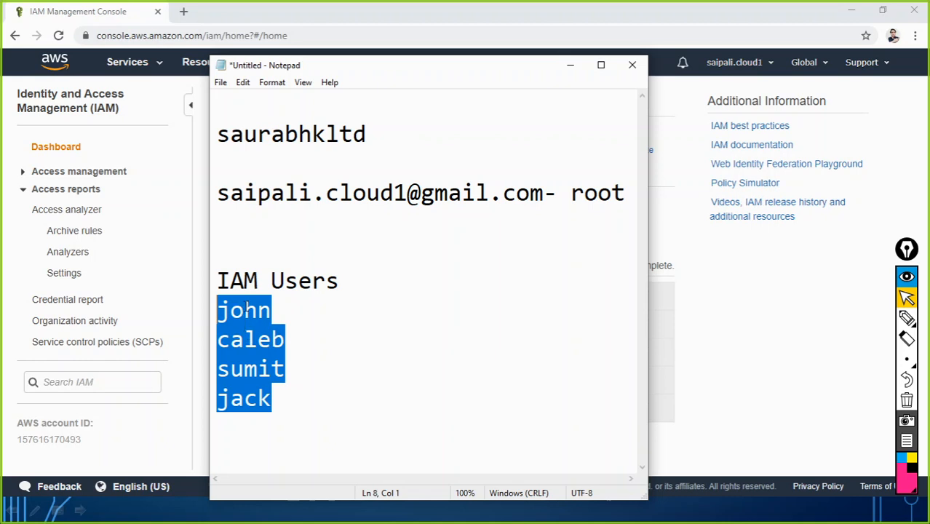
Insert a 'Groups' heading on a new line above the IAM Users list
{"action": "left_click", "coordinate": [224, 254]}
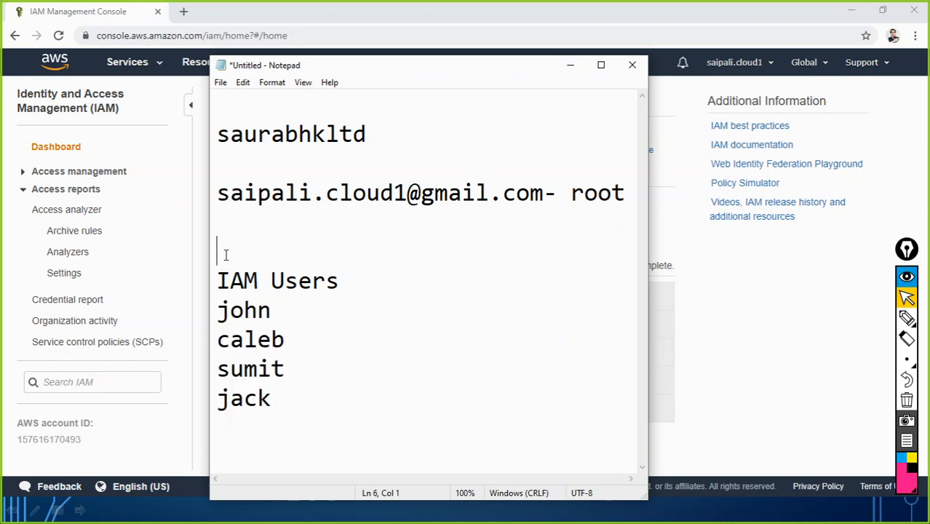
{"action": "key", "text": "Return"}
{"action": "key", "text": "Return"}
{"action": "key", "text": "Up"}
{"action": "type", "text": "Groups"}
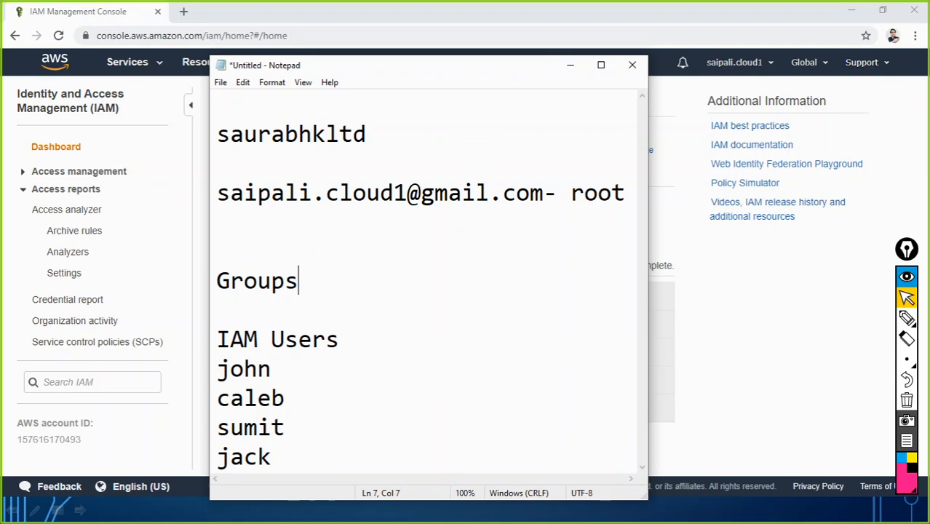
{"action": "key", "text": "Return"}
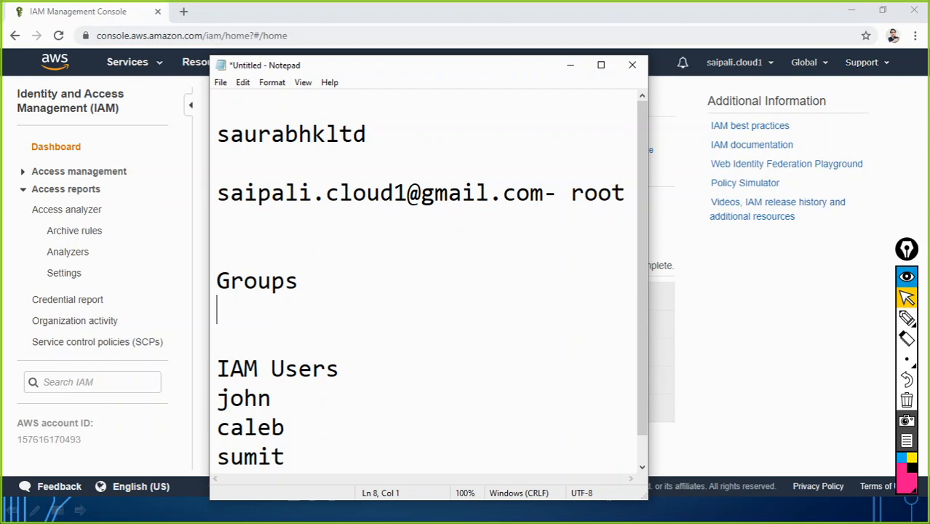
List 'IT-Admin' under Groups, correcting 'IT Admin' to use a hyphen
{"action": "type", "text": "IT A"}
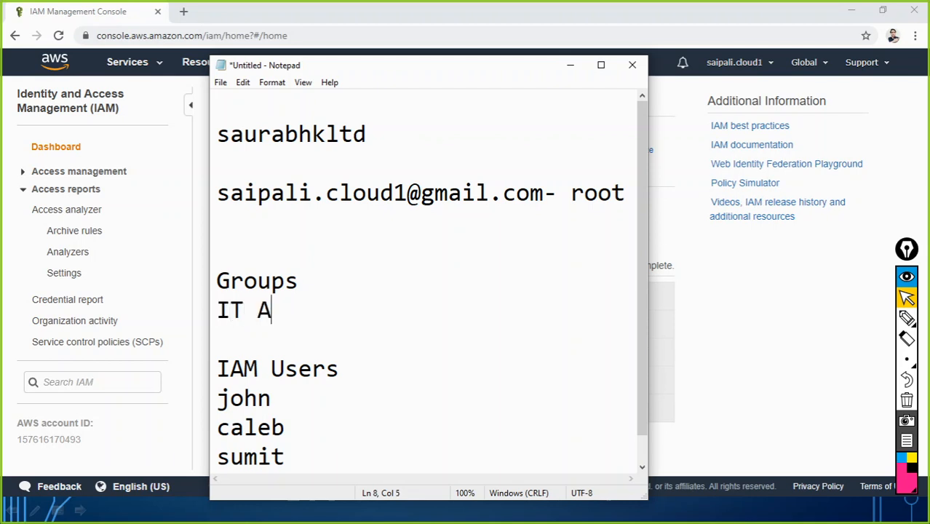
{"action": "type", "text": "dmin"}
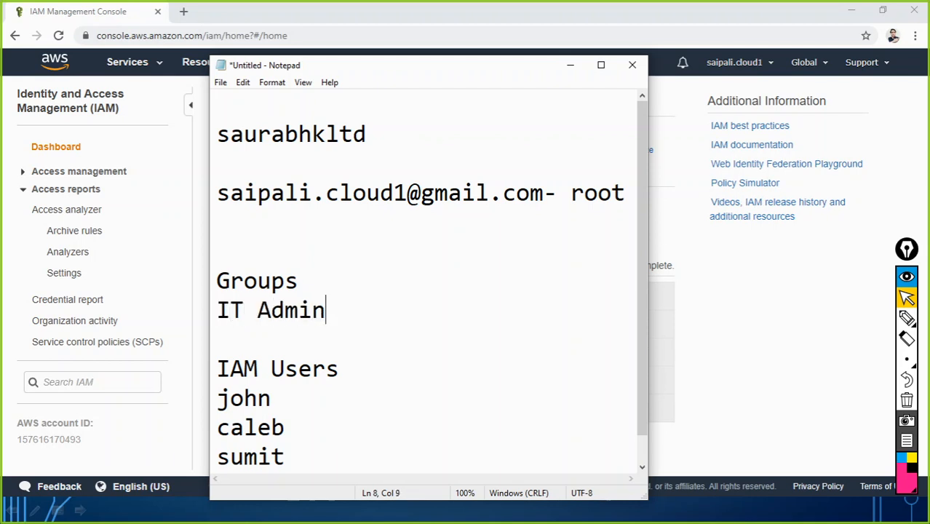
{"action": "key", "text": "Return"}
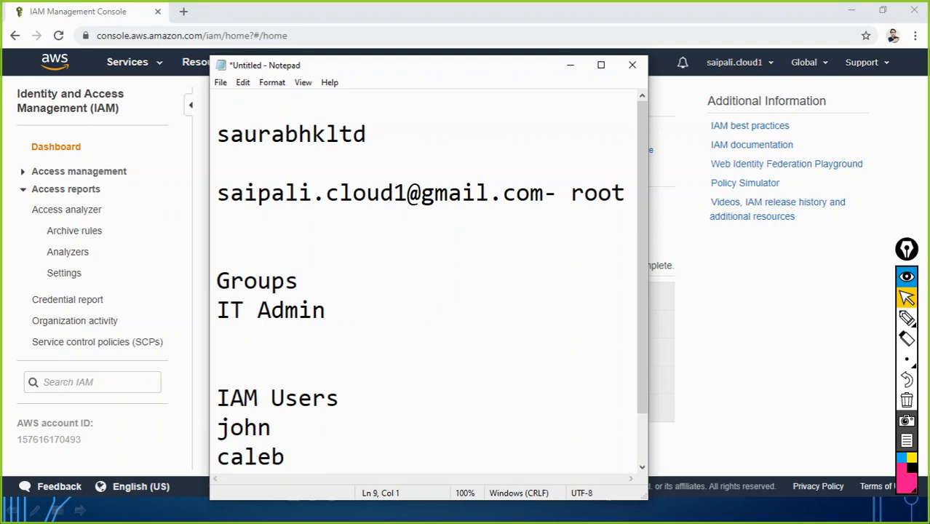
{"action": "key", "text": "Up"}
{"action": "key", "text": "Right"}
{"action": "key", "text": "Right"}
{"action": "key", "text": "Right"}
{"action": "key", "text": "BackSpace"}
{"action": "type", "text": "-"}
{"action": "key", "text": "Left"}
{"action": "key", "text": "Right"}
{"action": "key", "text": "Right"}
{"action": "key", "text": "Right"}
{"action": "key", "text": "Right"}
{"action": "key", "text": "Right"}
{"action": "key", "text": "Right"}
Add 'sales' on the next line below IT-Admin
{"action": "key", "text": "Return"}
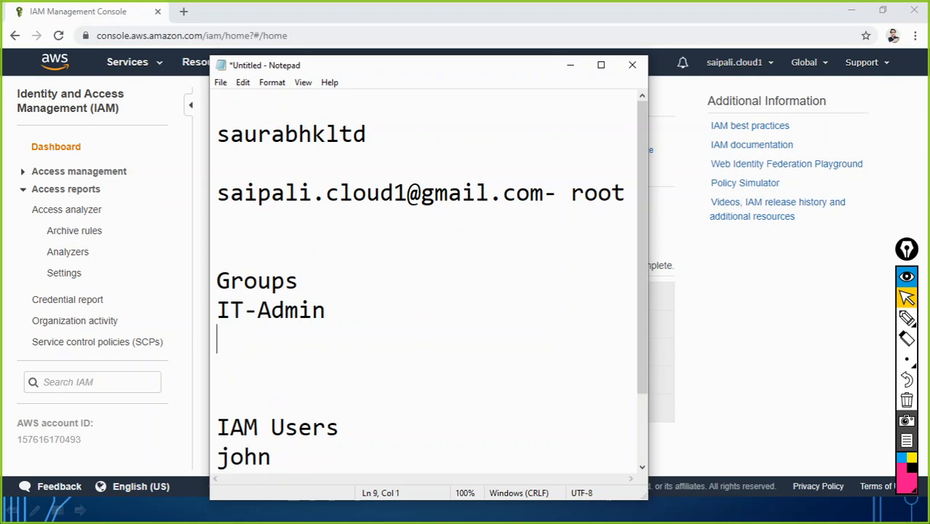
{"action": "type", "text": "sales"}
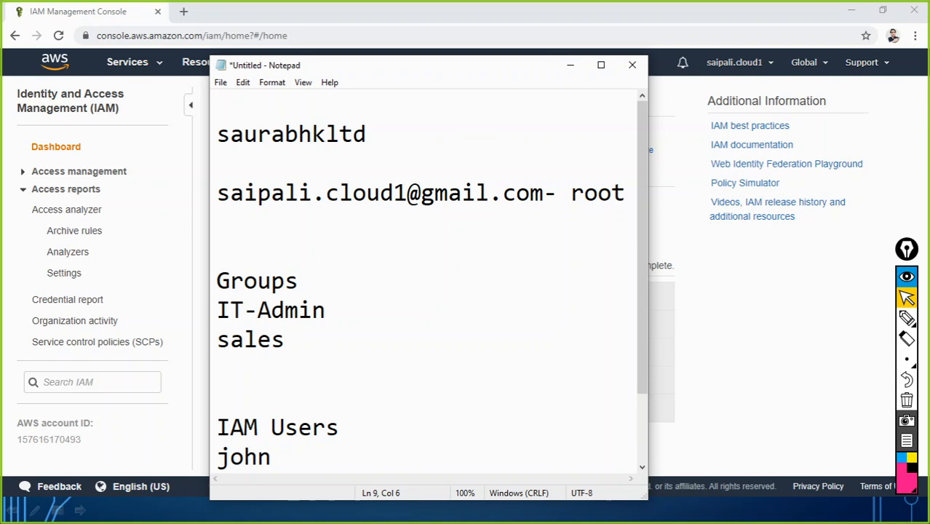
{"action": "type", "text": "empl"}
{"action": "key", "text": "BackSpace"}
{"action": "key", "text": "BackSpace"}
{"action": "key", "text": "BackSpace"}
{"action": "key", "text": "BackSpace"}
Select the IT-Admin and sales group names and reposition the Notepad window
{"action": "left_click_drag", "start_coordinate": [217, 310], "coordinate": [329, 314]}
{"action": "left_click_drag", "start_coordinate": [292, 339], "coordinate": [215, 313]}
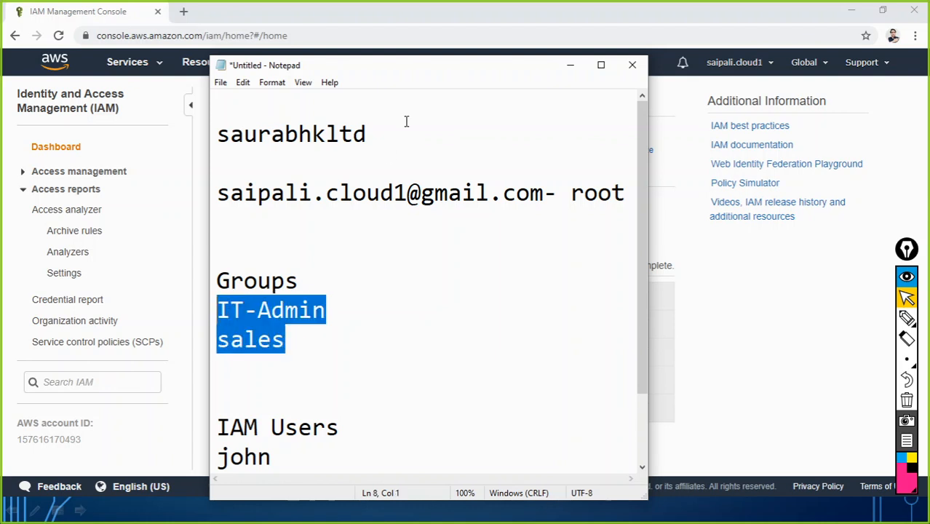
{"action": "left_click_drag", "start_coordinate": [403, 65], "coordinate": [380, 29]}
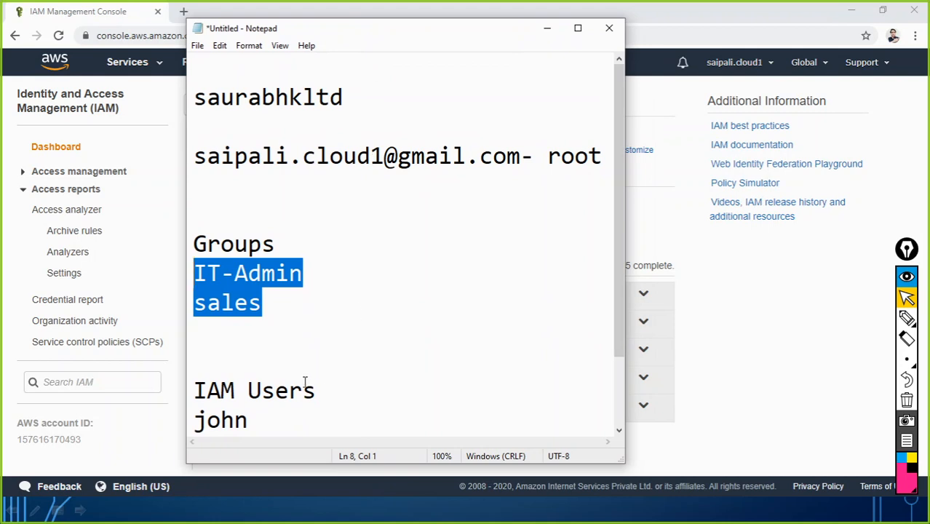
{"action": "left_click_drag", "start_coordinate": [615, 276], "coordinate": [615, 321]}
{"action": "left_click", "coordinate": [318, 217]}
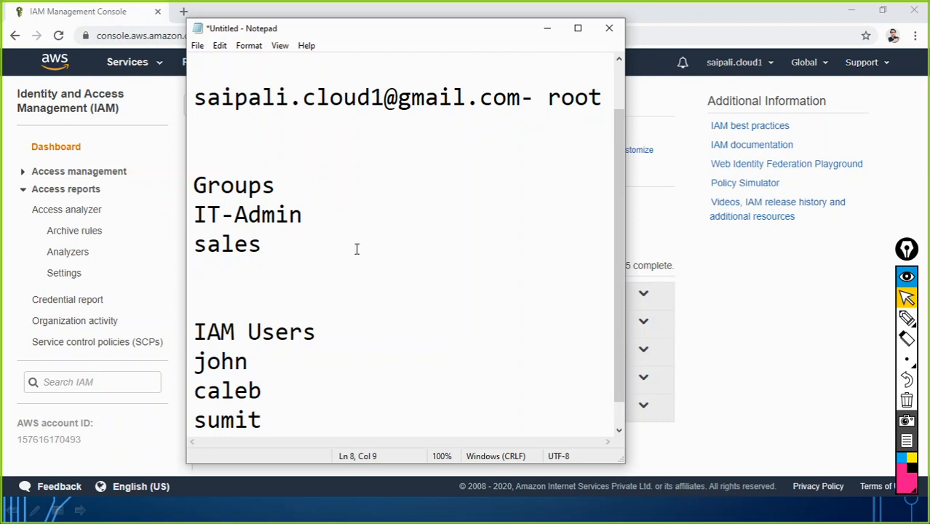
Mark john as '- IT-Admin' and caleb as '- sales'
{"action": "left_click", "coordinate": [270, 362]}
{"action": "type", "text": "-"}
{"action": "key", "text": "Tab"}
{"action": "key", "text": "Tab"}
{"action": "type", "text": "IT-Admin"}
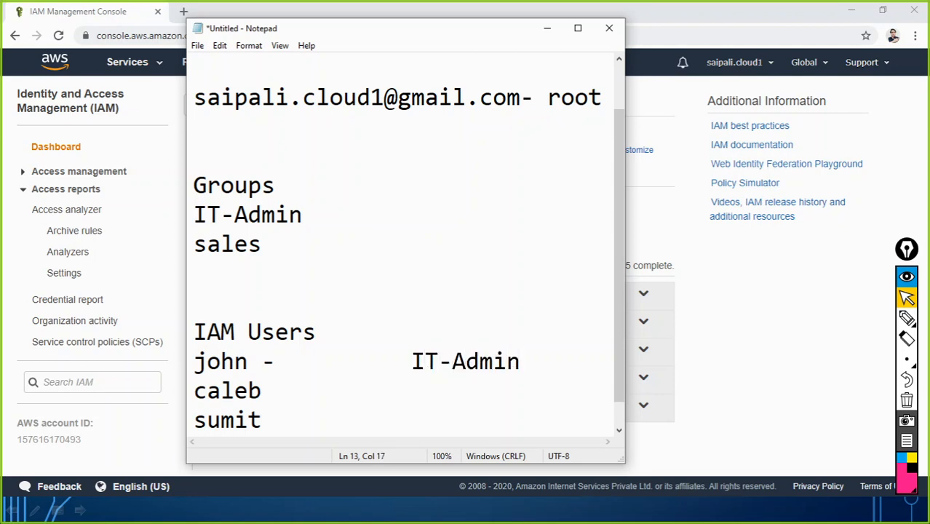
{"action": "key", "text": "Down"}
{"action": "type", "text": "-"}
{"action": "key", "text": "Tab"}
{"action": "type", "text": "sales"}
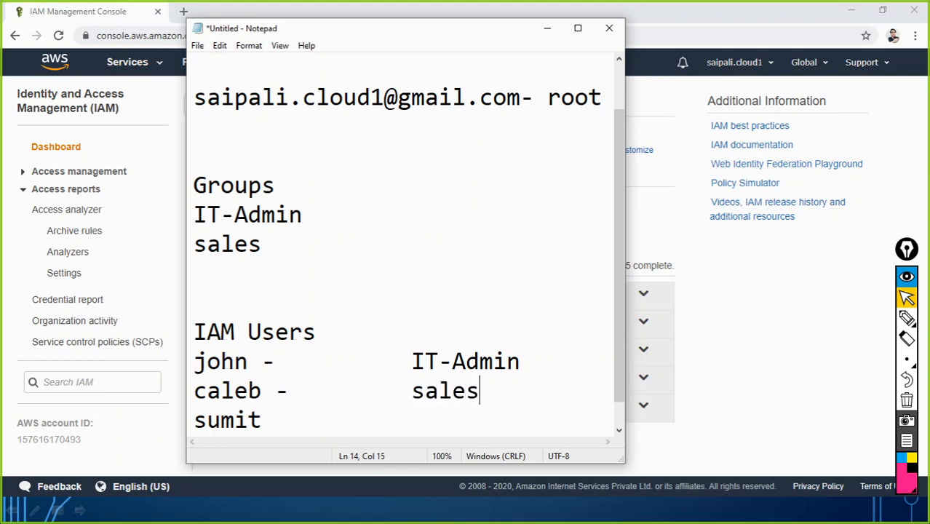
Mark sumit as '- IT-Admin' and add jack with '- sales'
{"action": "key", "text": "Down"}
{"action": "type", "text": "-"}
{"action": "key", "text": "Tab"}
{"action": "type", "text": "IT-Admin"}
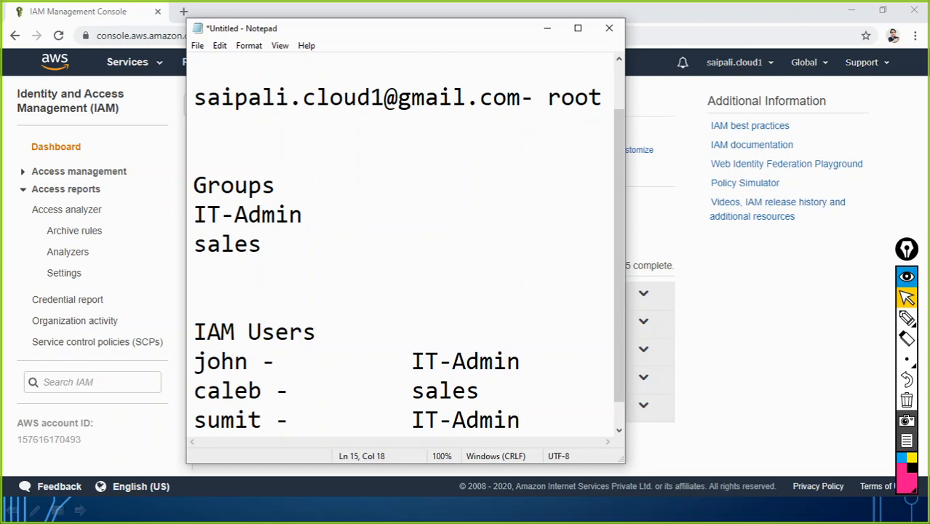
{"action": "key", "text": "Return"}
{"action": "type", "text": "jack"}
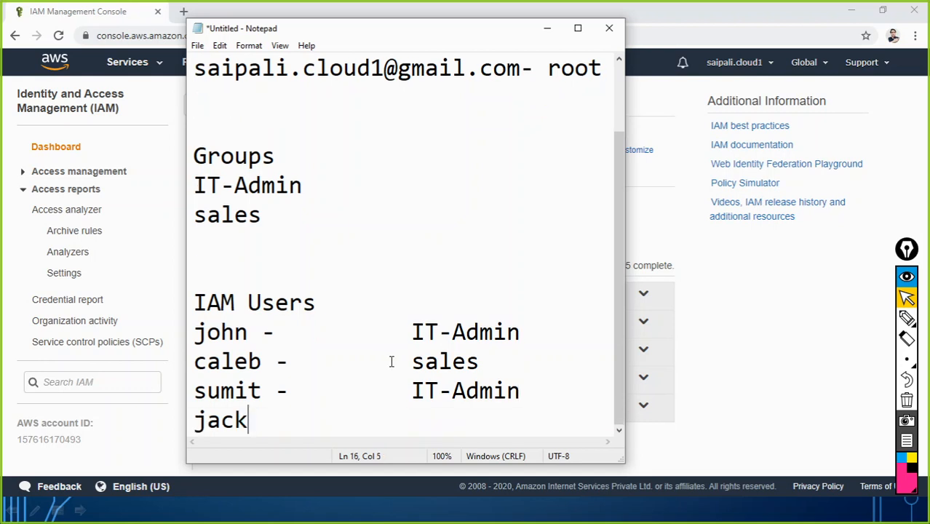
{"action": "type", "text": "-"}
{"action": "key", "text": "Left"}
{"action": "key", "text": "Right"}
{"action": "key", "text": "Tab"}
{"action": "key", "text": "Tab"}
{"action": "type", "text": "sales"}
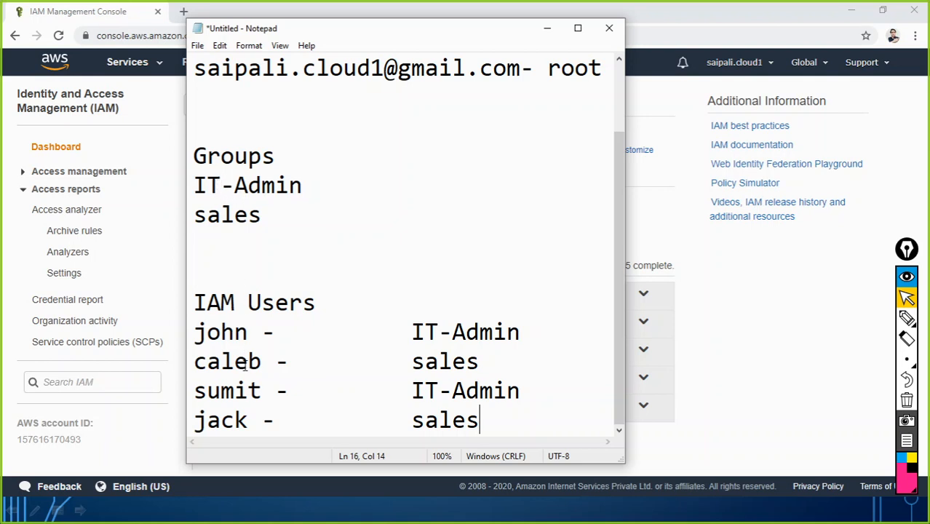
Add 'aws.amazon.com' on a new line under the top line of the notes
{"action": "left_click_drag", "start_coordinate": [616, 204], "coordinate": [613, 138]}
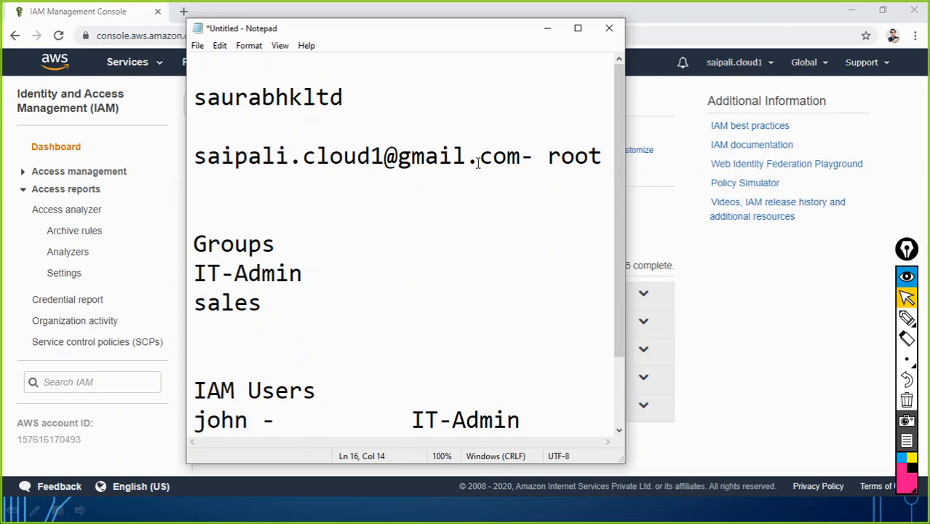
{"action": "left_click", "coordinate": [195, 137]}
{"action": "key", "text": "Return"}
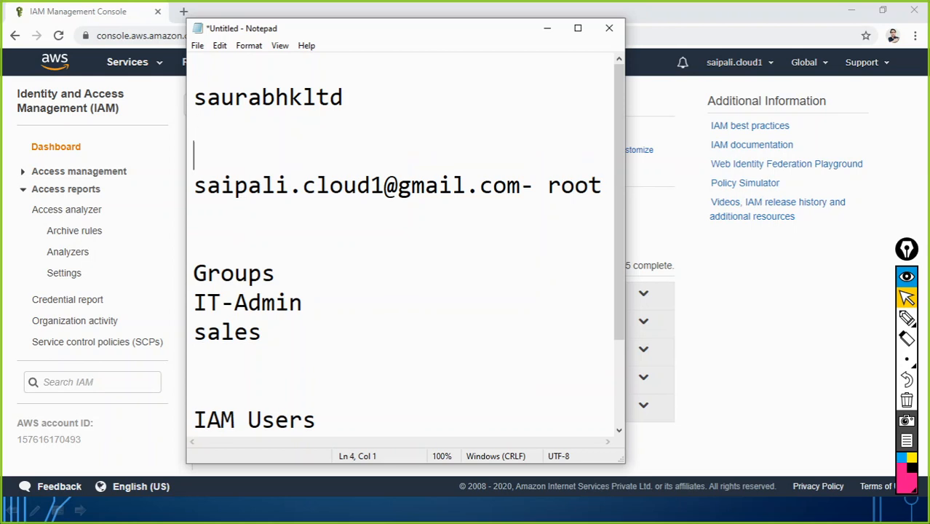
{"action": "type", "text": "aws.amazon.com"}
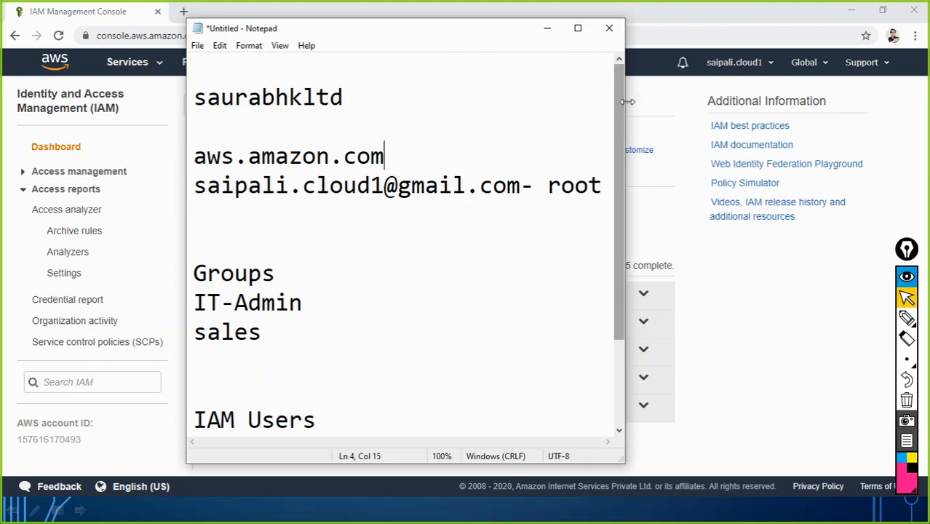
Insert a blank line below the root line and set the text from Groups onward to font size 22
{"action": "left_click_drag", "start_coordinate": [624, 131], "coordinate": [820, 132]}
{"action": "left_click", "coordinate": [641, 186]}
{"action": "key", "text": "Return"}
{"action": "key", "text": "Return"}
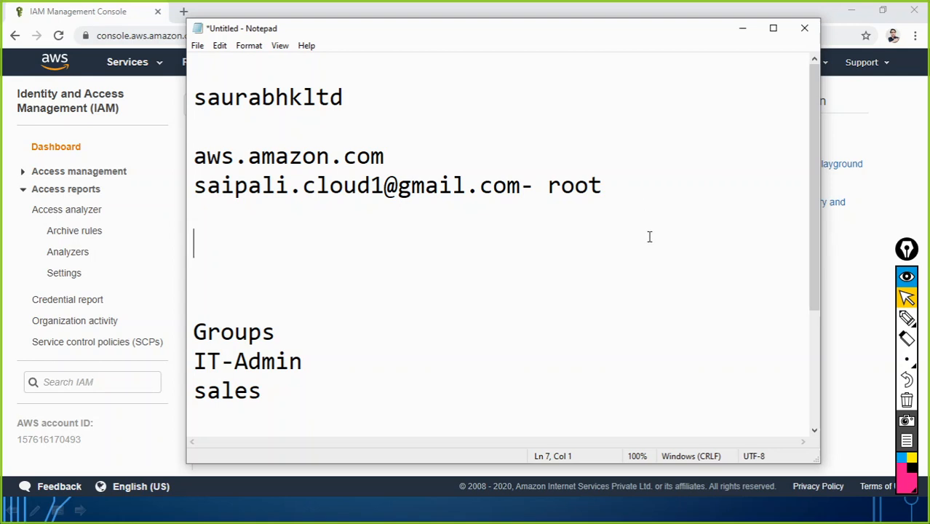
{"action": "key", "text": "ctrl+shift+End"}
{"action": "left_click", "coordinate": [249, 46]}
{"action": "left_click", "coordinate": [269, 76]}
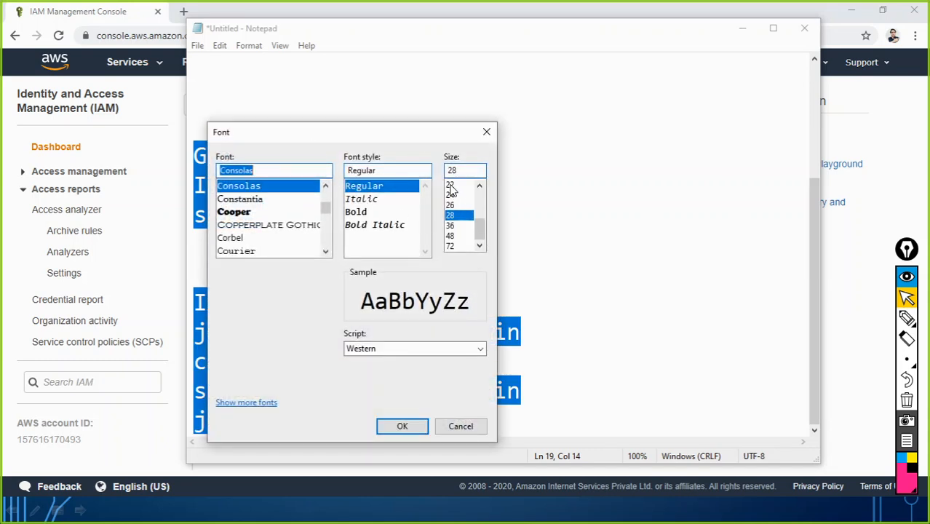
{"action": "left_click", "coordinate": [451, 185]}
{"action": "left_click", "coordinate": [402, 426]}
{"action": "left_click", "coordinate": [531, 271]}
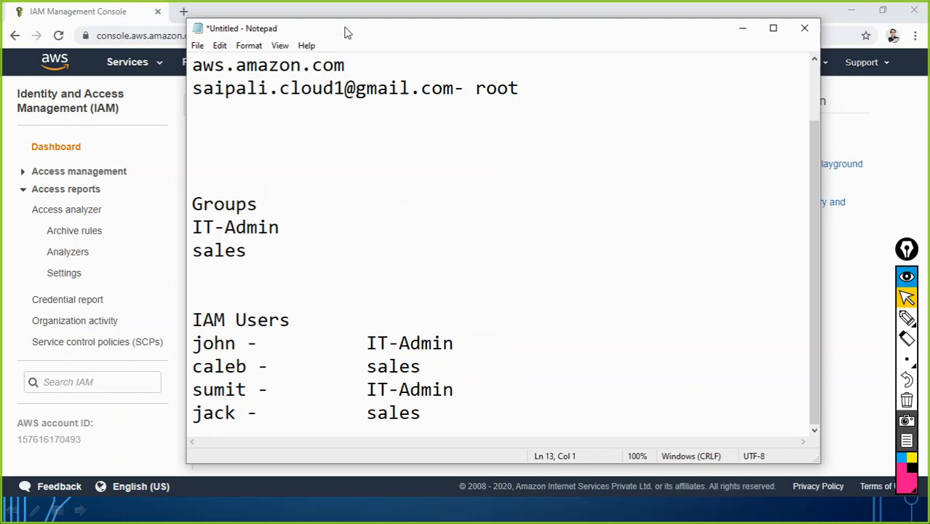
Remove the extra blank lines at the top and above Groups, then minimize Notepad
{"action": "left_click_drag", "start_coordinate": [346, 33], "coordinate": [316, 20]}
{"action": "scroll", "coordinate": [197, 92], "scroll_direction": "up", "scroll_amount": 1}
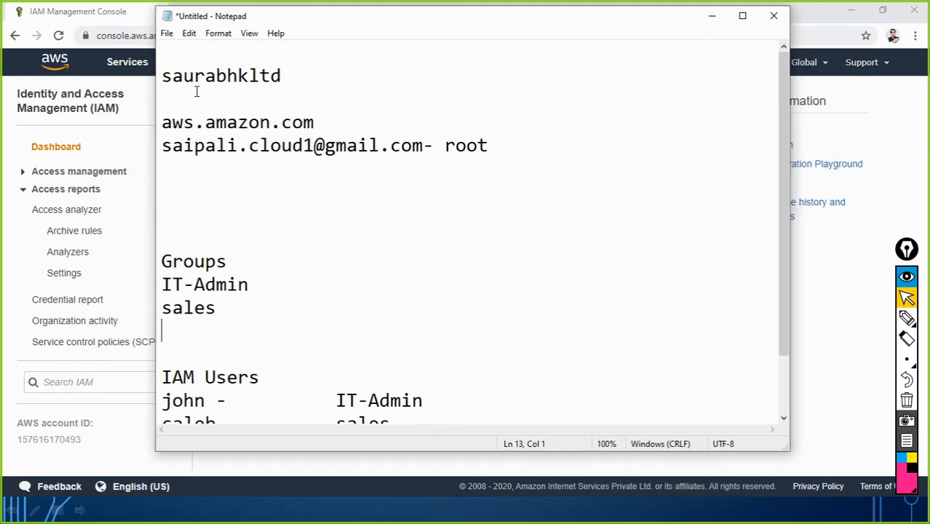
{"action": "left_click_drag", "start_coordinate": [161, 76], "coordinate": [295, 76]}
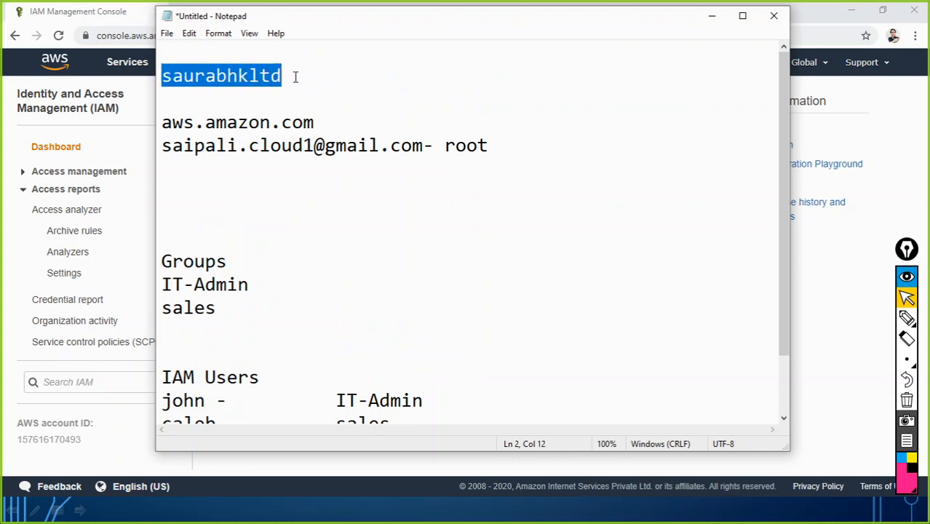
{"action": "left_click", "coordinate": [190, 100]}
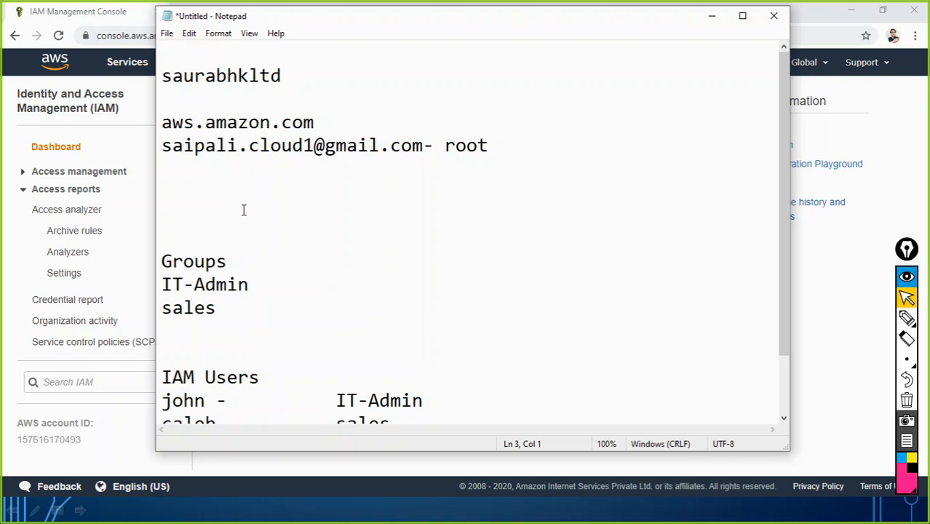
{"action": "left_click", "coordinate": [163, 203]}
{"action": "key", "text": "Delete"}
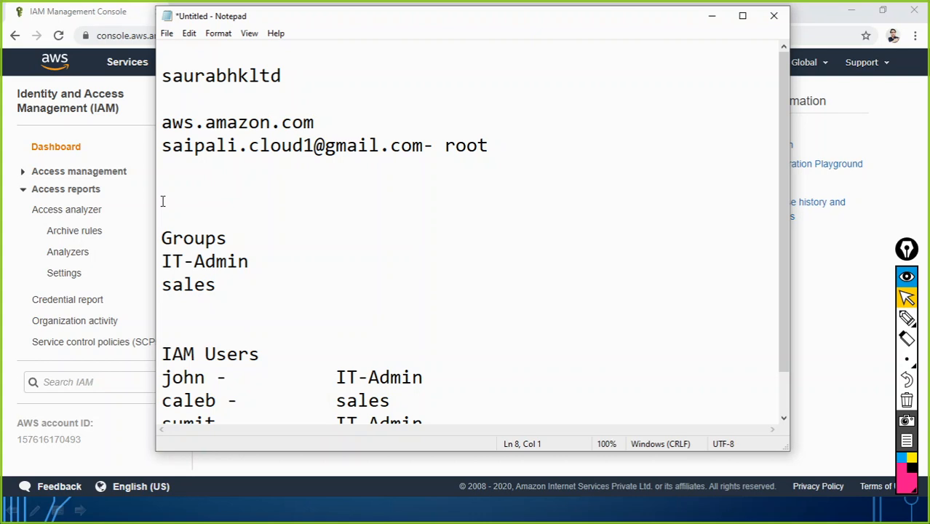
{"action": "key", "text": "Up"}
{"action": "key", "text": "Up"}
{"action": "key", "text": "Up"}
{"action": "key", "text": "Up"}
{"action": "key", "text": "Up"}
{"action": "key", "text": "Up"}
{"action": "key", "text": "Up"}
{"action": "key", "text": "Delete"}
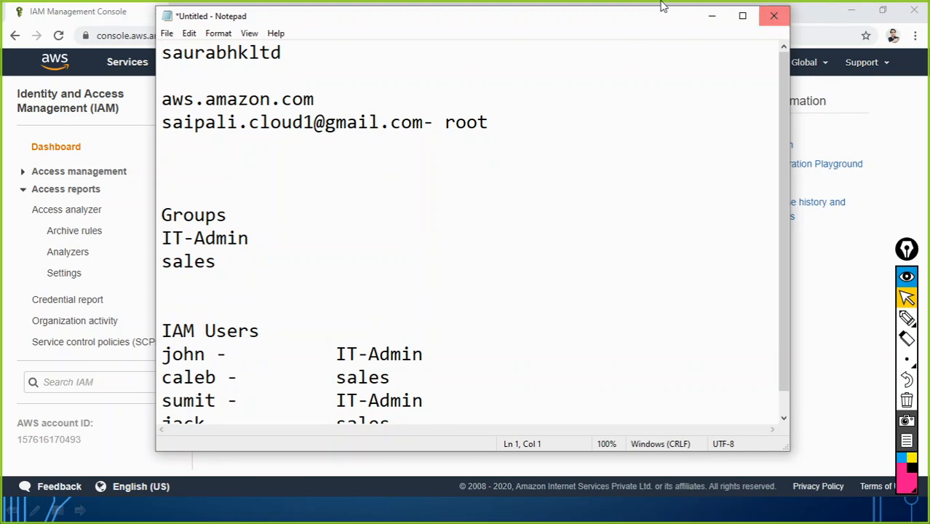
{"action": "left_click", "coordinate": [711, 15]}
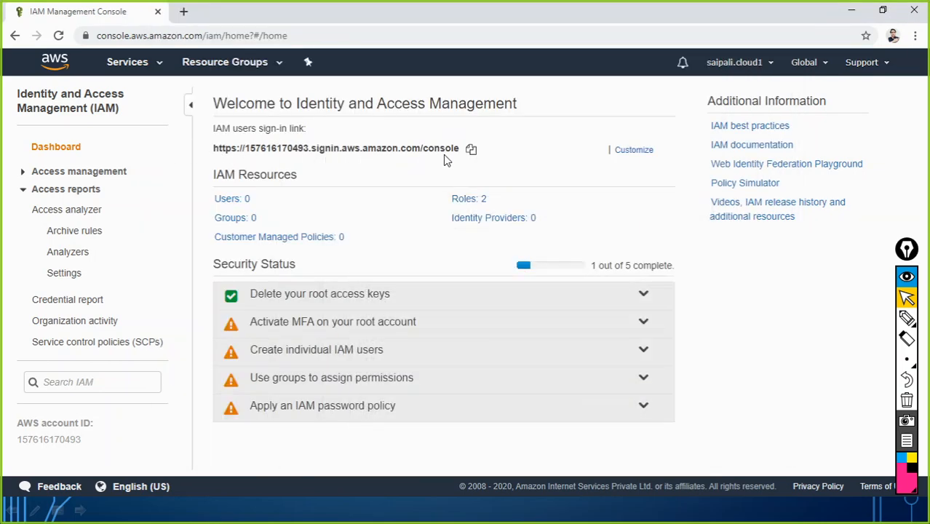
Load the copied IAM users sign-in link in a new incognito window, then minimize it
{"action": "left_click", "coordinate": [470, 151]}
{"action": "left_click", "coordinate": [915, 35]}
{"action": "left_click", "coordinate": [825, 88]}
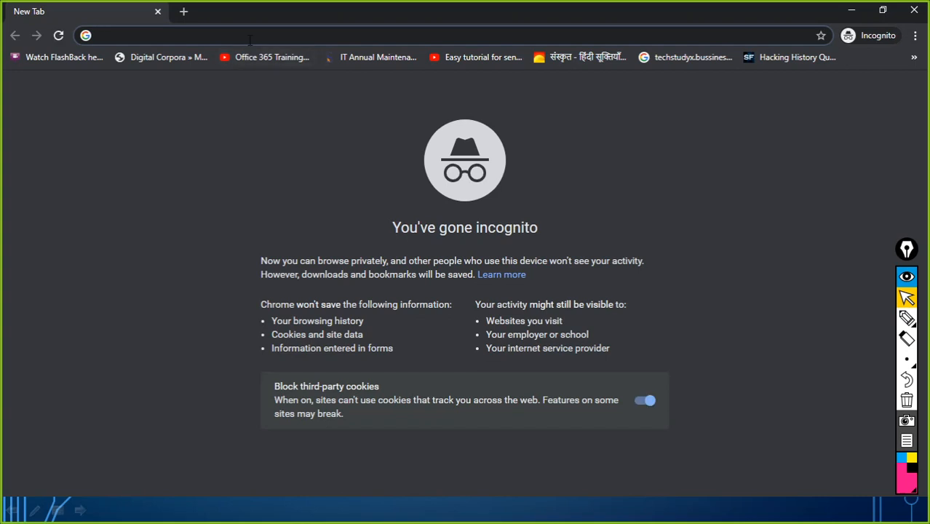
{"action": "key", "text": "ctrl+v"}
{"action": "key", "text": "Return"}
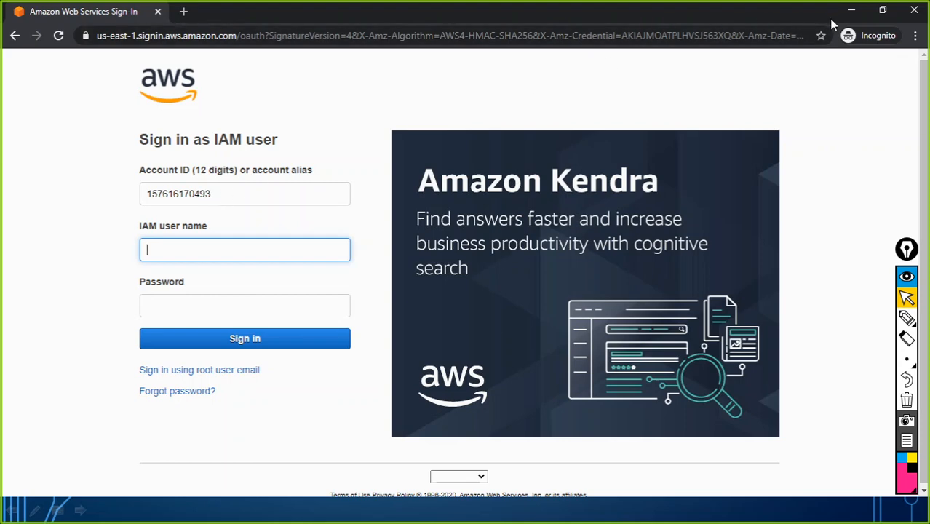
{"action": "left_click", "coordinate": [851, 12]}
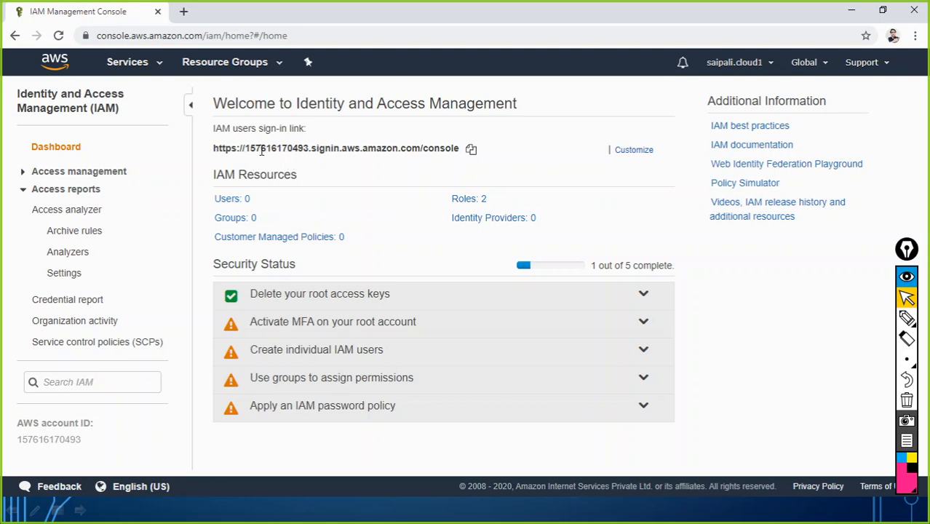
Use Customize beside the sign-in link to create the chosen account alias
{"action": "left_click", "coordinate": [184, 12]}
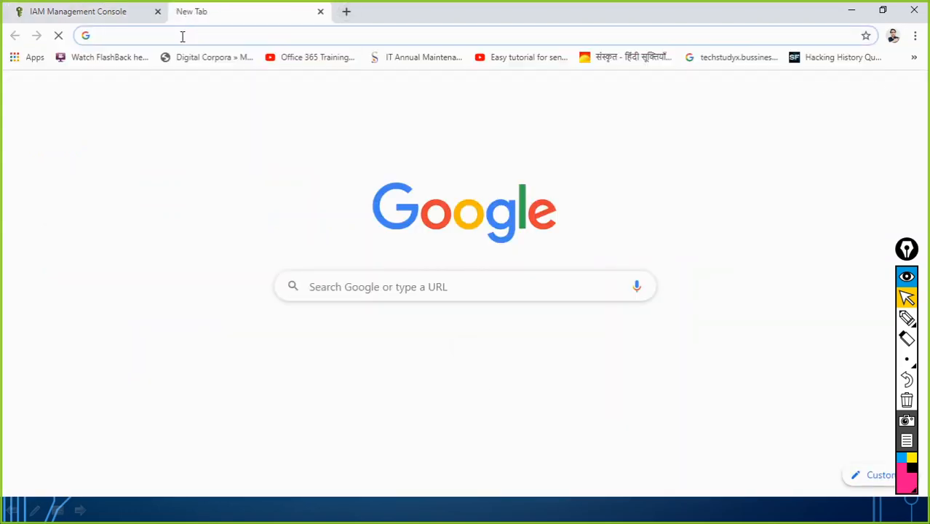
{"action": "left_click", "coordinate": [123, 13]}
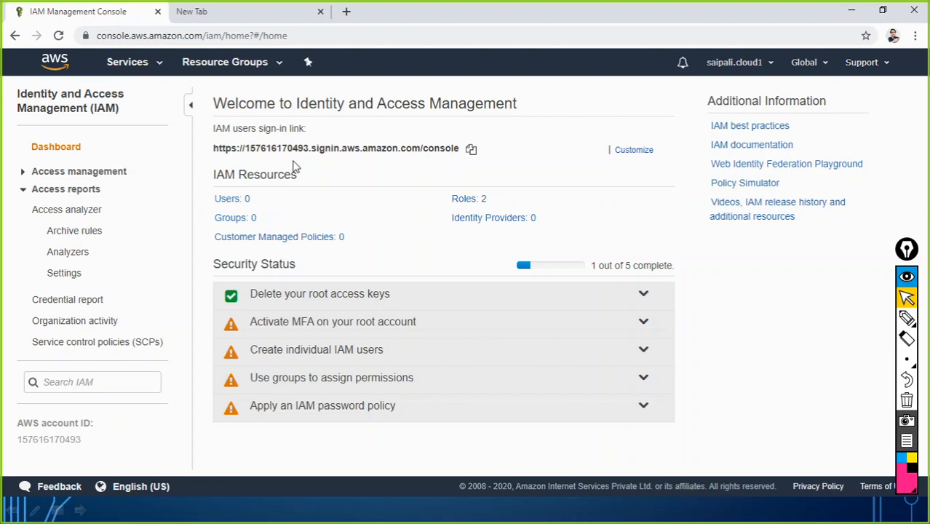
{"action": "mouse_move", "coordinate": [635, 151]}
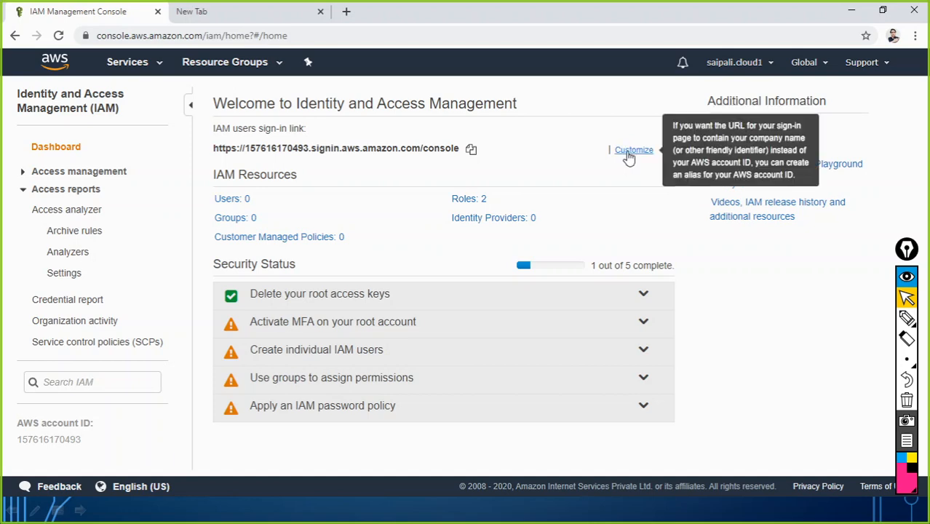
{"action": "left_click", "coordinate": [630, 153]}
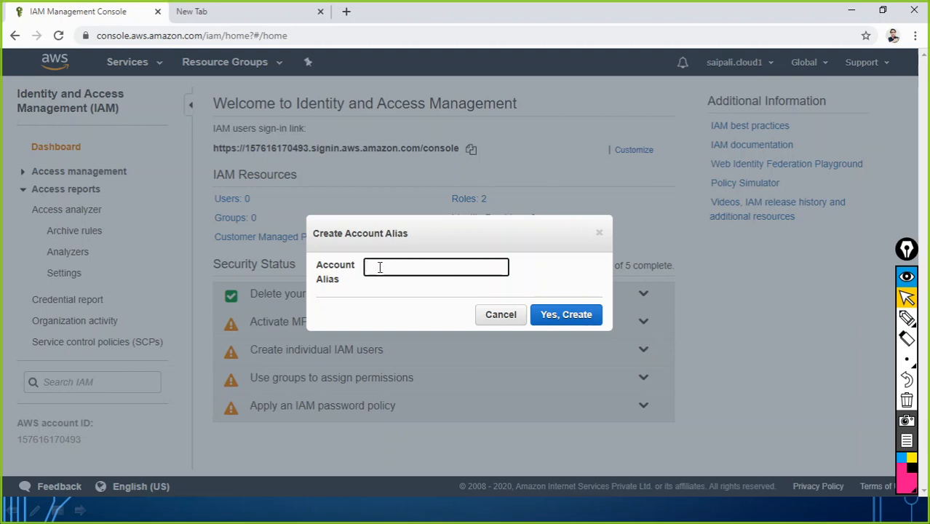
{"action": "type", "text": "sai"}
{"action": "type", "text": "rabhkltd"}
{"action": "left_click", "coordinate": [562, 321]}
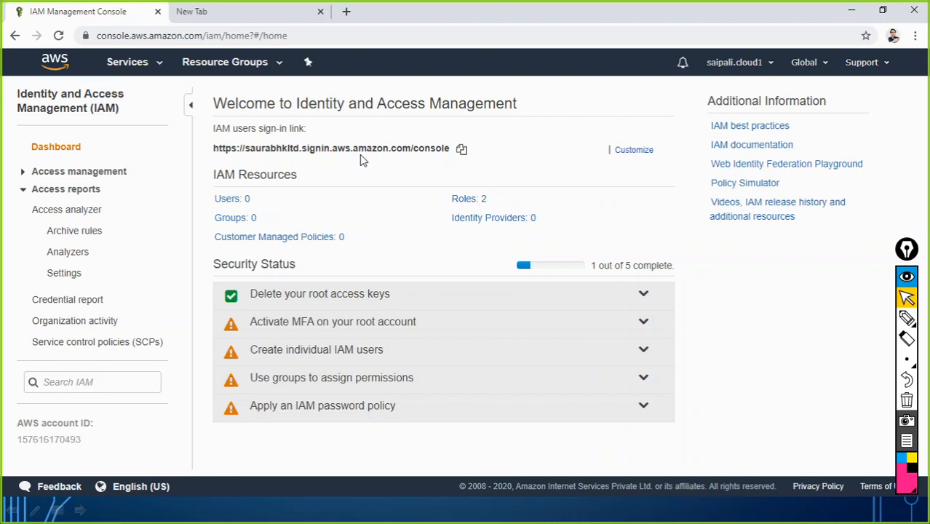
Paste the alias-based sign-in URL onto empty line 6 of the notes and select it
{"action": "left_click", "coordinate": [463, 153]}
{"action": "key", "text": "alt+Tab"}
{"action": "key", "text": "alt+Tab"}
{"action": "left_click", "coordinate": [170, 176]}
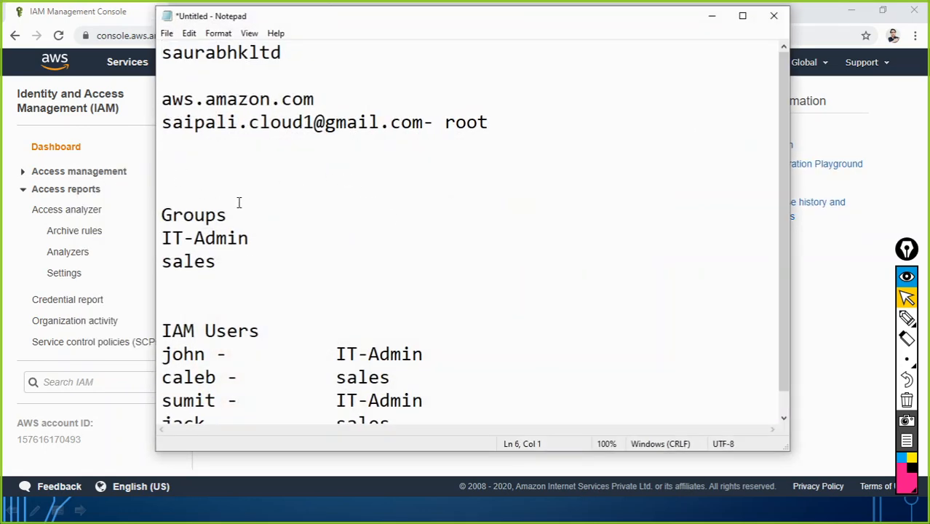
{"action": "key", "text": "ctrl+v"}
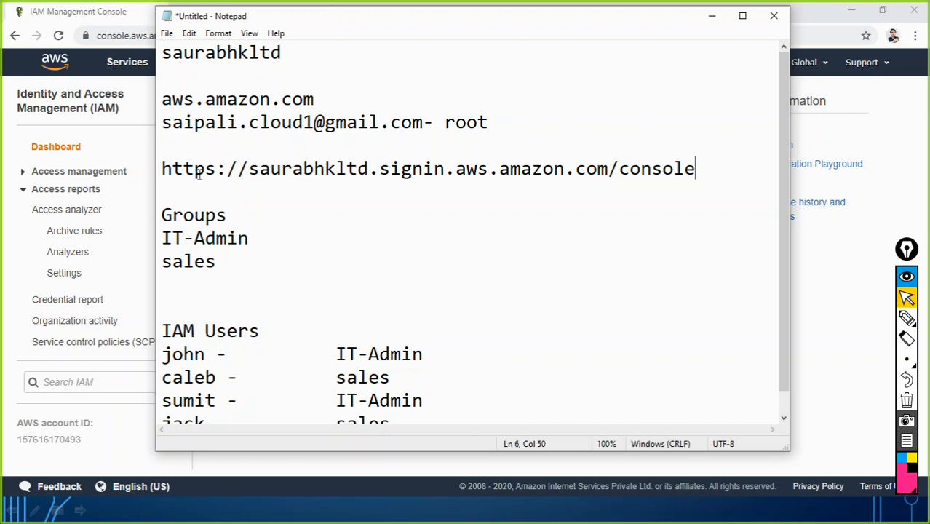
{"action": "left_click_drag", "start_coordinate": [162, 169], "coordinate": [697, 168]}
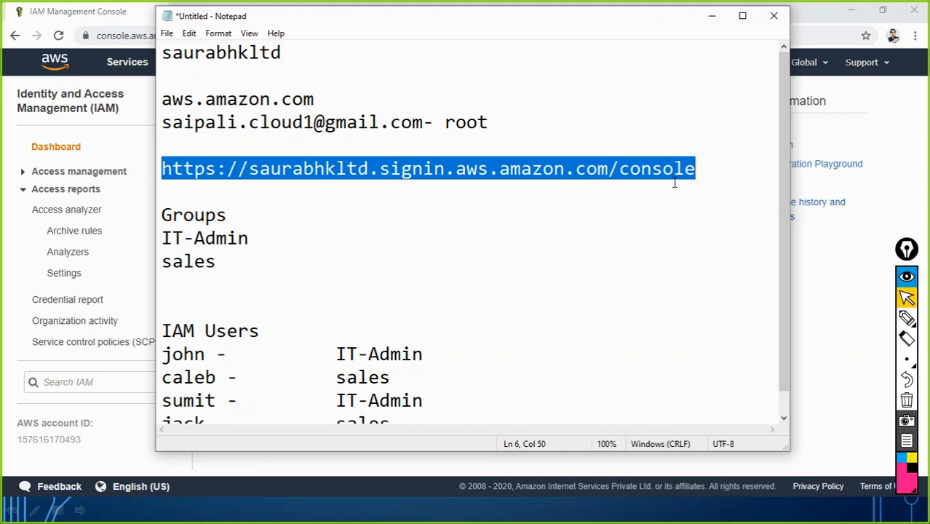
Load the alias sign-in link in a new incognito window to verify it, then close that window
{"action": "left_click", "coordinate": [915, 36]}
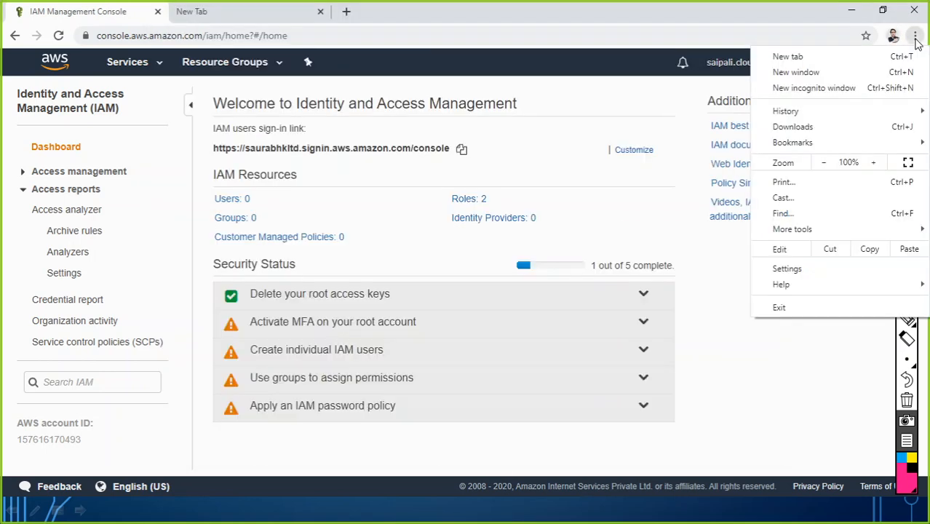
{"action": "left_click", "coordinate": [835, 88]}
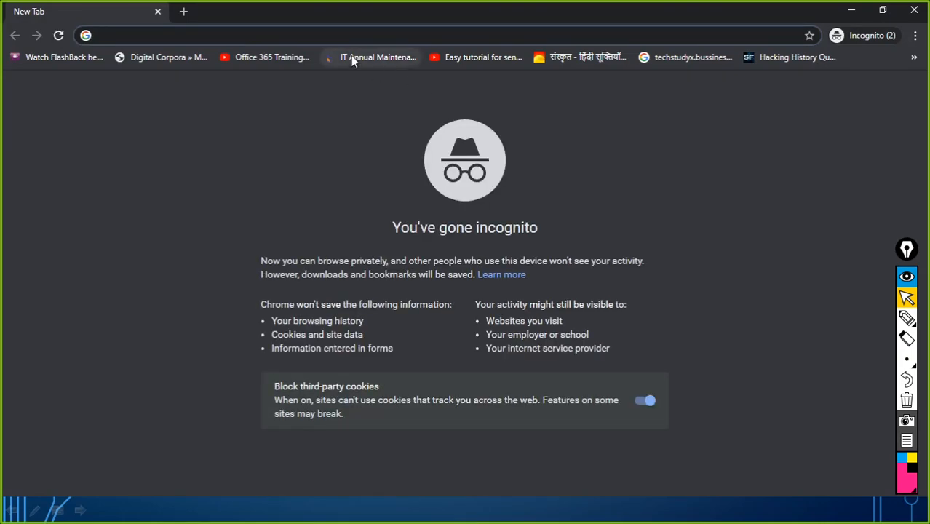
{"action": "key", "text": "ctrl+v"}
{"action": "key", "text": "Return"}
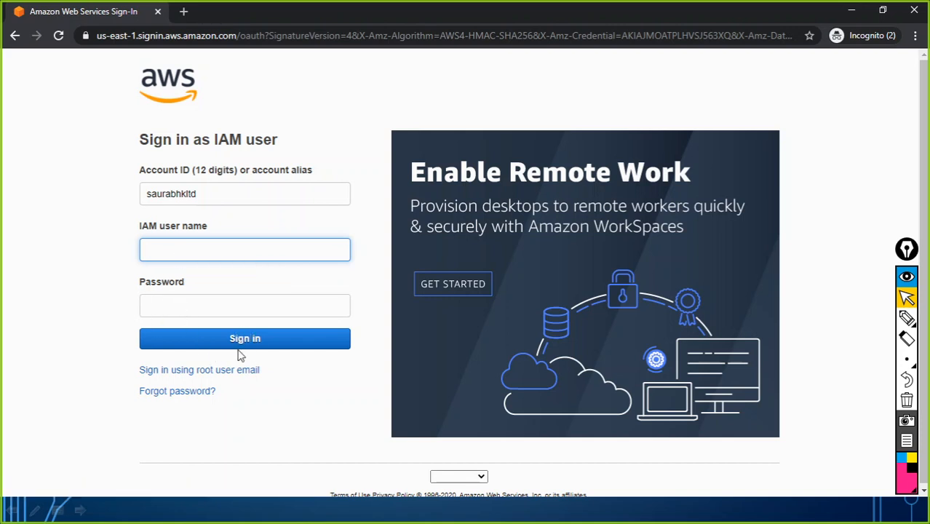
{"action": "left_click", "coordinate": [912, 11]}
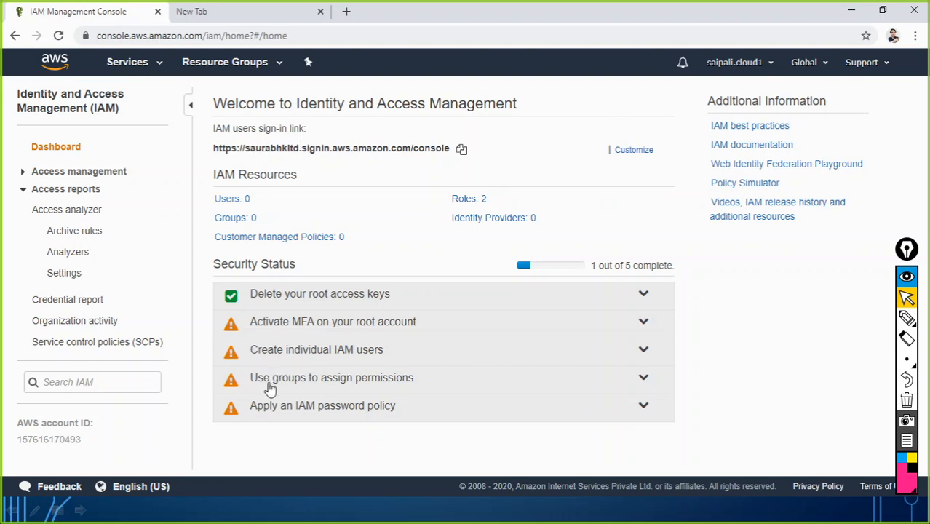
Start a new IAM group from the Groups page and close the extra empty tab
{"action": "left_click", "coordinate": [227, 217]}
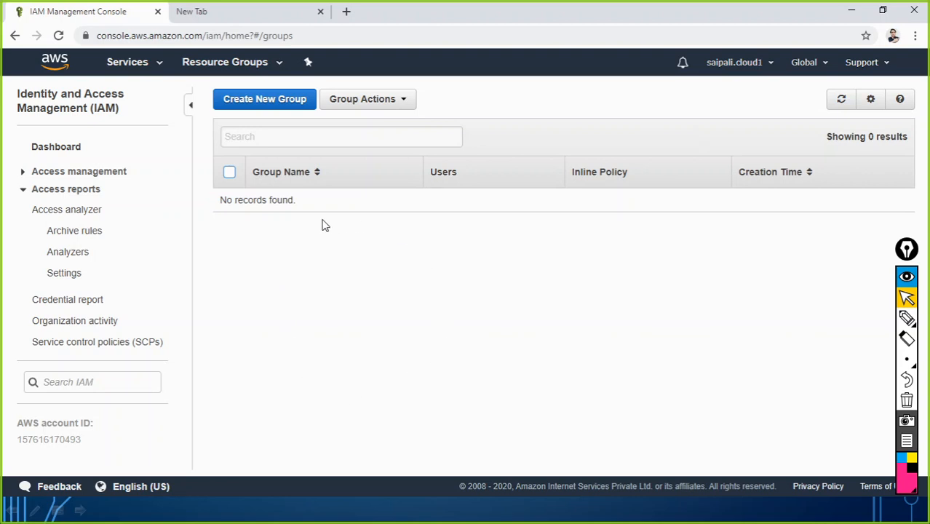
{"action": "left_click", "coordinate": [255, 103]}
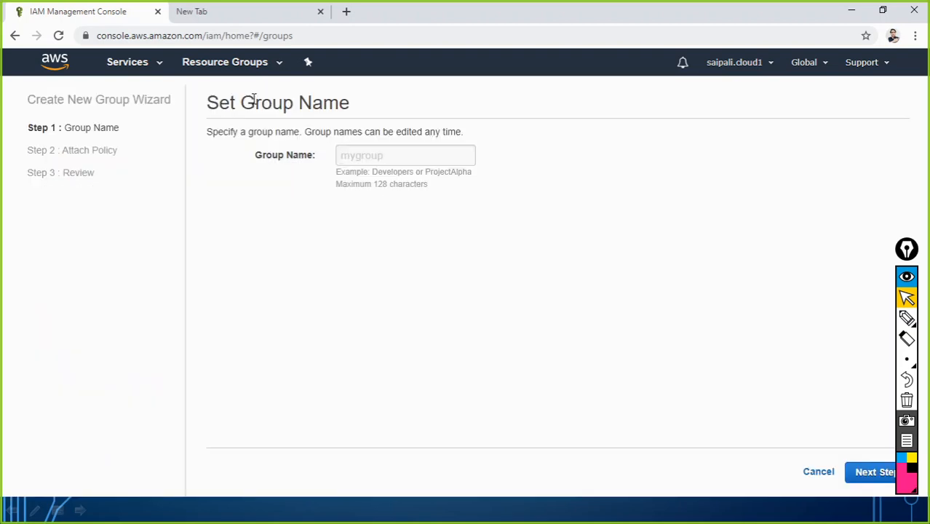
{"action": "left_click", "coordinate": [371, 154]}
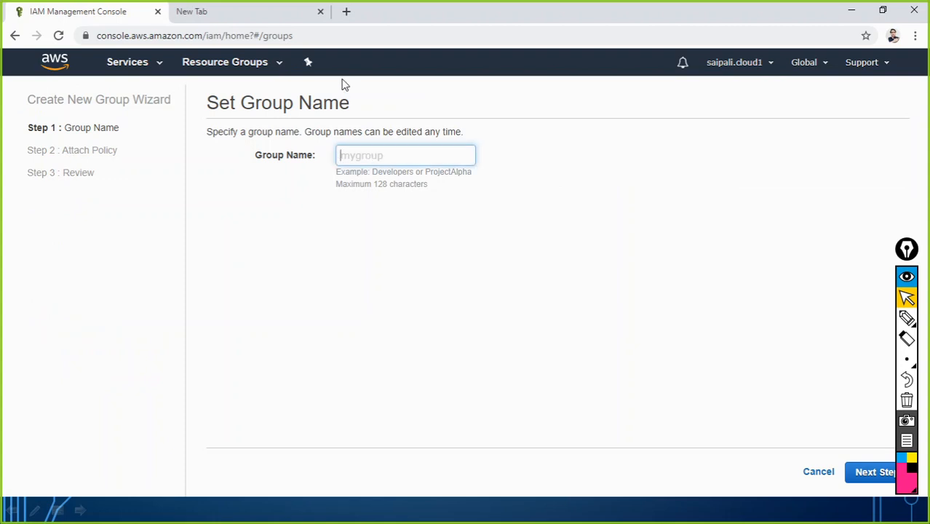
{"action": "left_click", "coordinate": [320, 11]}
With Notepad snapped alongside, name the group IT-Admin and continue to policy selection
{"action": "key", "text": "alt+Tab"}
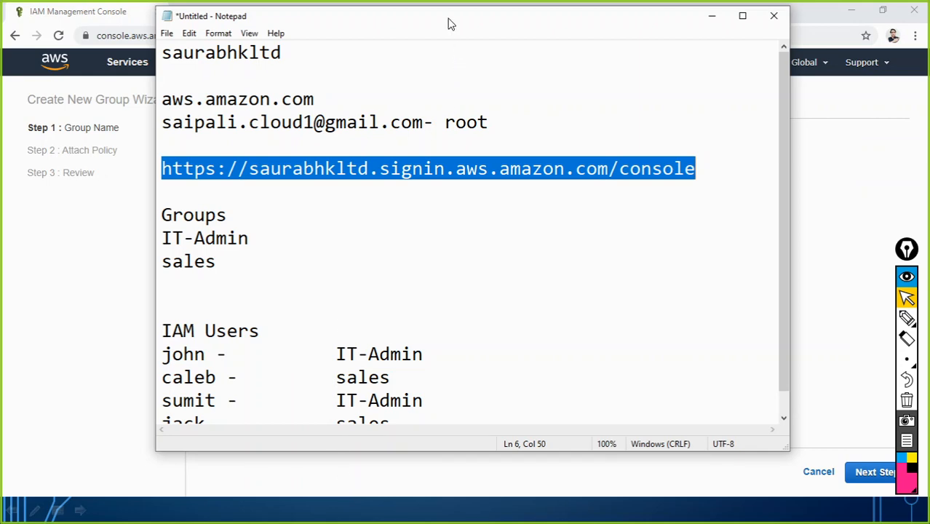
{"action": "left_click_drag", "start_coordinate": [448, 25], "coordinate": [3, 66]}
{"action": "left_click", "coordinate": [580, 125]}
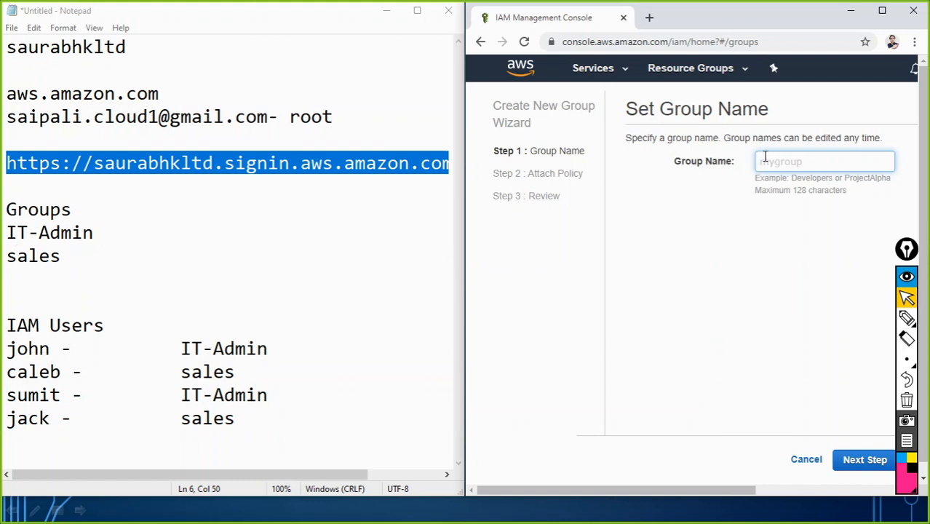
{"action": "type", "text": "IT-Admin"}
{"action": "left_click", "coordinate": [881, 10]}
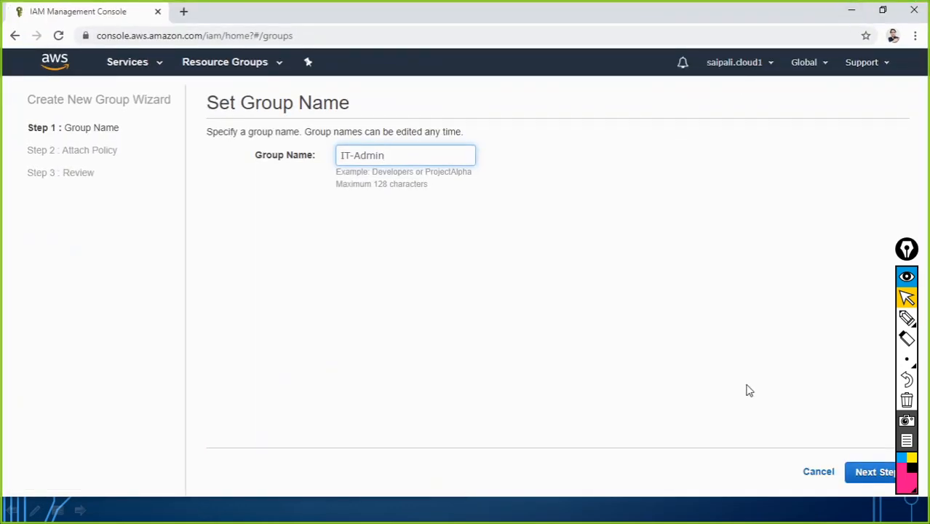
{"action": "left_click", "coordinate": [878, 474]}
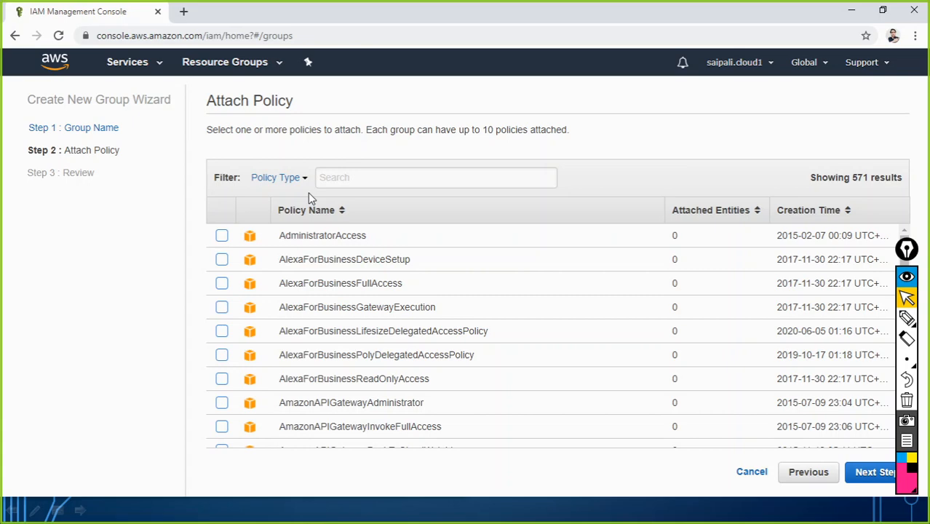
Bring the Notepad notes back in front of the Attach Policy page
{"action": "key", "text": "alt+Tab"}
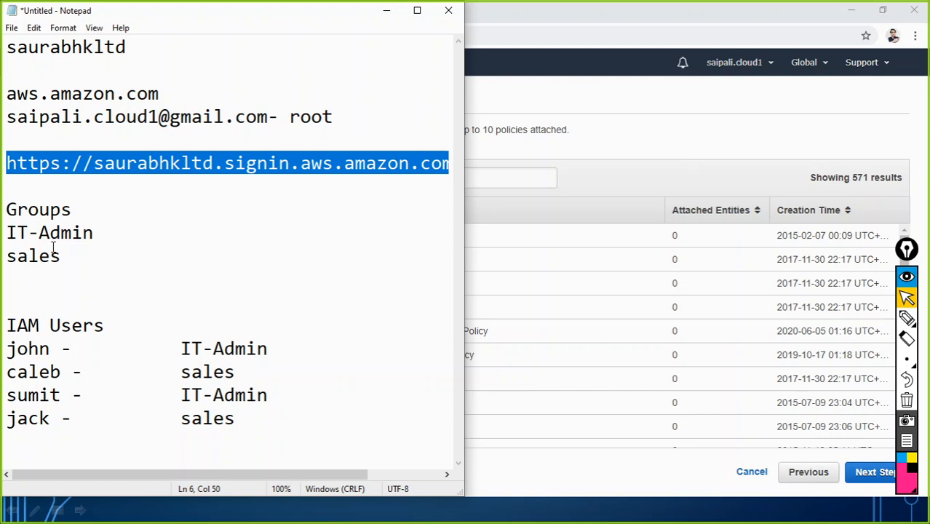
Append '- EC2 Admin' to the IT-Admin line in the notes, fixing the typo
{"action": "left_click", "coordinate": [381, 12]}
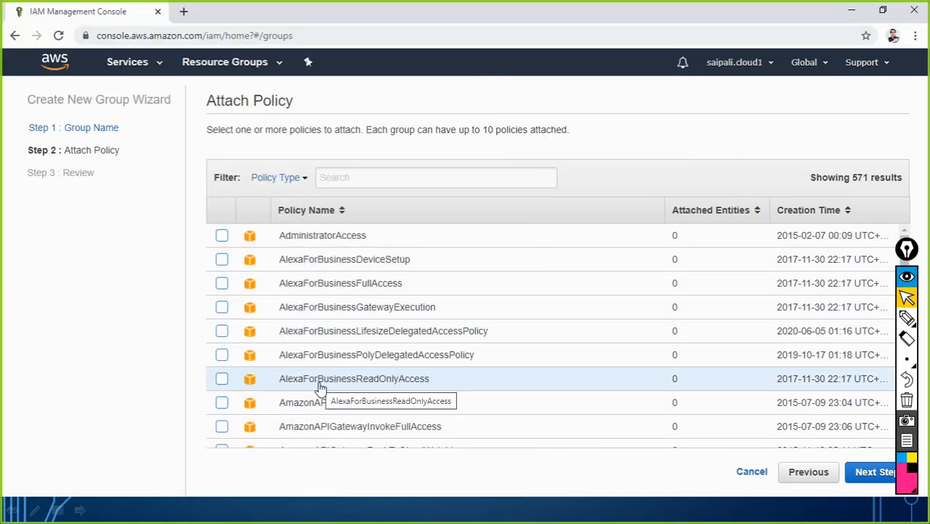
{"action": "key", "text": "alt+Tab"}
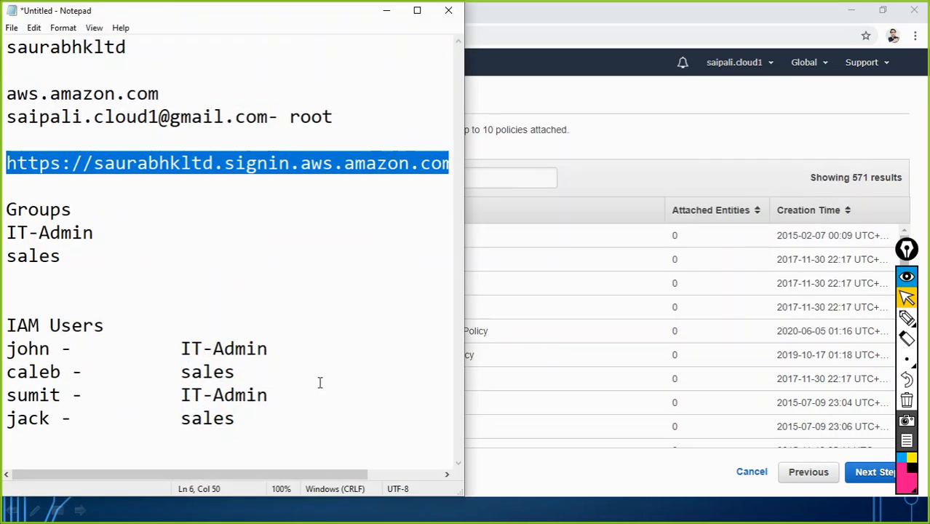
{"action": "left_click", "coordinate": [108, 232]}
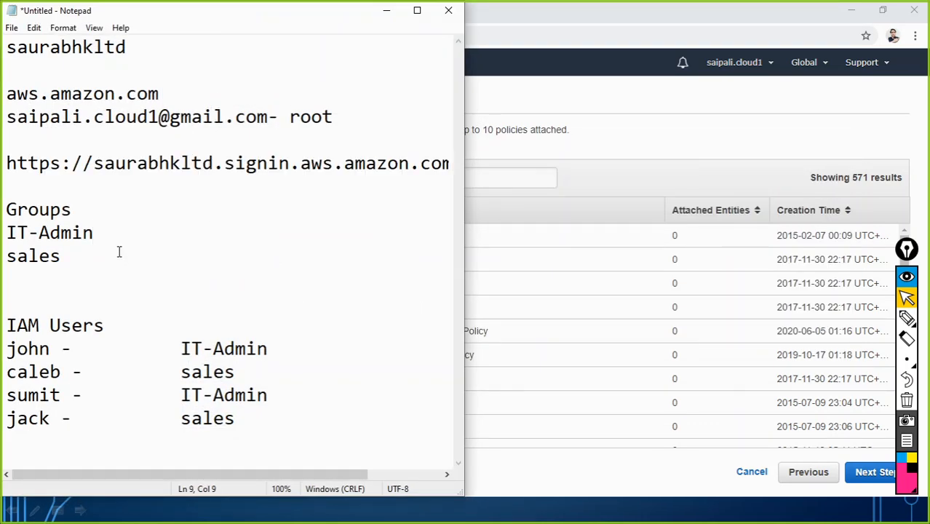
{"action": "type", "text": "- EC2 Admini"}
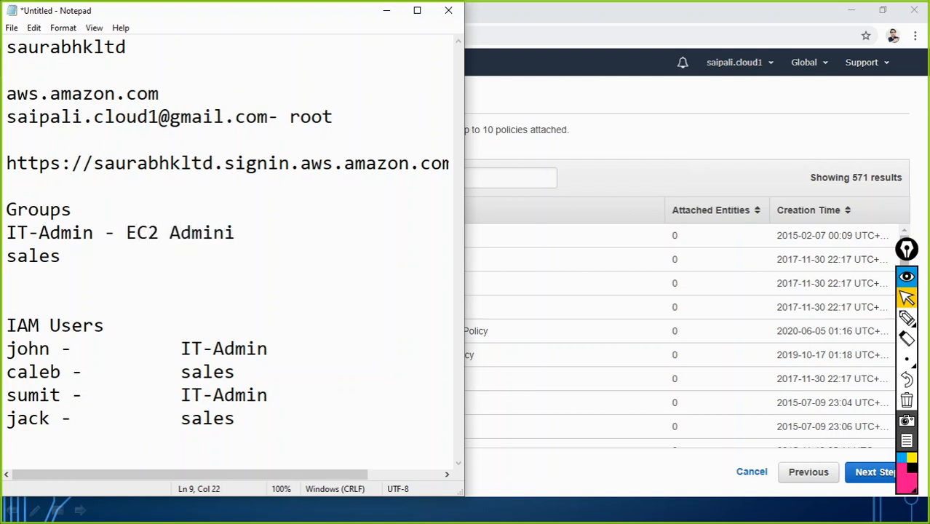
{"action": "key", "text": "BackSpace"}
{"action": "left_click_drag", "start_coordinate": [6, 234], "coordinate": [159, 233]}
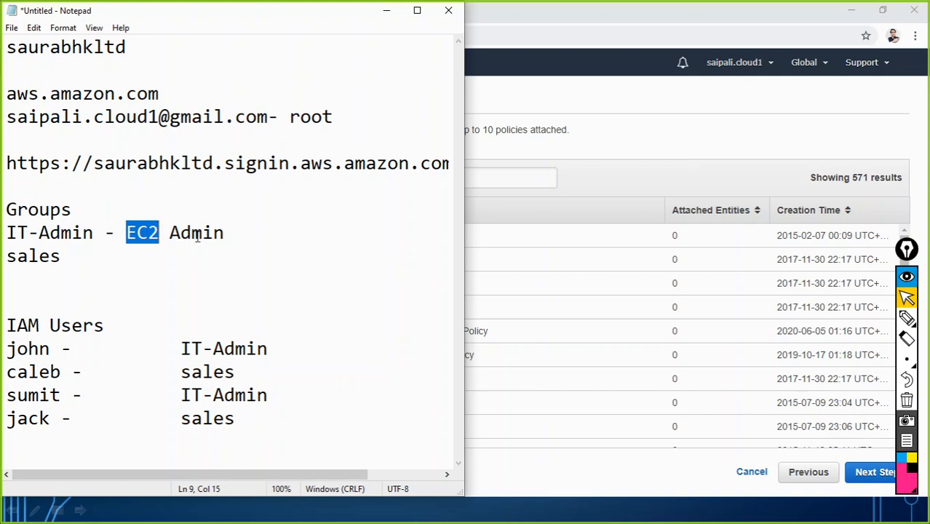
Find and tick the AmazonEC2FullAccess policy in the policy list
{"action": "left_click", "coordinate": [386, 13]}
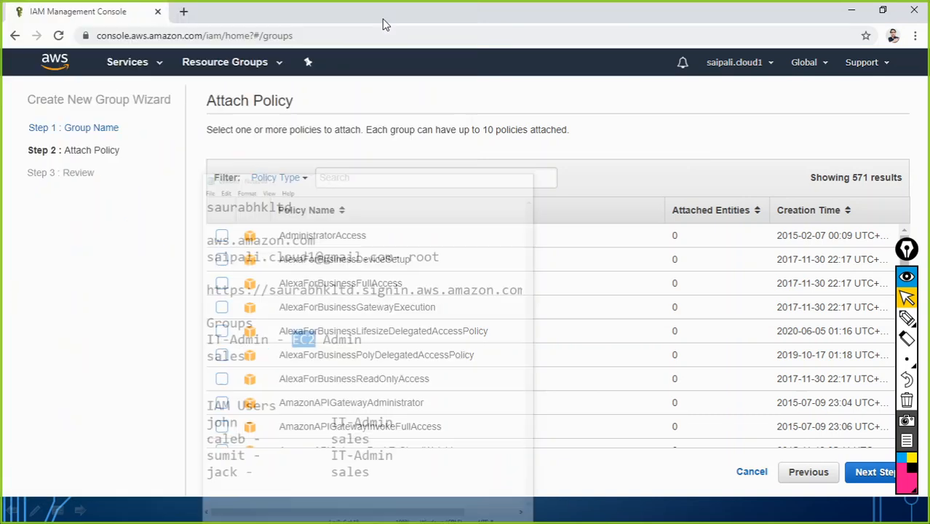
{"action": "left_click", "coordinate": [369, 177]}
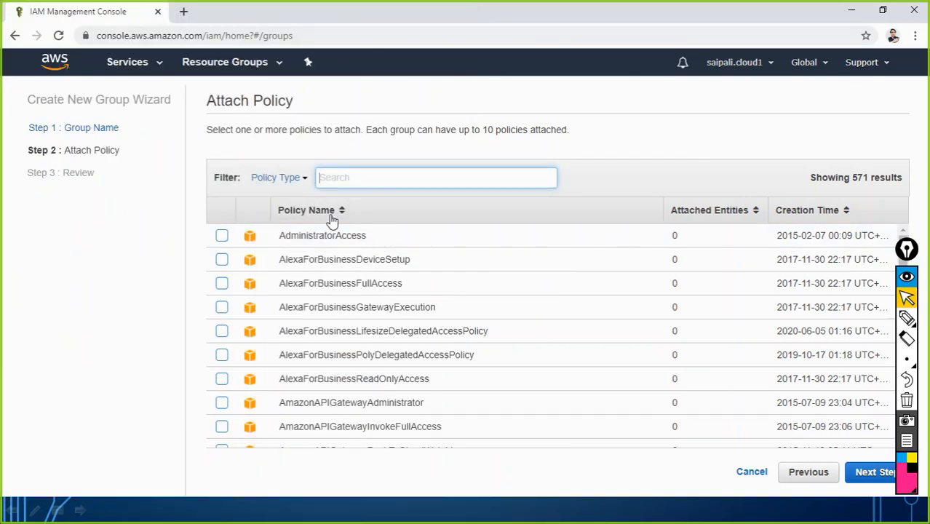
{"action": "scroll", "coordinate": [471, 304], "scroll_direction": "down", "scroll_amount": 8}
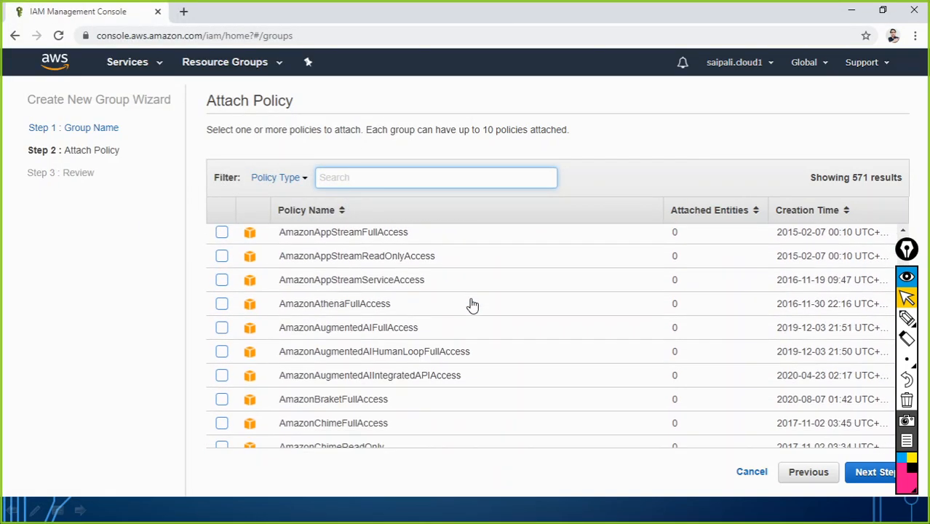
{"action": "scroll", "coordinate": [469, 309], "scroll_direction": "down", "scroll_amount": 3}
{"action": "scroll", "coordinate": [426, 316], "scroll_direction": "down", "scroll_amount": 2}
{"action": "scroll", "coordinate": [420, 329], "scroll_direction": "down", "scroll_amount": 5}
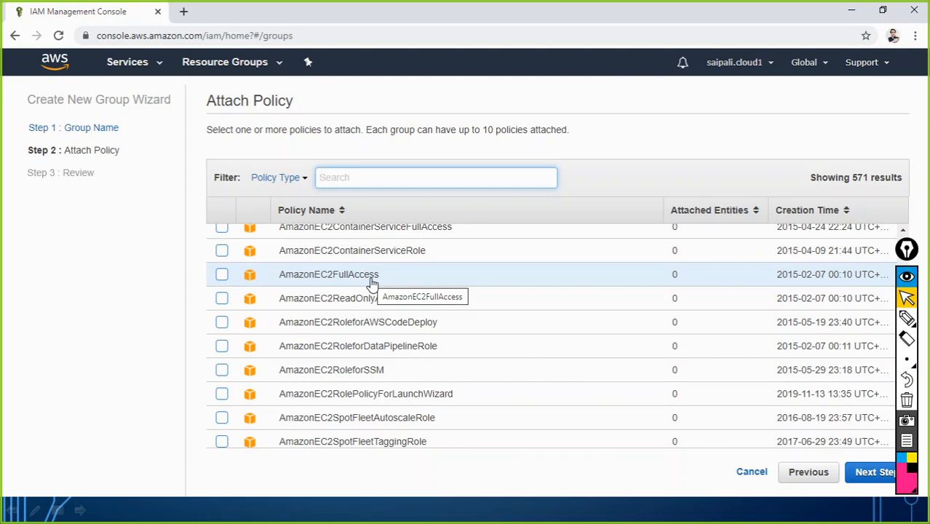
{"action": "left_click", "coordinate": [222, 275]}
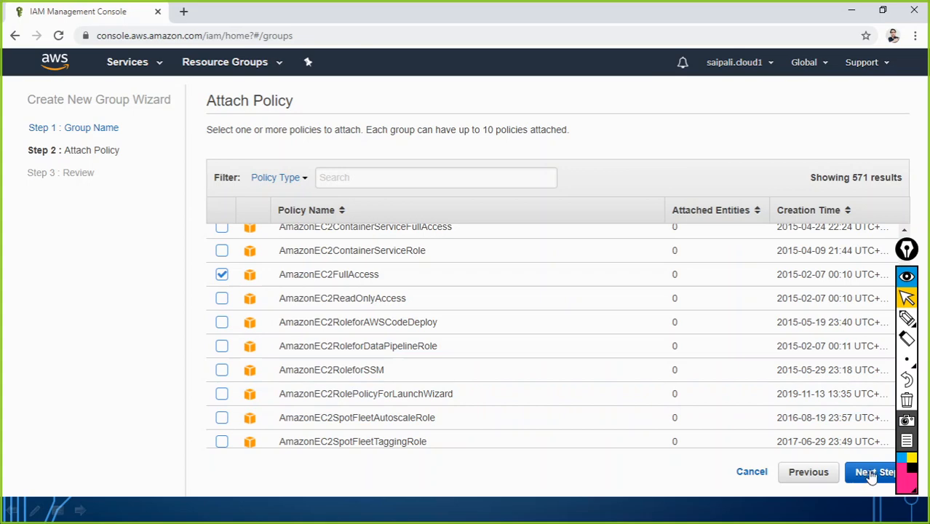
{"action": "scroll", "coordinate": [357, 379], "scroll_direction": "up", "scroll_amount": 6}
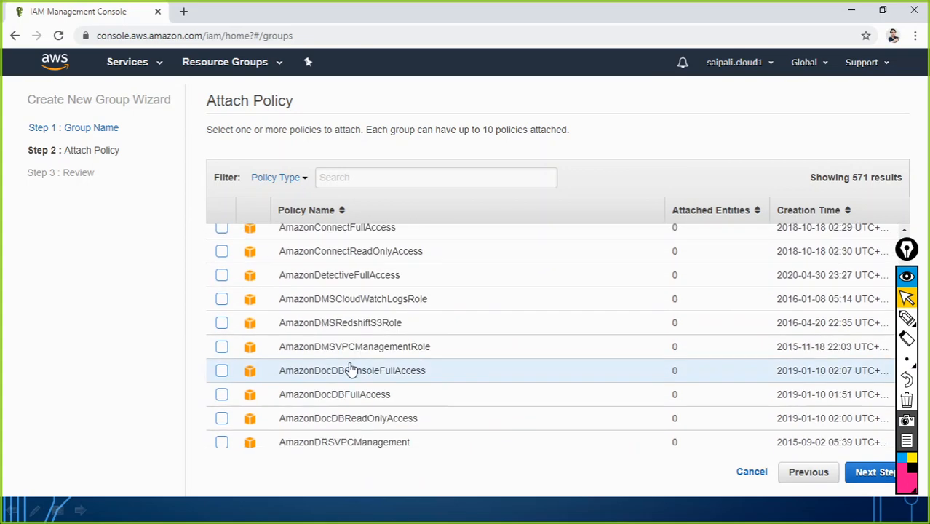
{"action": "scroll", "coordinate": [306, 331], "scroll_direction": "up", "scroll_amount": 10}
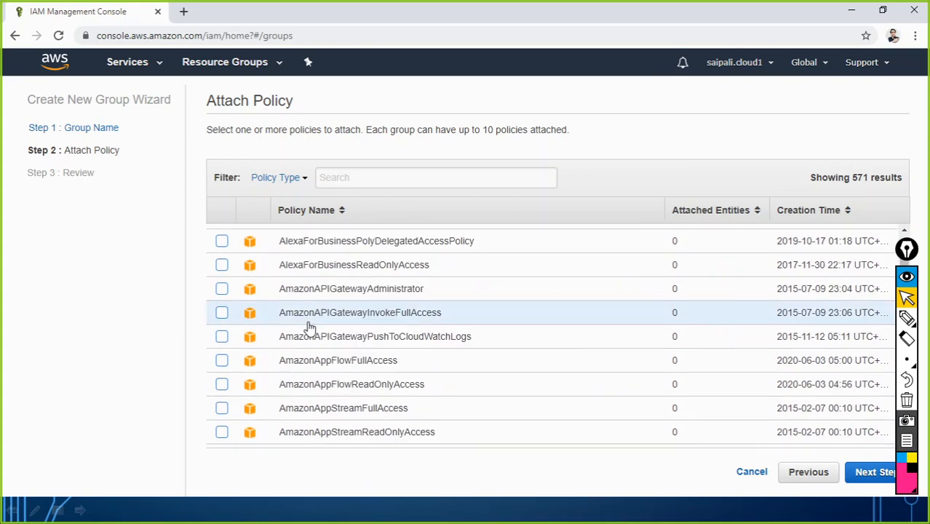
{"action": "scroll", "coordinate": [307, 328], "scroll_direction": "up", "scroll_amount": 3}
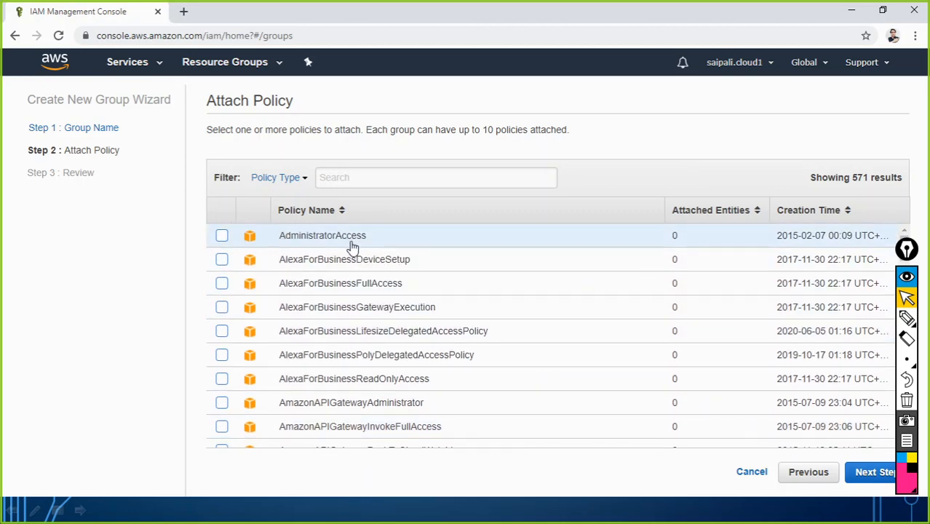
{"action": "scroll", "coordinate": [356, 353], "scroll_direction": "down", "scroll_amount": 15}
{"action": "scroll", "coordinate": [355, 369], "scroll_direction": "down", "scroll_amount": 6}
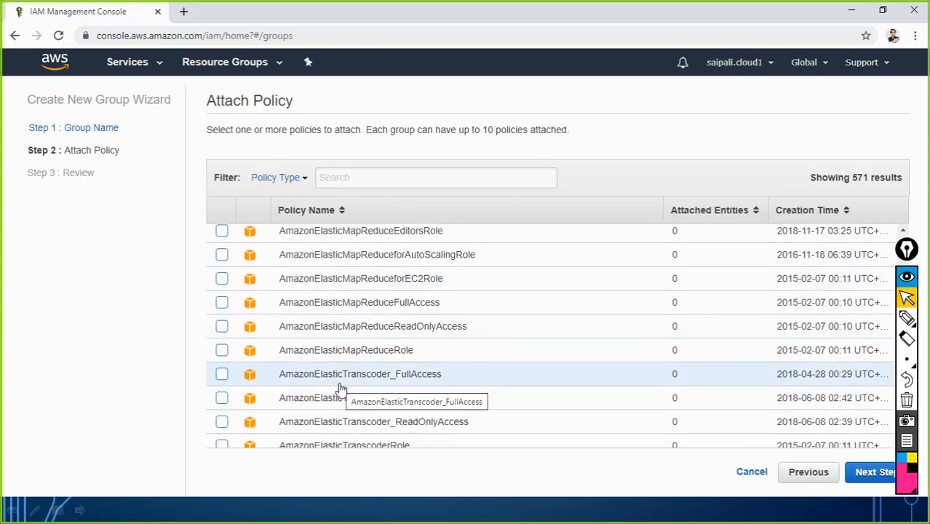
Review the IT-Admin group with AmazonEC2FullAccess and create it
{"action": "left_click", "coordinate": [871, 473]}
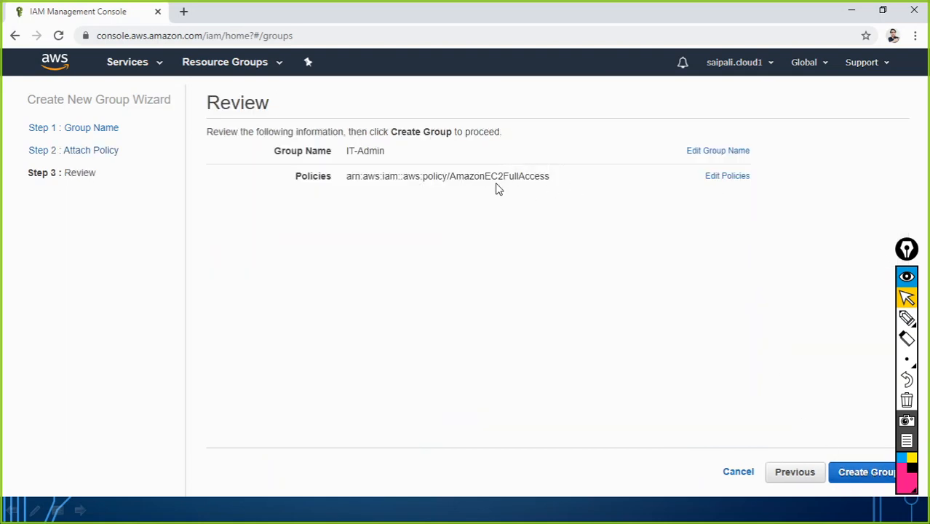
{"action": "left_click", "coordinate": [868, 475]}
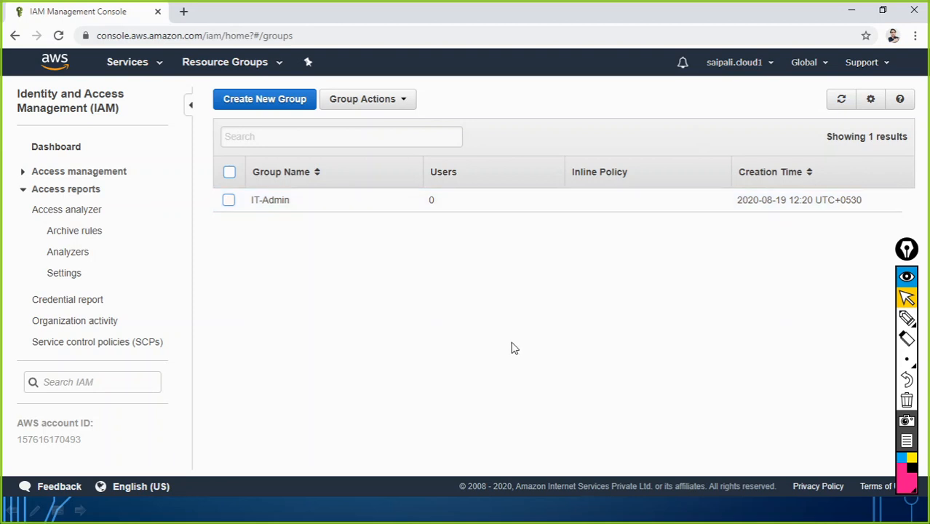
{"action": "key", "text": "alt+Tab"}
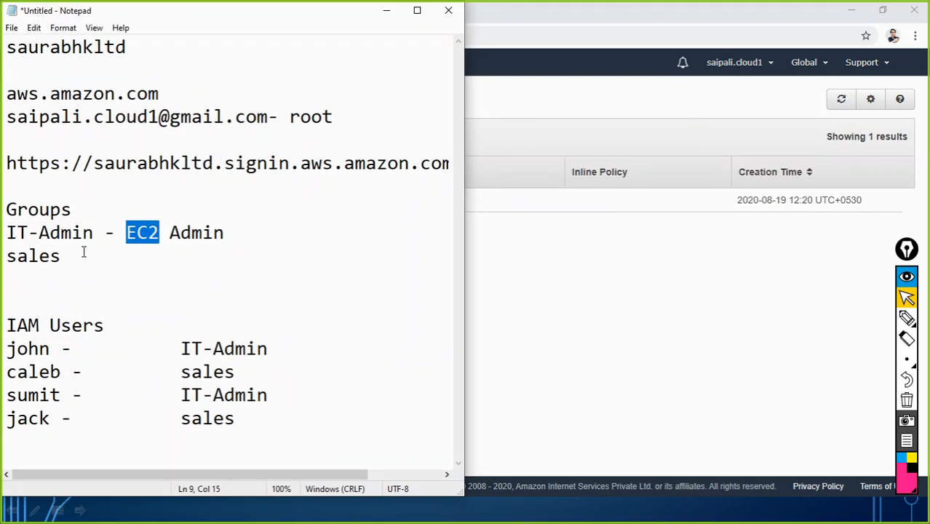
{"action": "left_click", "coordinate": [229, 233]}
{"action": "left_click_drag", "start_coordinate": [229, 234], "coordinate": [3, 211]}
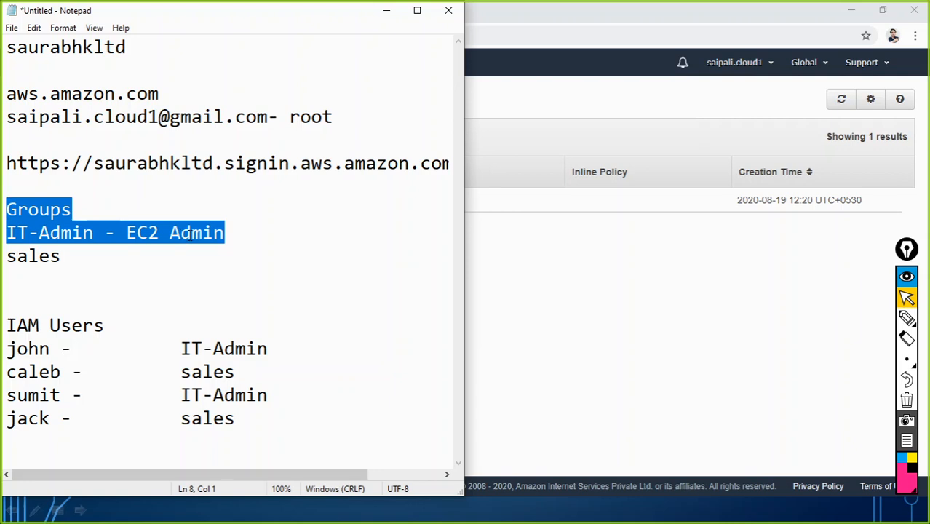
{"action": "left_click", "coordinate": [69, 260]}
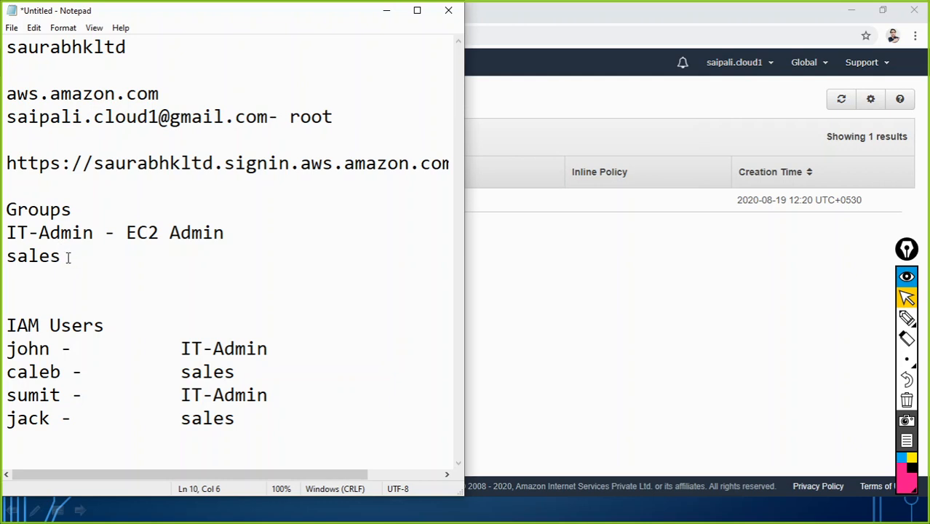
{"action": "left_click", "coordinate": [385, 16]}
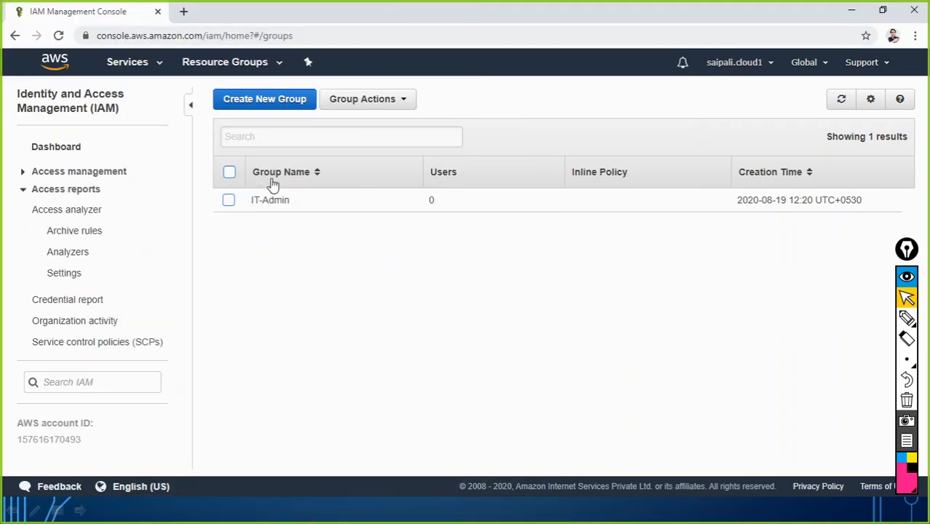
Start a second IAM group named 'sales' and advance to its Attach Policy step
{"action": "left_click", "coordinate": [253, 103]}
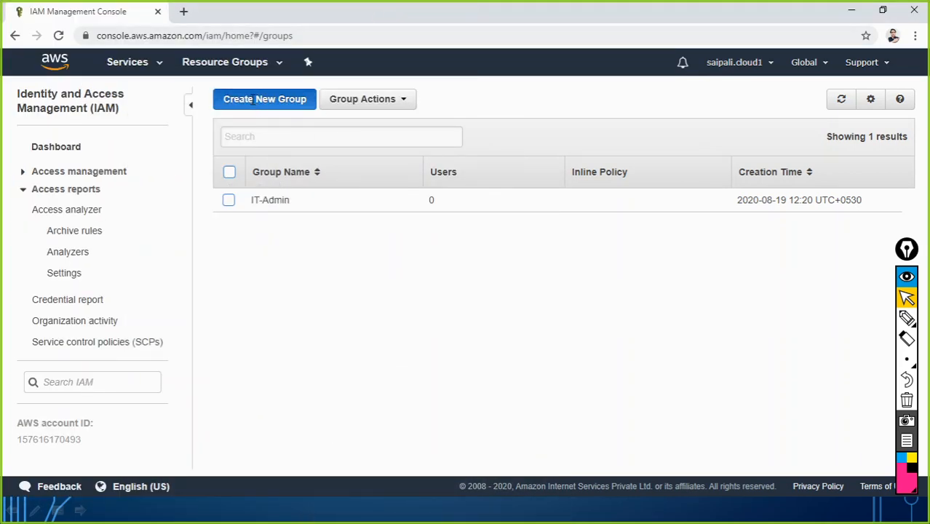
{"action": "left_click", "coordinate": [358, 158]}
{"action": "type", "text": "sa"}
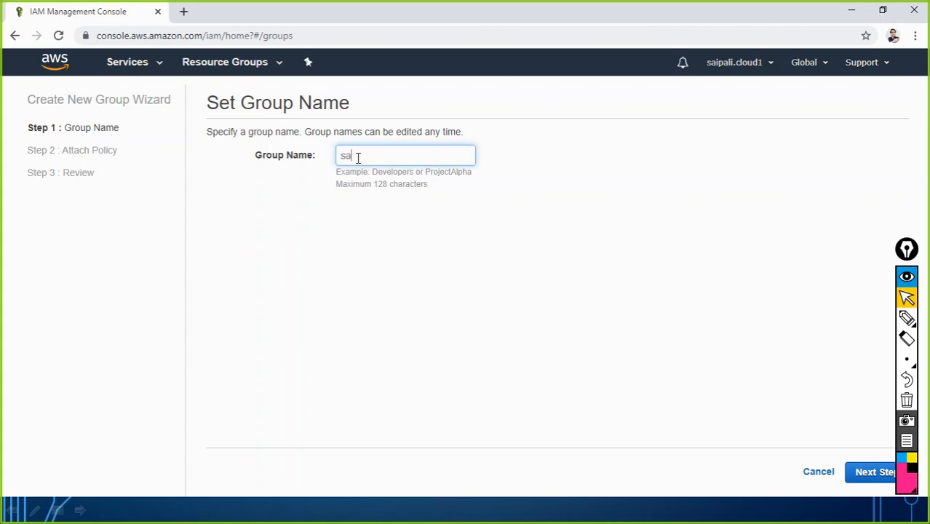
{"action": "type", "text": "les"}
{"action": "left_click", "coordinate": [862, 474]}
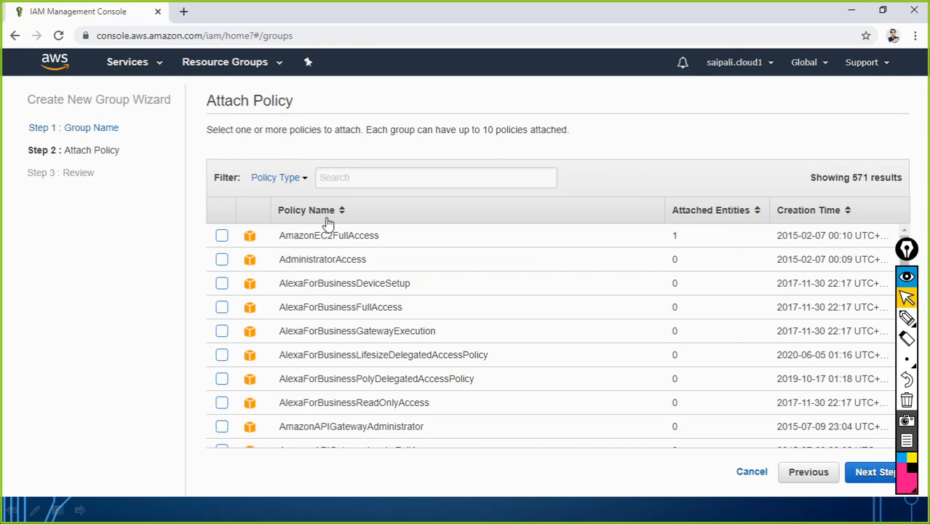
Filter policies by 's3' and select AmazonS3ReadOnlyAccess for the sales group
{"action": "scroll", "coordinate": [384, 353], "scroll_direction": "down", "scroll_amount": 10}
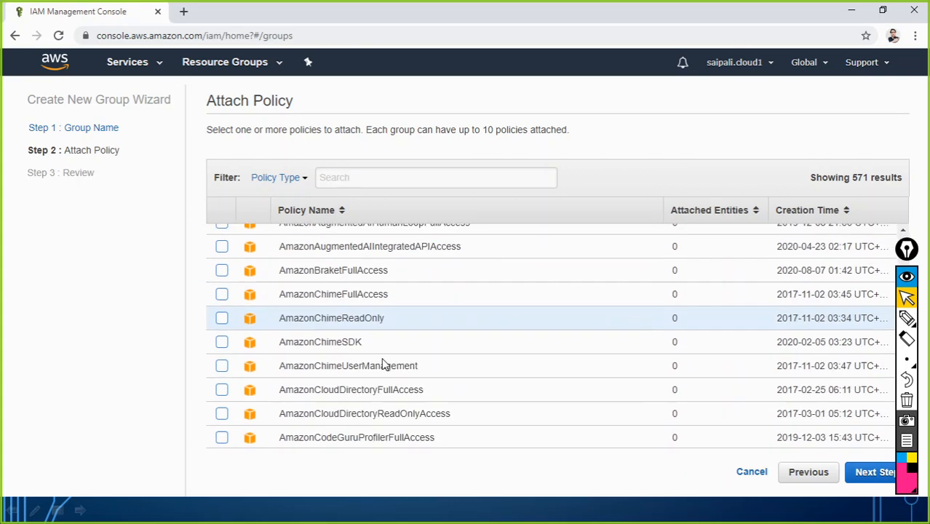
{"action": "scroll", "coordinate": [336, 392], "scroll_direction": "down", "scroll_amount": 10}
{"action": "left_click", "coordinate": [361, 179]}
{"action": "type", "text": "s3"}
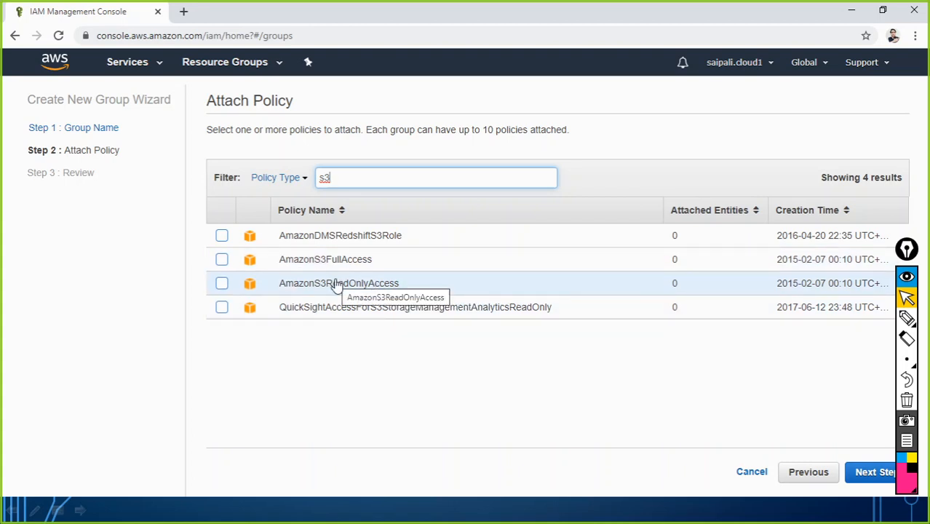
{"action": "left_click", "coordinate": [222, 283]}
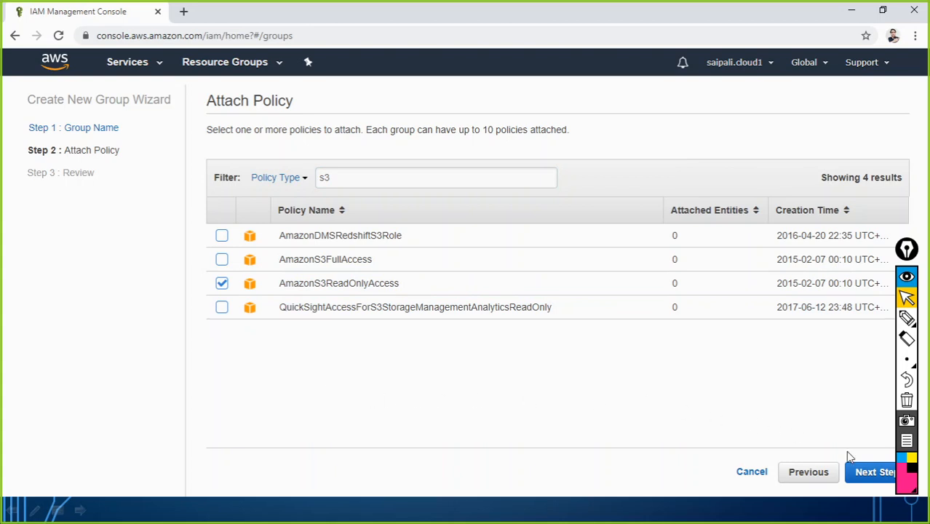
Review the sales group's chosen policy, then go back to policy selection
{"action": "left_click", "coordinate": [864, 474]}
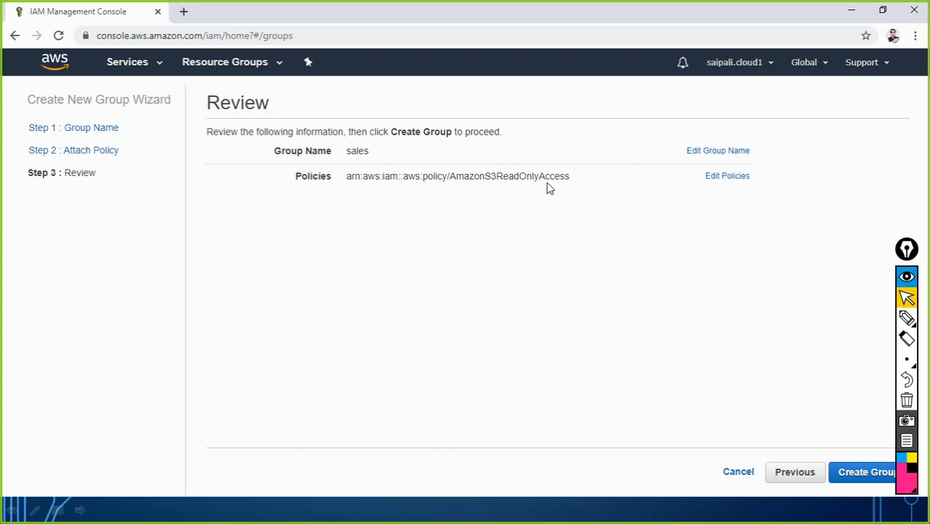
{"action": "left_click", "coordinate": [796, 475]}
{"action": "left_click", "coordinate": [350, 178]}
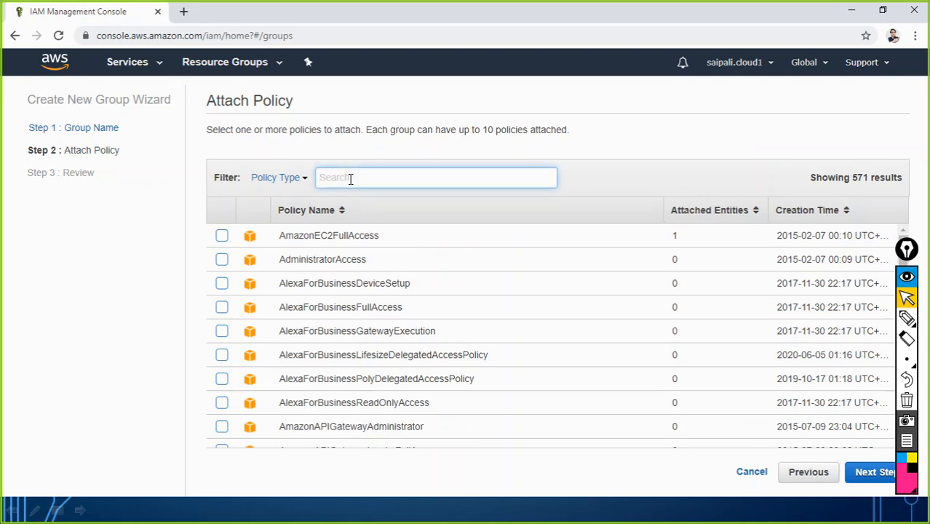
Clear the 'ec2' policy filter, review, and create the sales group with AmazonS3ReadOnlyAccess
{"action": "type", "text": "ec2"}
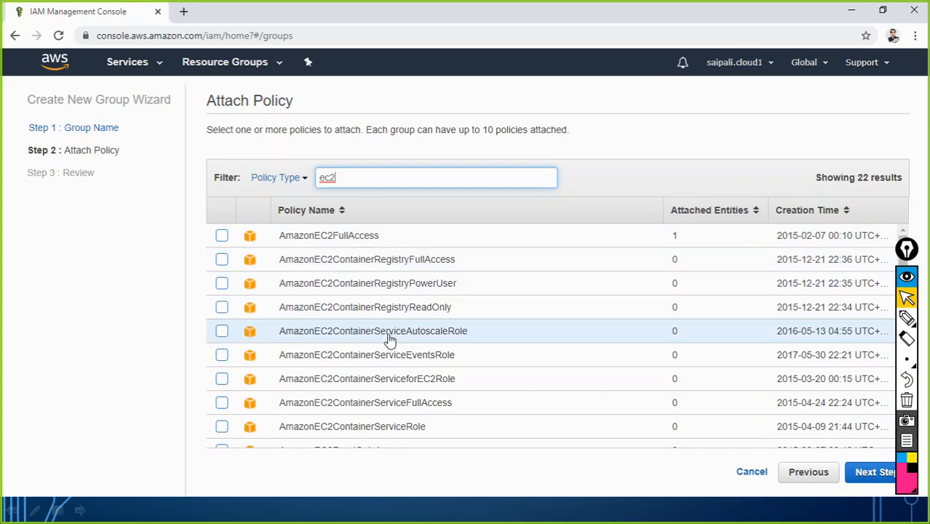
{"action": "scroll", "coordinate": [388, 330], "scroll_direction": "down", "scroll_amount": 5}
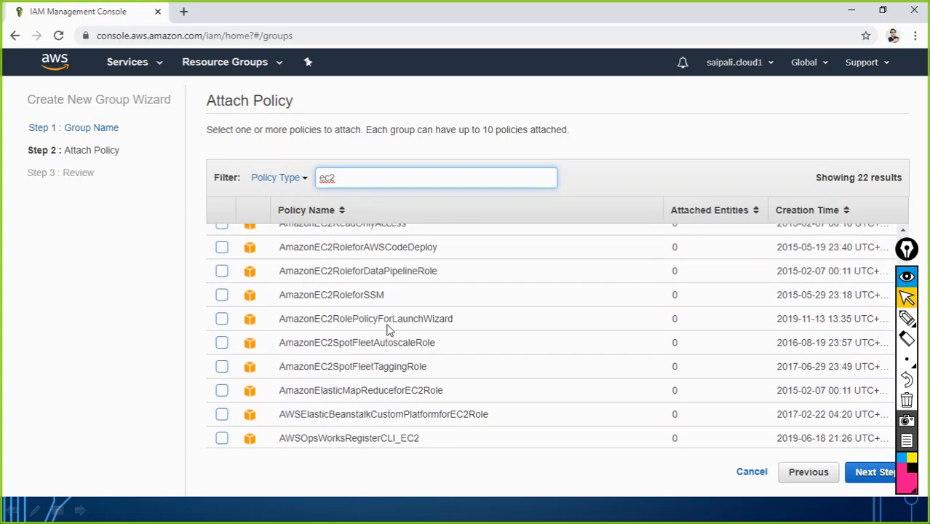
{"action": "scroll", "coordinate": [414, 373], "scroll_direction": "up", "scroll_amount": 3}
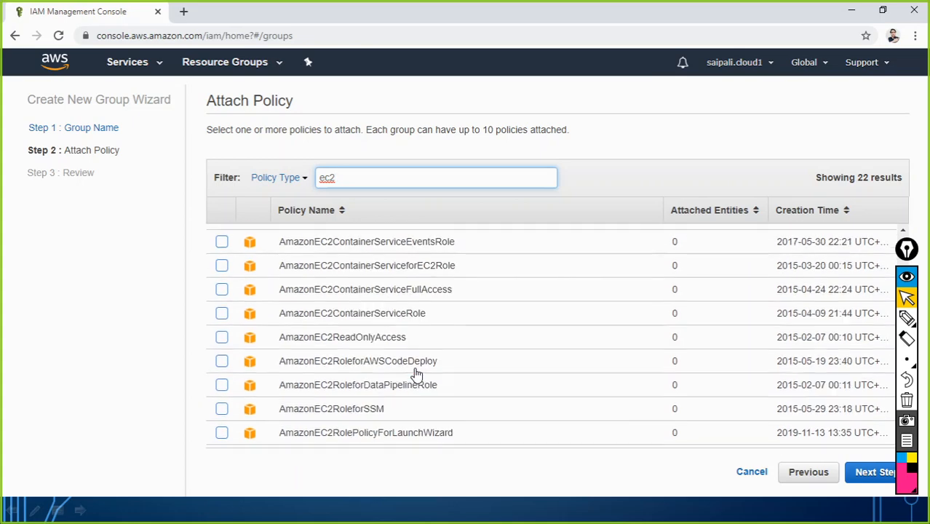
{"action": "scroll", "coordinate": [417, 373], "scroll_direction": "up", "scroll_amount": 3}
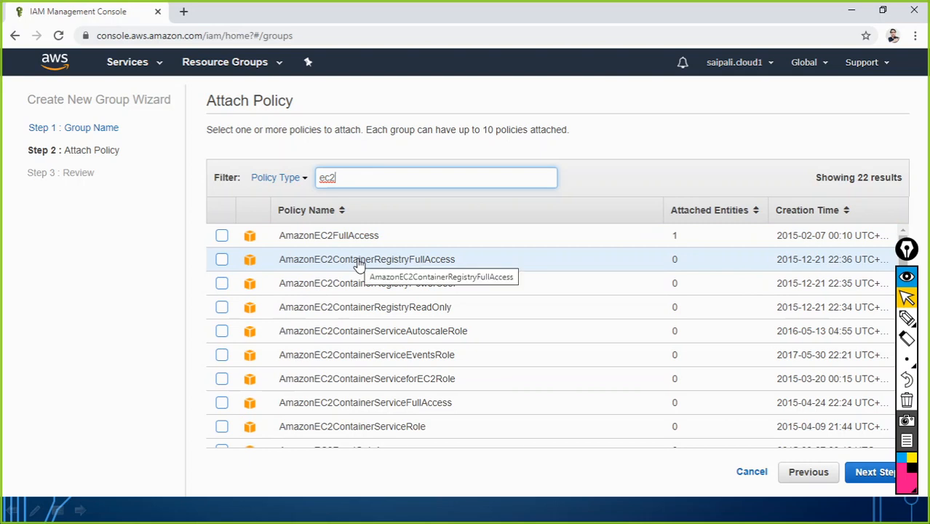
{"action": "key", "text": "BackSpace"}
{"action": "key", "text": "BackSpace"}
{"action": "key", "text": "BackSpace"}
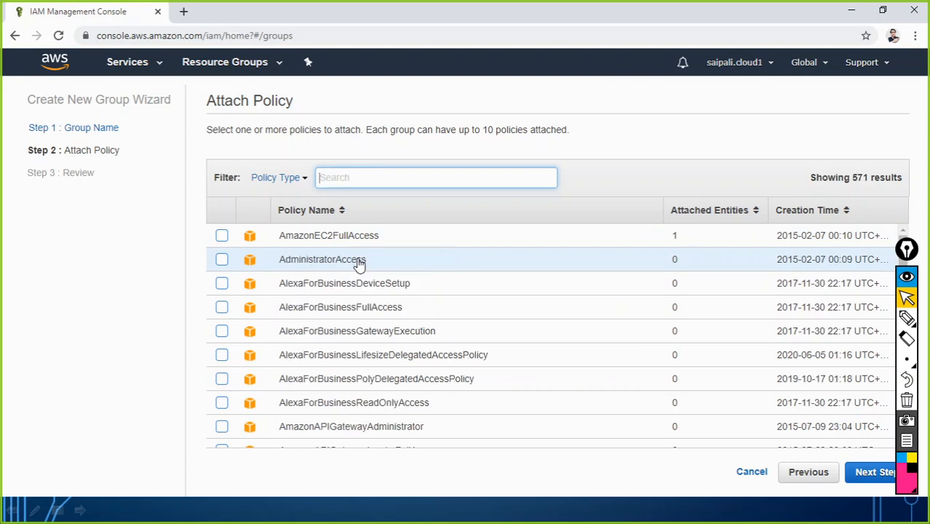
{"action": "left_click", "coordinate": [867, 471]}
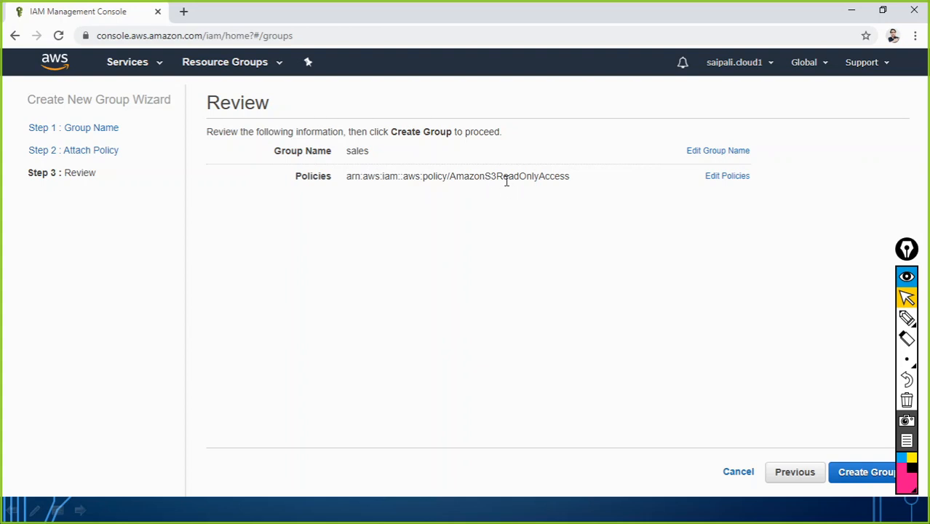
{"action": "left_click", "coordinate": [846, 475]}
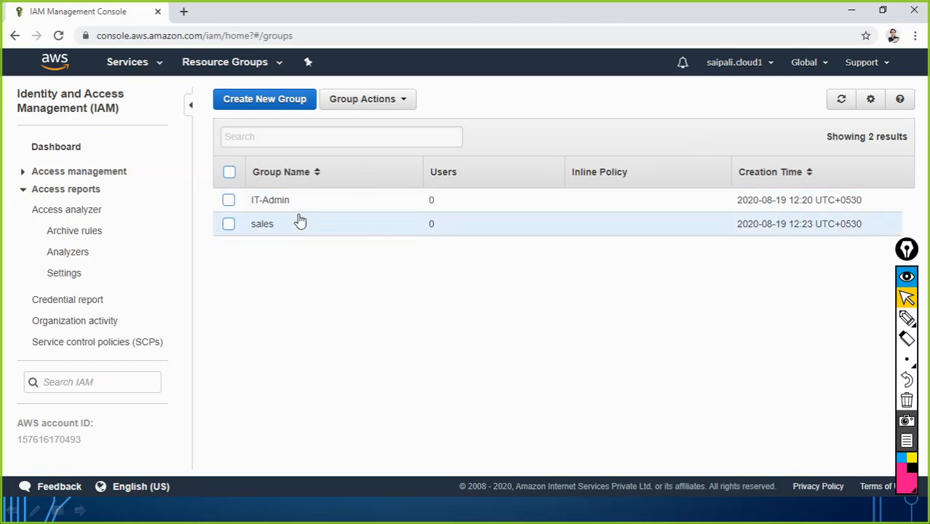
In Notepad, add 'S3 Read only permission' after the sales group note
{"action": "key", "text": "alt+Tab"}
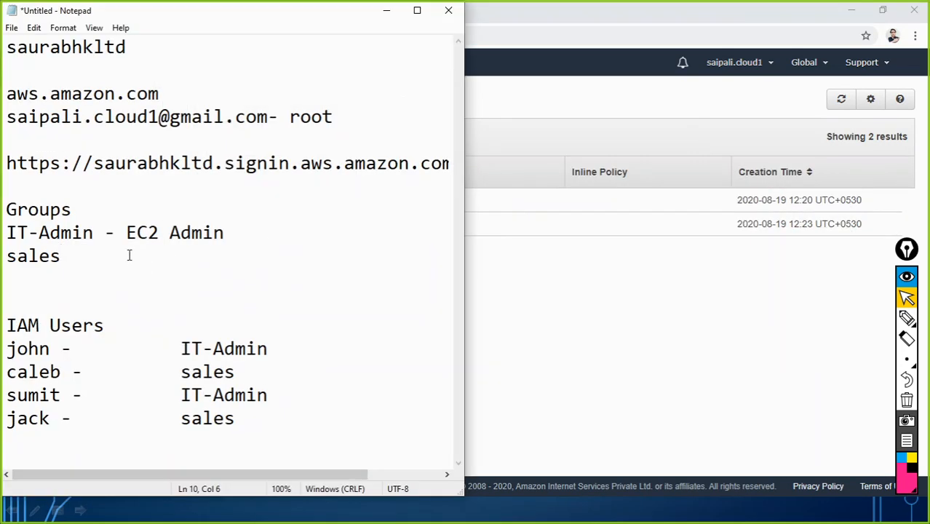
{"action": "left_click_drag", "start_coordinate": [127, 233], "coordinate": [223, 233]}
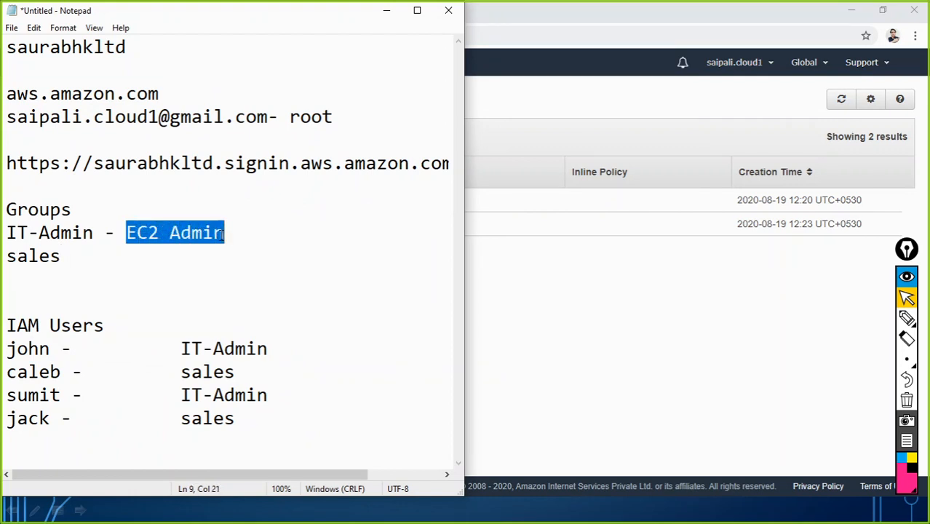
{"action": "left_click", "coordinate": [141, 255]}
{"action": "type", "text": "- "}
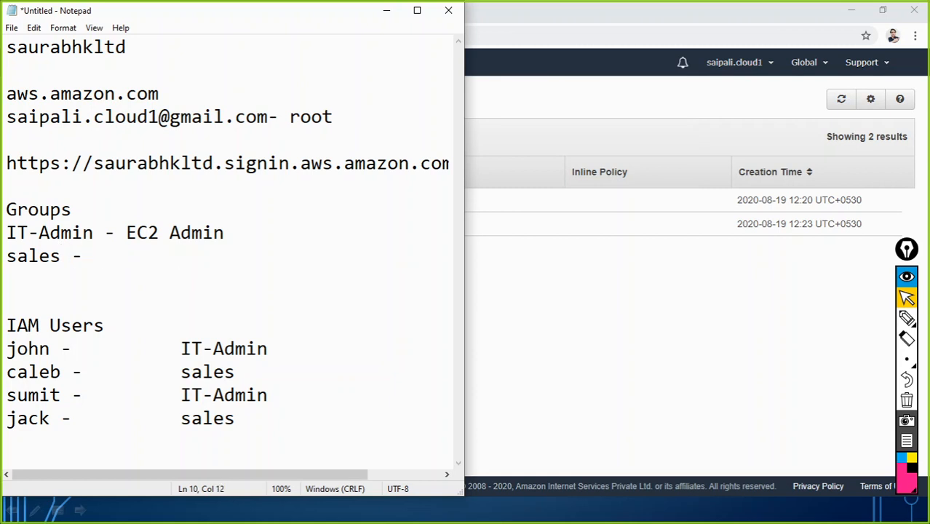
{"action": "type", "text": "   S3 Read "}
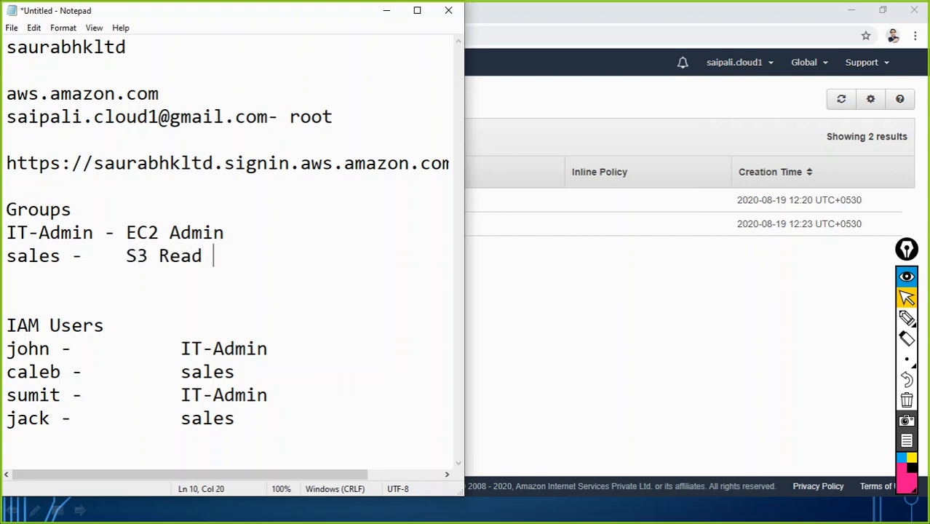
{"action": "type", "text": "only permission"}
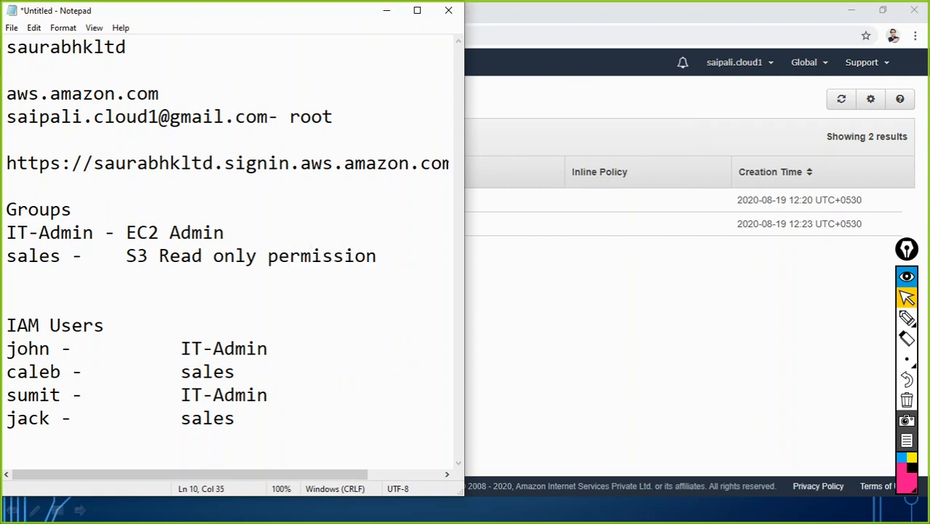
Change the IT-Admin note from 'EC2 Admin' to 'EC2FUll Access' and return to the IAM console
{"action": "left_click_drag", "start_coordinate": [376, 255], "coordinate": [2, 162]}
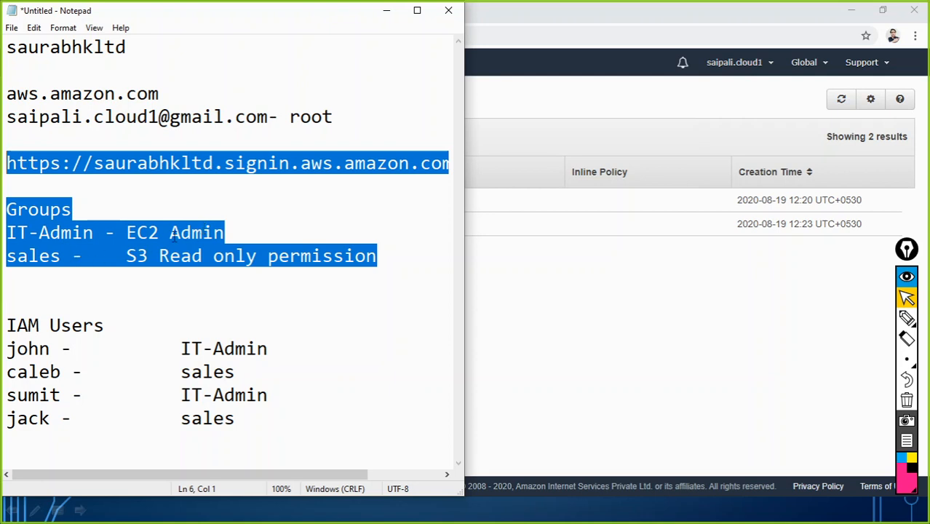
{"action": "left_click", "coordinate": [226, 233]}
{"action": "key", "text": "BackSpace"}
{"action": "key", "text": "BackSpace"}
{"action": "key", "text": "BackSpace"}
{"action": "key", "text": "BackSpace"}
{"action": "key", "text": "BackSpace"}
{"action": "key", "text": "BackSpace"}
{"action": "type", "text": "R"}
{"action": "key", "text": "BackSpace"}
{"action": "type", "text": "FUll"}
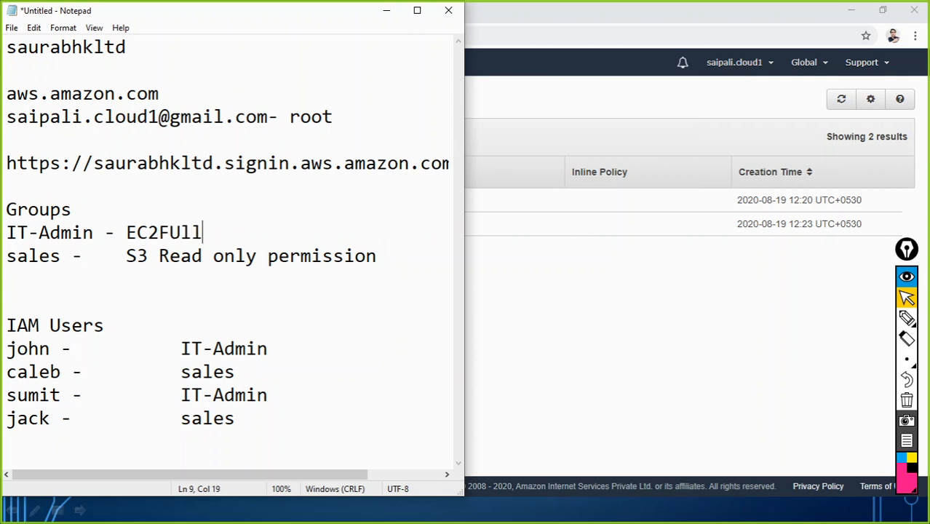
{"action": "type", "text": " Access"}
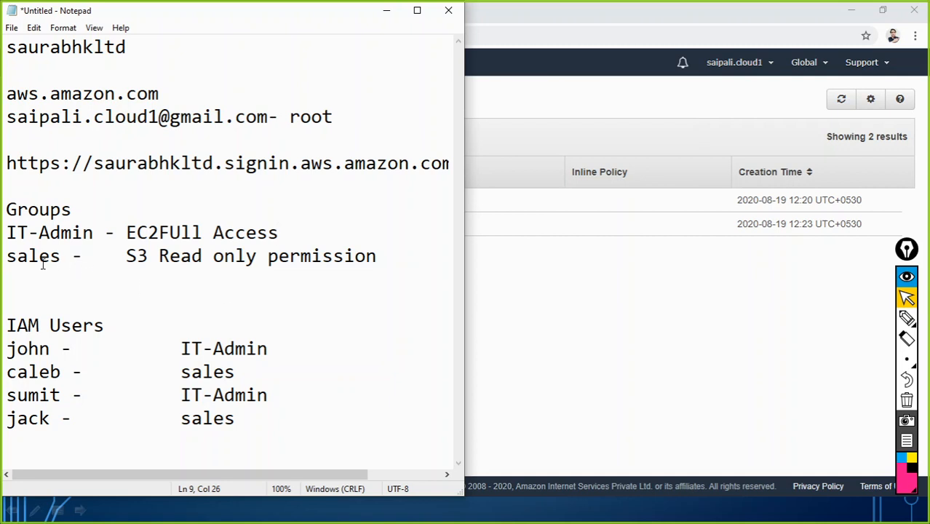
{"action": "left_click", "coordinate": [373, 265]}
{"action": "left_click", "coordinate": [686, 387]}
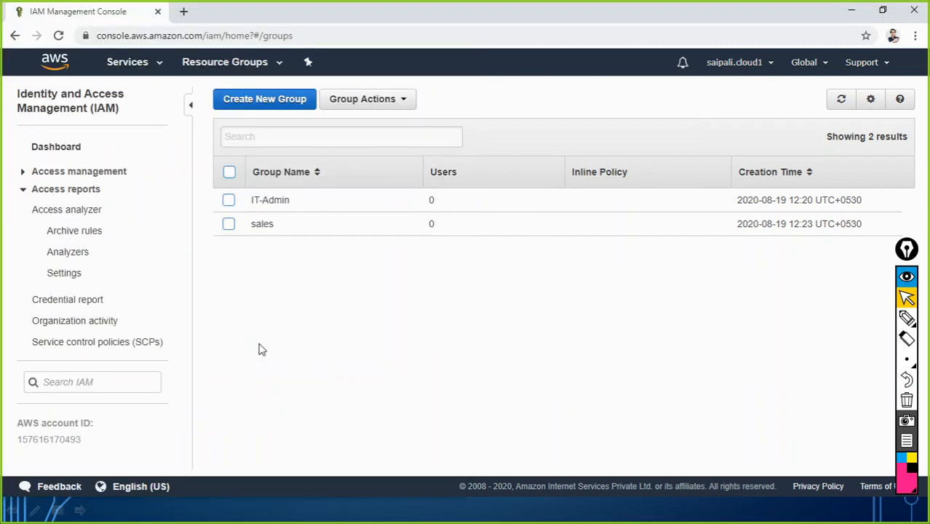
Navigate via Dashboard and Groups to the IAM Users list and open Add user
{"action": "left_click", "coordinate": [62, 155]}
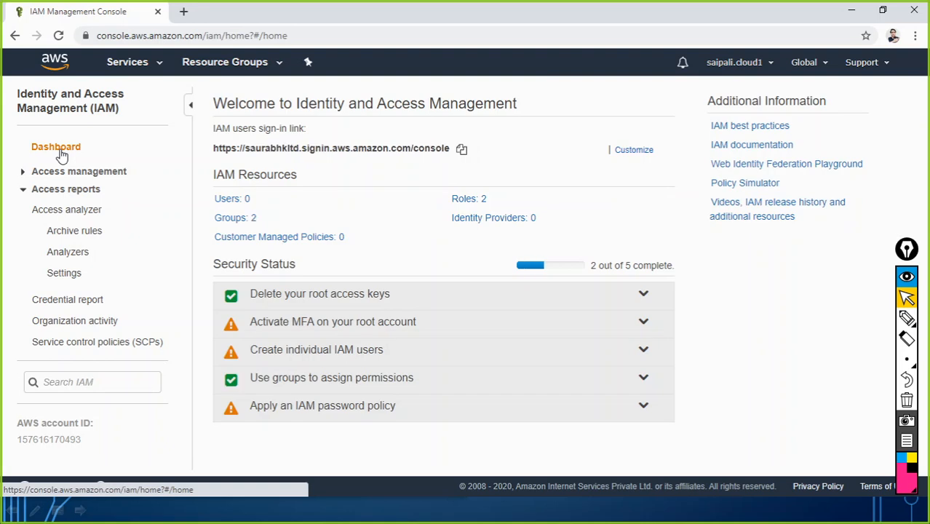
{"action": "left_click", "coordinate": [234, 220]}
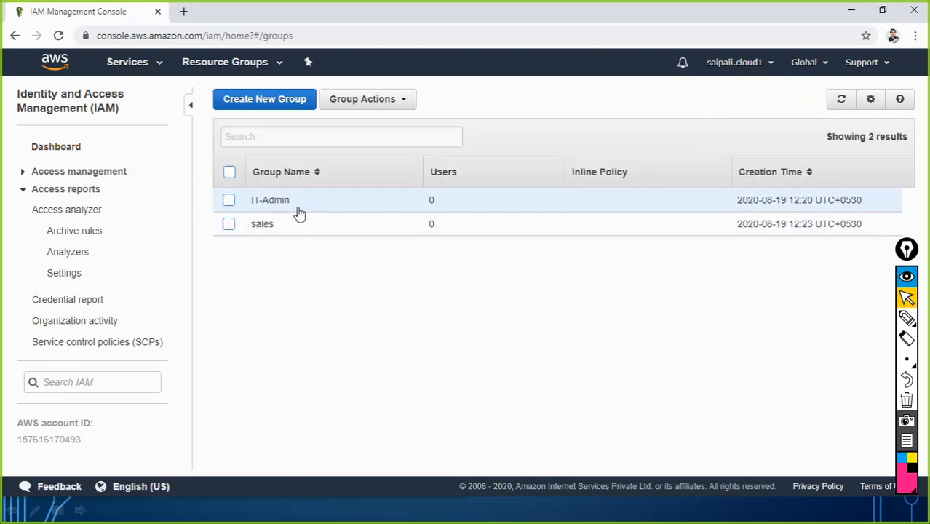
{"action": "left_click", "coordinate": [108, 174]}
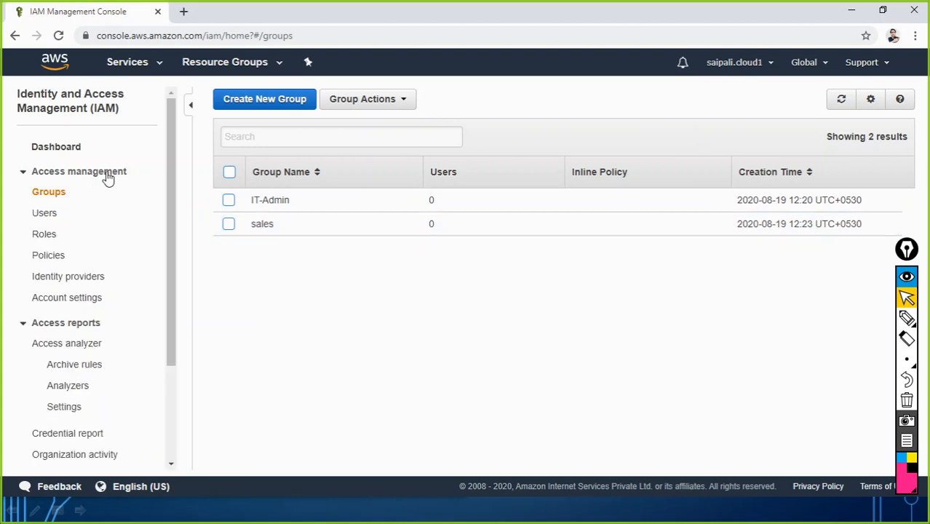
{"action": "left_click", "coordinate": [42, 214]}
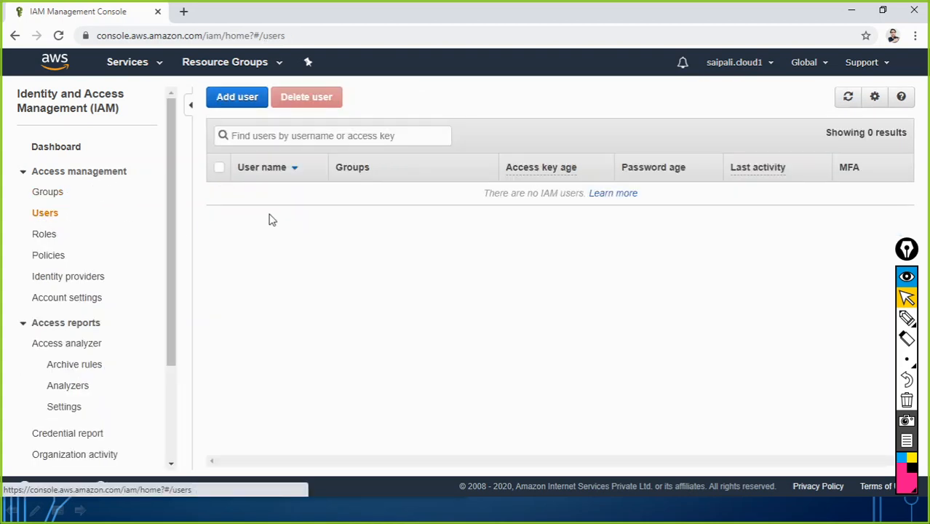
{"action": "left_click", "coordinate": [236, 101]}
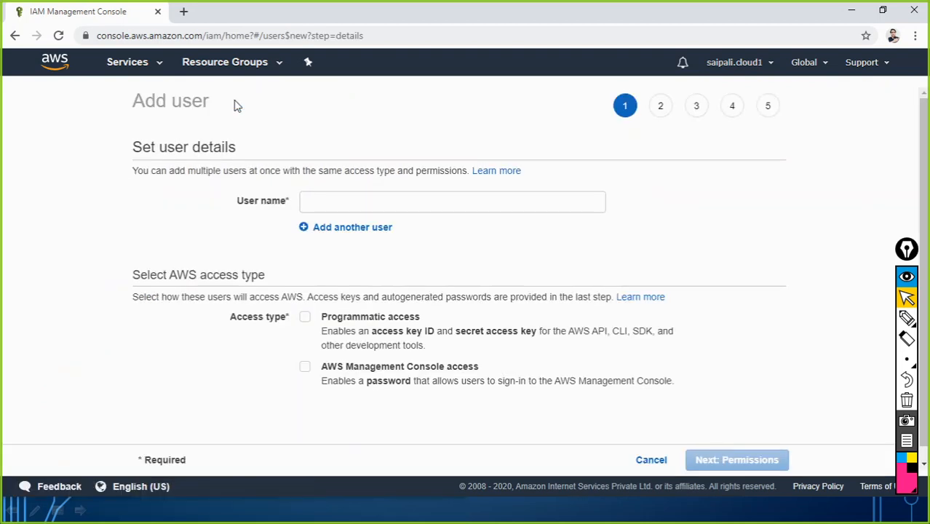
Move and resize the Notepad notes window so the Add user form stays visible
{"action": "left_click", "coordinate": [321, 202]}
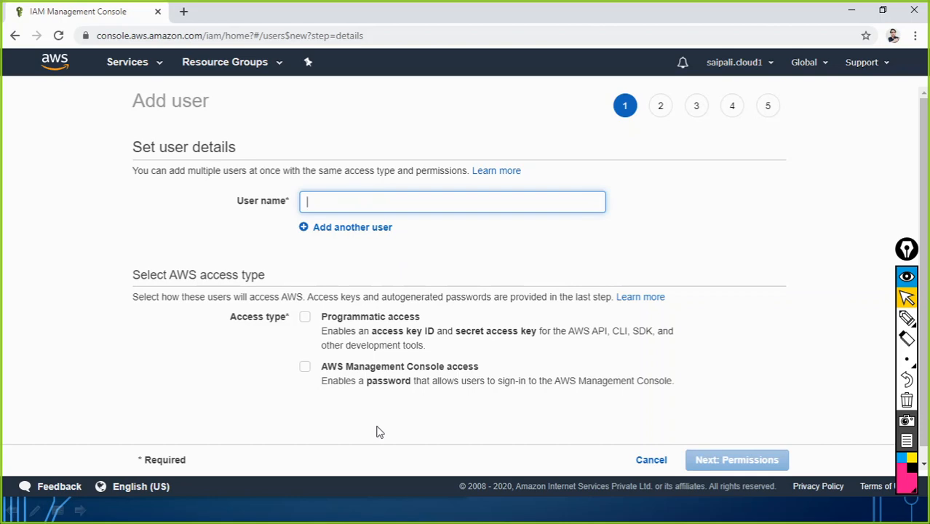
{"action": "key", "text": "alt+Tab"}
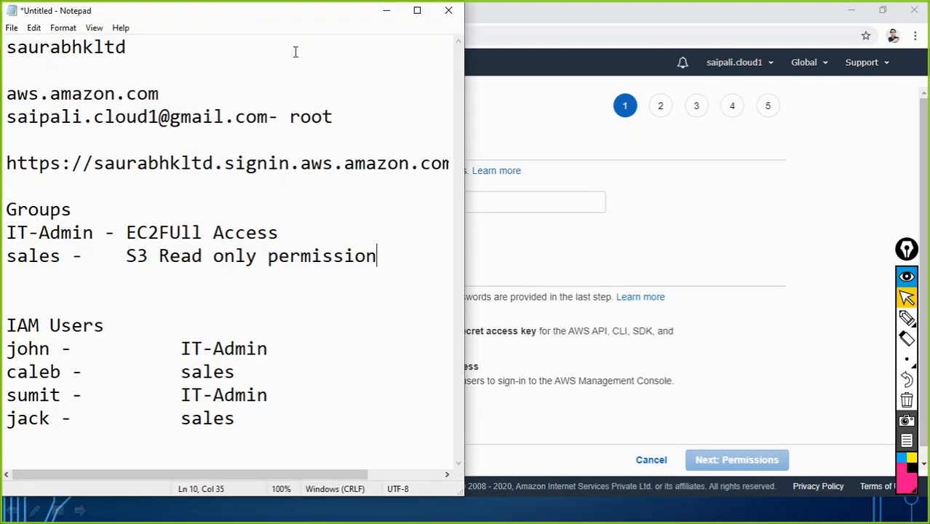
{"action": "left_click_drag", "start_coordinate": [270, 25], "coordinate": [569, 55]}
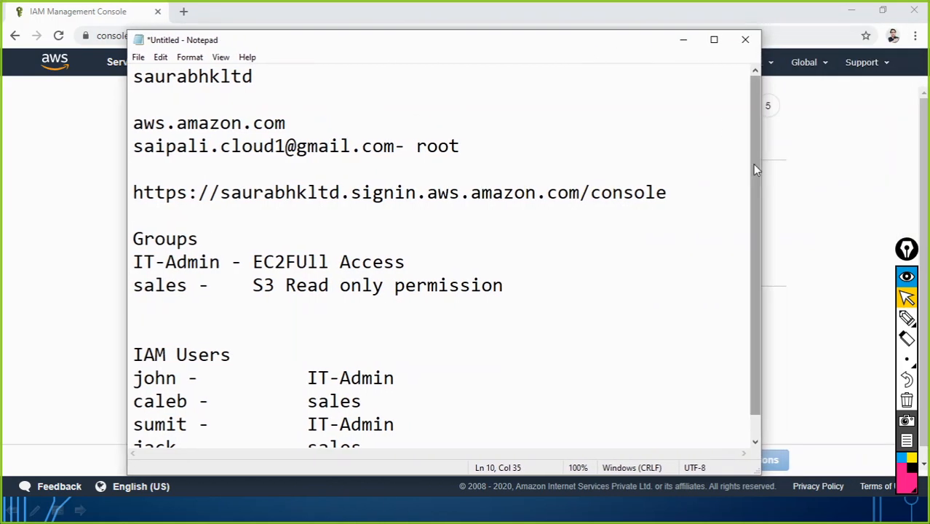
{"action": "left_click_drag", "start_coordinate": [761, 175], "coordinate": [455, 179]}
{"action": "left_click_drag", "start_coordinate": [325, 42], "coordinate": [764, 14]}
Enter 'john' as the user name, adding and then removing an extra empty user row
{"action": "left_click", "coordinate": [320, 202]}
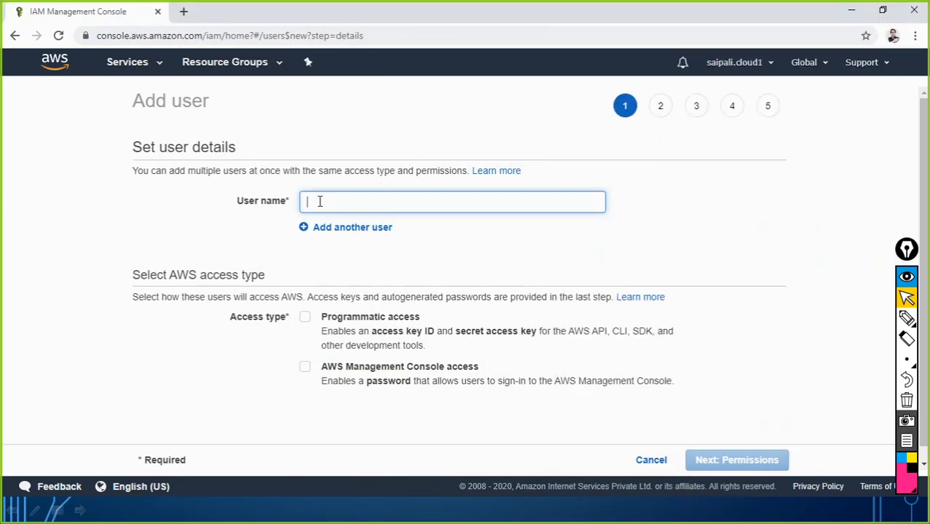
{"action": "type", "text": "john"}
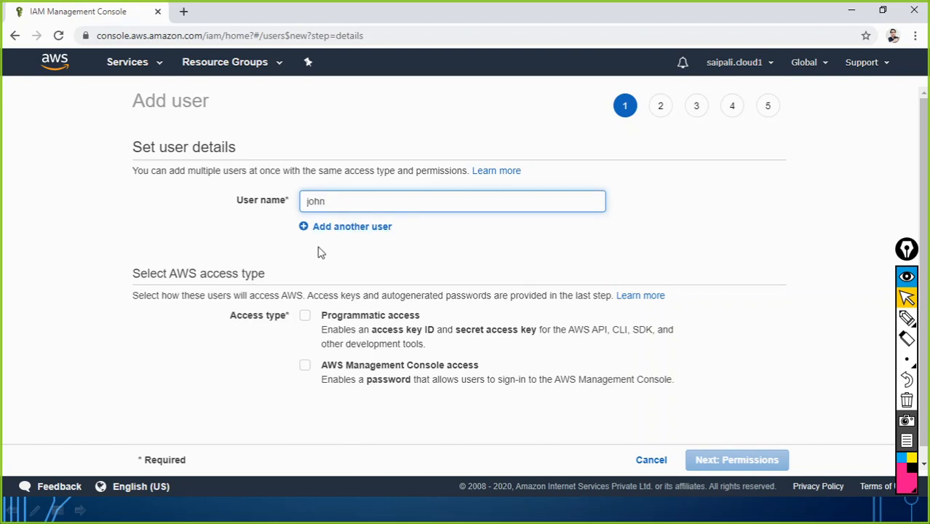
{"action": "left_click", "coordinate": [331, 227]}
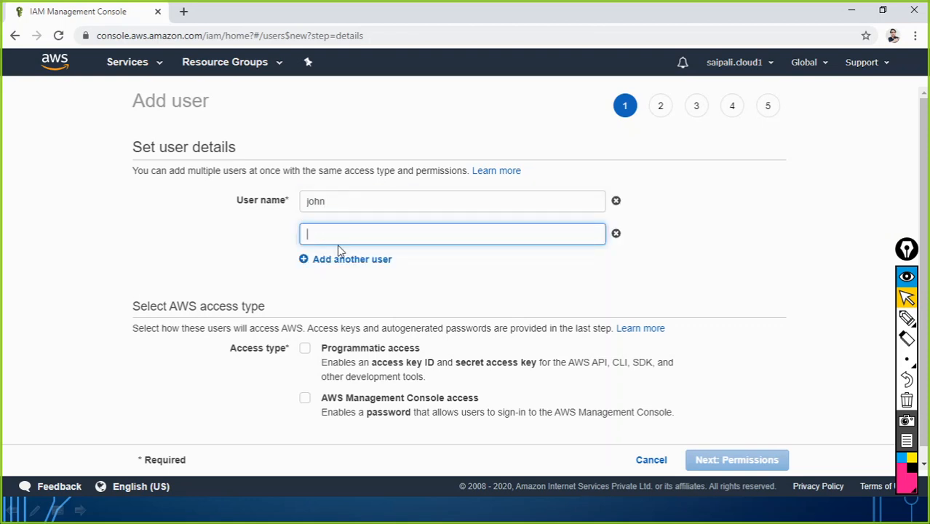
{"action": "key", "text": "alt+Tab"}
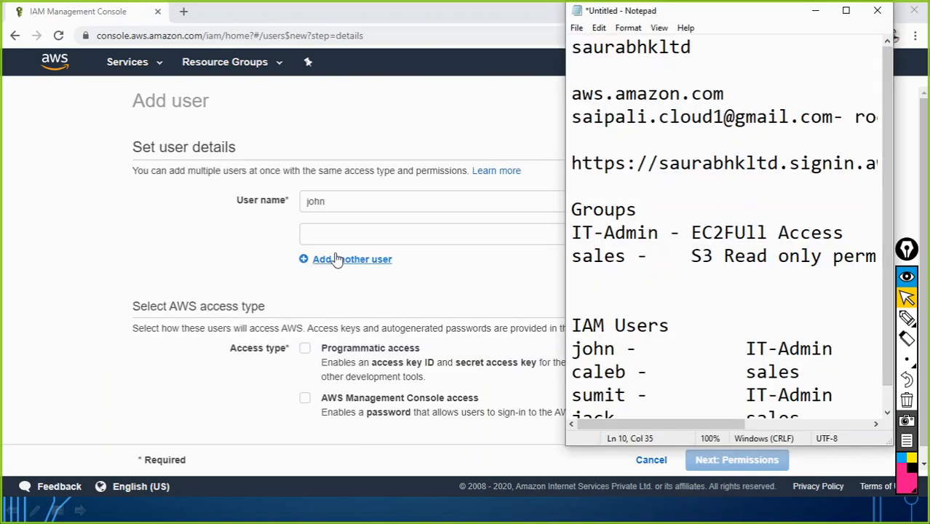
{"action": "left_click", "coordinate": [251, 244]}
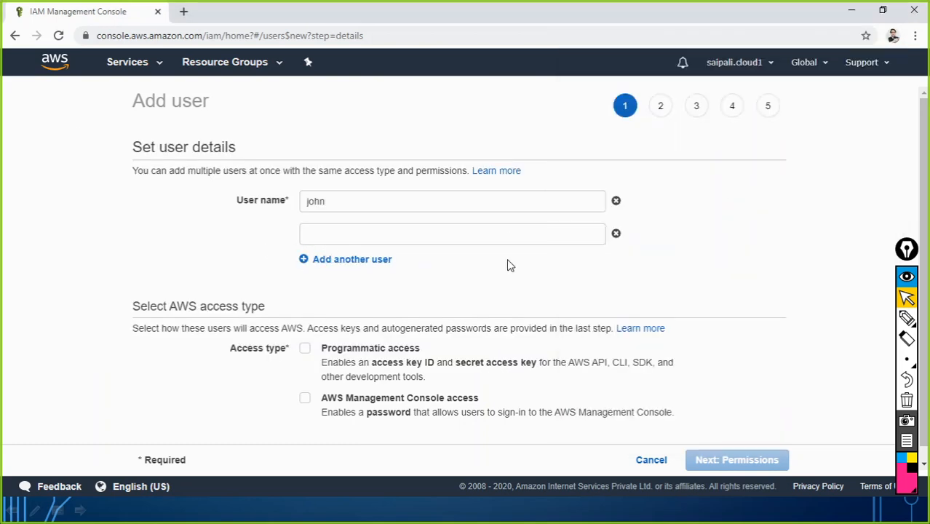
{"action": "left_click", "coordinate": [616, 235]}
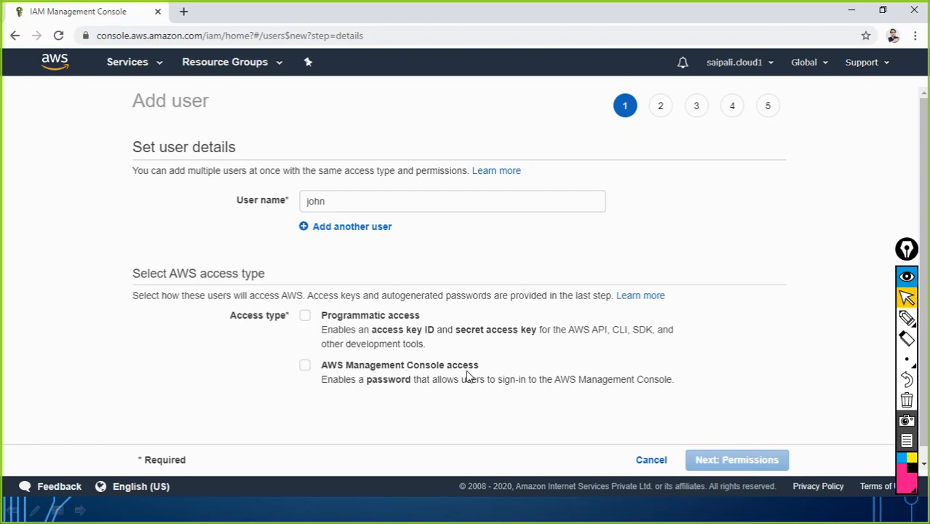
Give john AWS Management Console access with a custom rather than autogenerated password
{"action": "left_click", "coordinate": [304, 369]}
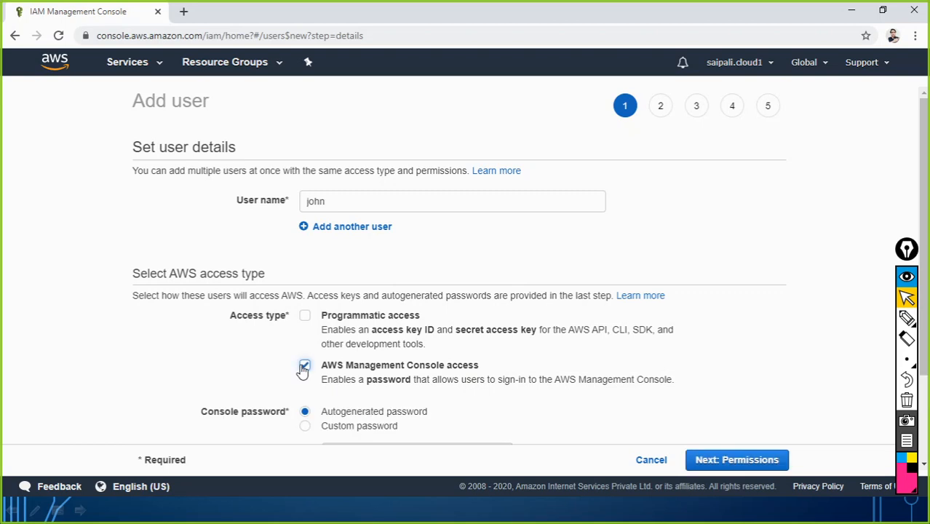
{"action": "scroll", "coordinate": [349, 362], "scroll_direction": "down", "scroll_amount": 2}
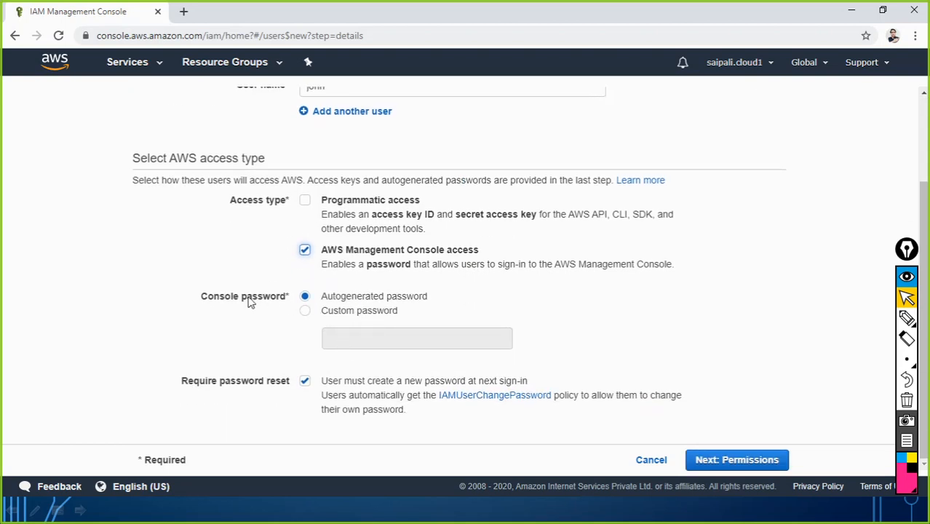
{"action": "scroll", "coordinate": [322, 146], "scroll_direction": "up", "scroll_amount": 2}
{"action": "double_click", "coordinate": [330, 201]}
{"action": "scroll", "coordinate": [342, 231], "scroll_direction": "down", "scroll_amount": 2}
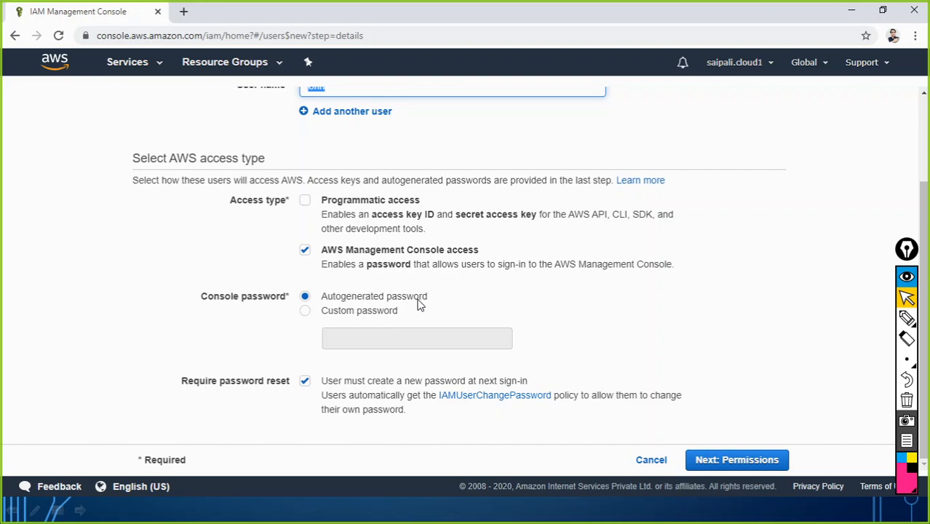
{"action": "left_click", "coordinate": [369, 316]}
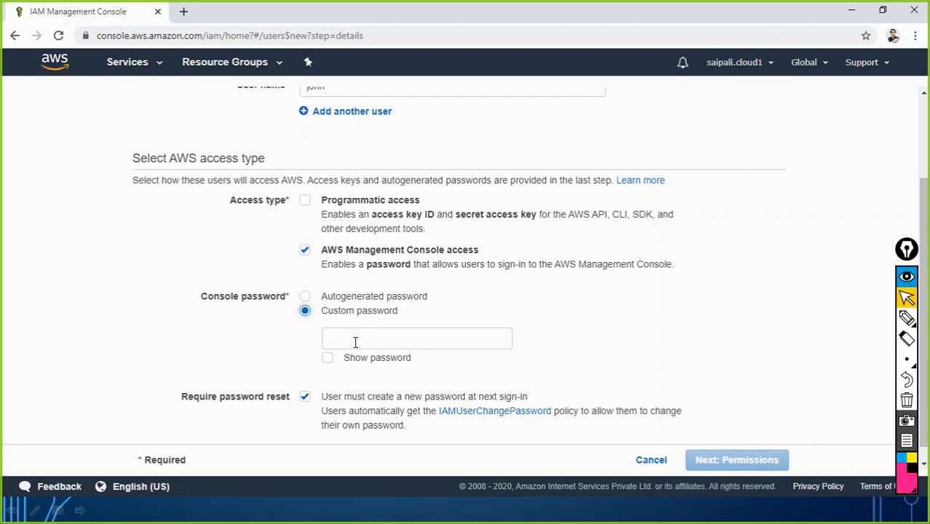
Enter john's console password, untick 'Require password reset', and continue to Permissions
{"action": "left_click", "coordinate": [355, 340]}
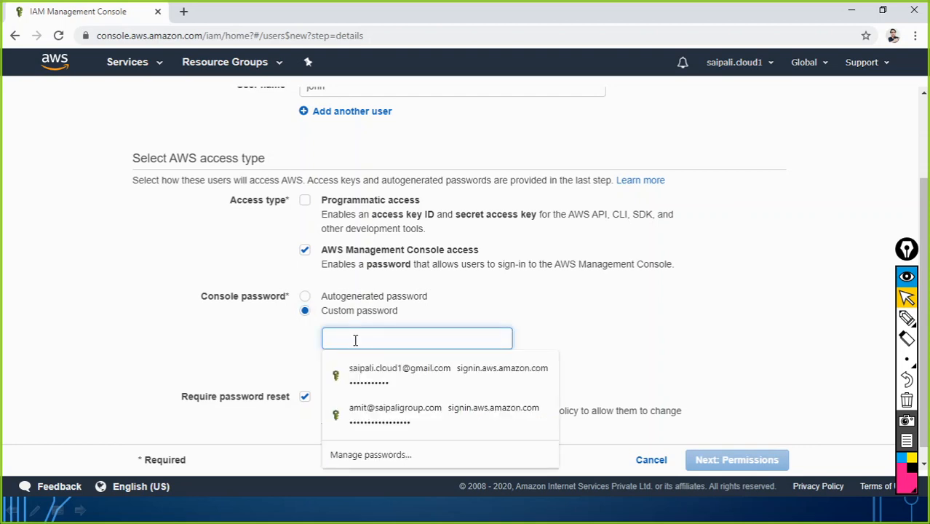
{"action": "type", "text": "a"}
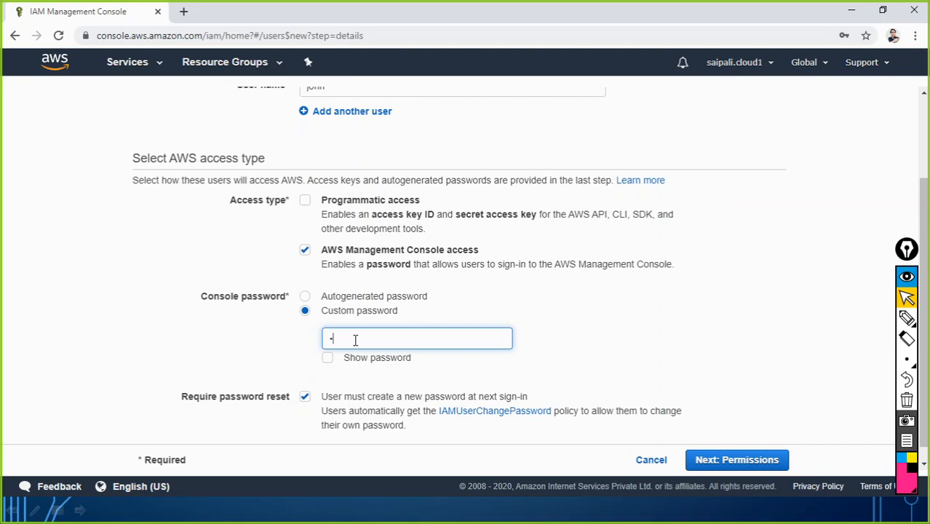
{"action": "type", "text": "•••••••"}
{"action": "scroll", "coordinate": [328, 382], "scroll_direction": "down", "scroll_amount": 1}
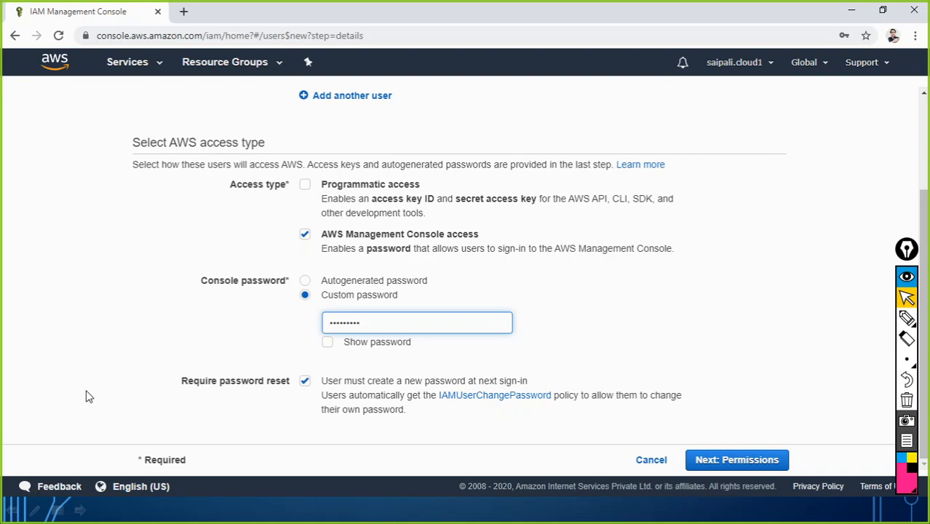
{"action": "scroll", "coordinate": [129, 318], "scroll_direction": "up", "scroll_amount": 3}
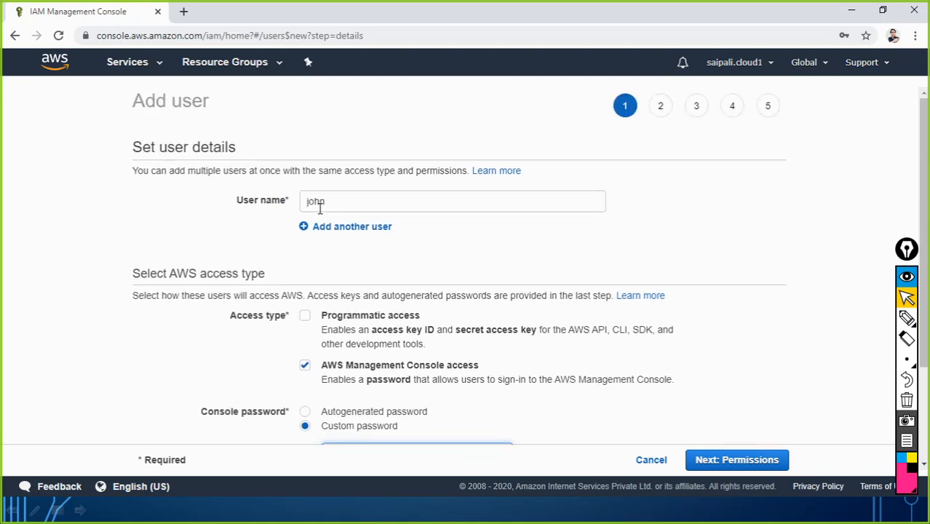
{"action": "scroll", "coordinate": [334, 240], "scroll_direction": "down", "scroll_amount": 3}
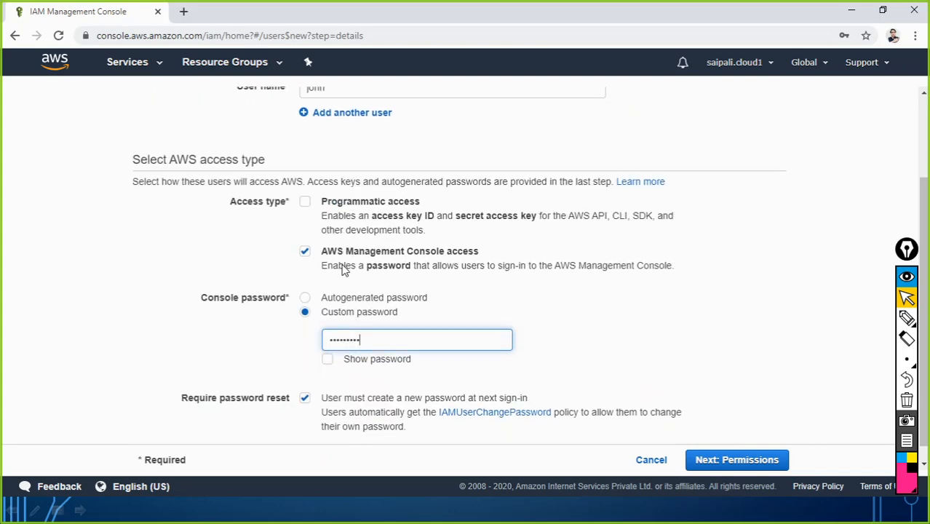
{"action": "scroll", "coordinate": [336, 248], "scroll_direction": "up", "scroll_amount": 3}
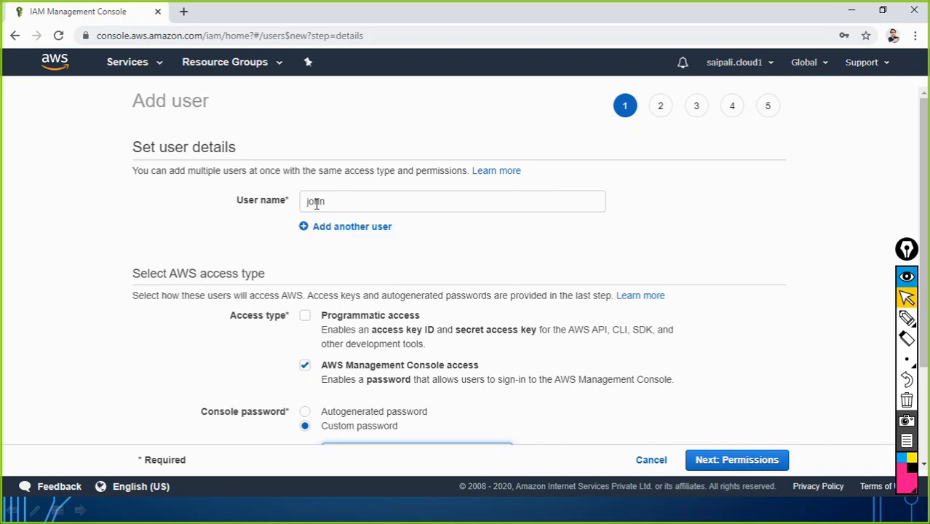
{"action": "scroll", "coordinate": [338, 201], "scroll_direction": "down", "scroll_amount": 3}
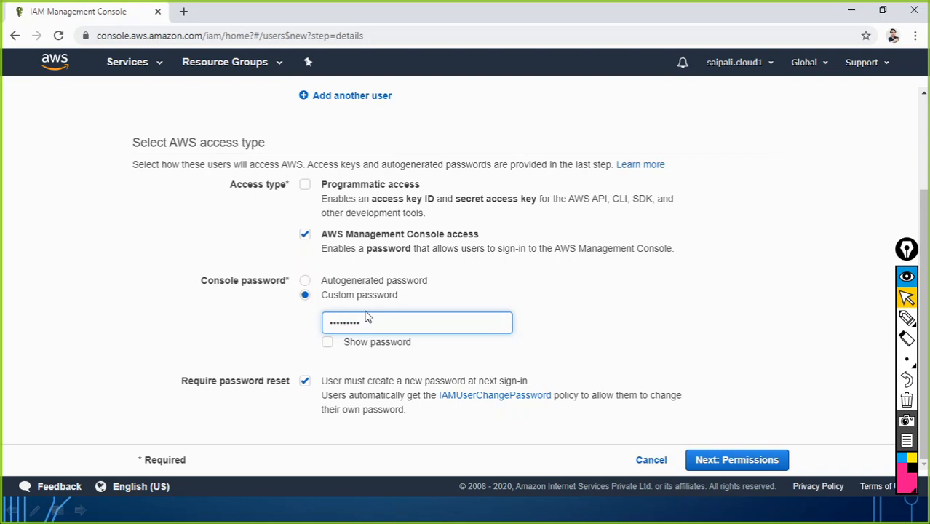
{"action": "left_click", "coordinate": [305, 381]}
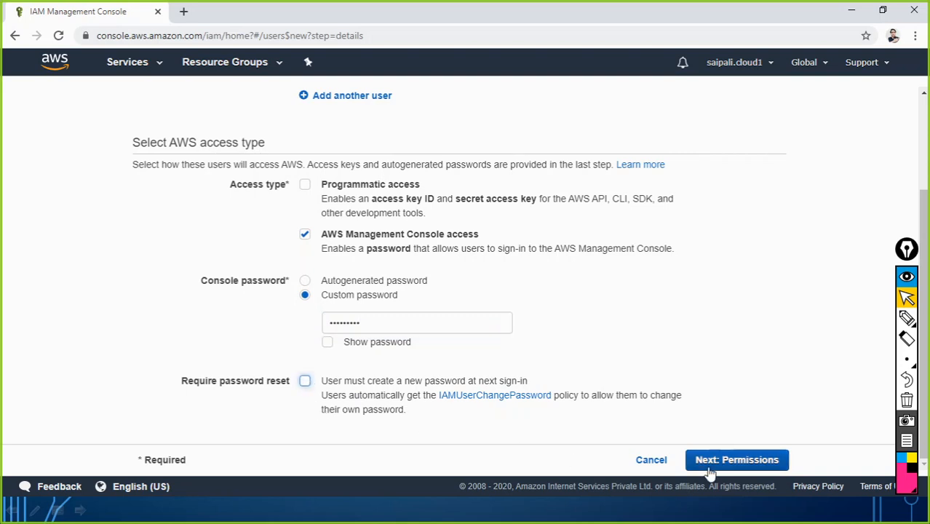
{"action": "left_click", "coordinate": [735, 460]}
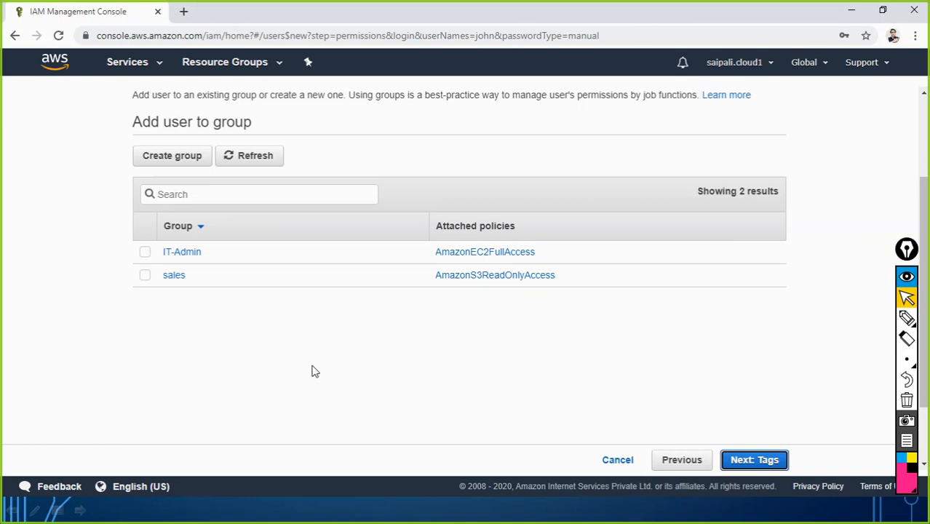
Tick the IT-Admin group for john and go on to the tags step
{"action": "scroll", "coordinate": [311, 372], "scroll_direction": "up", "scroll_amount": 3}
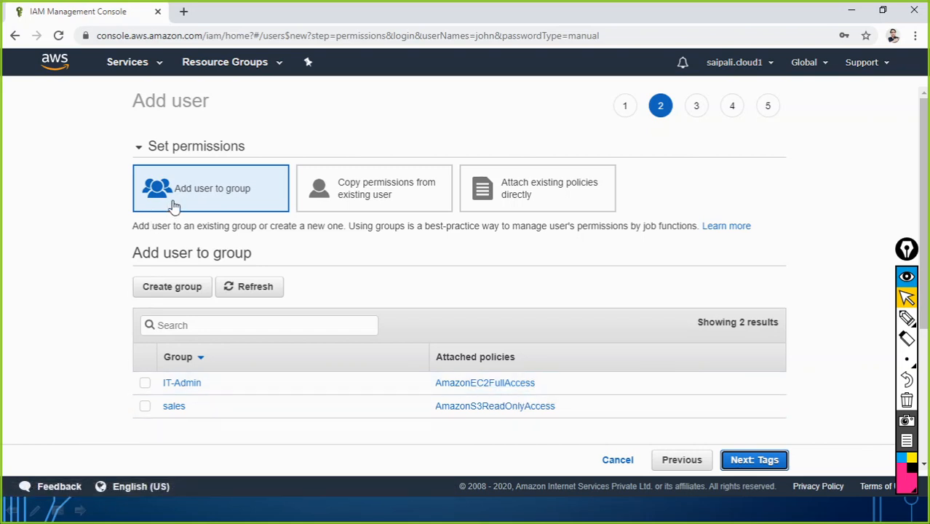
{"action": "left_click", "coordinate": [145, 384]}
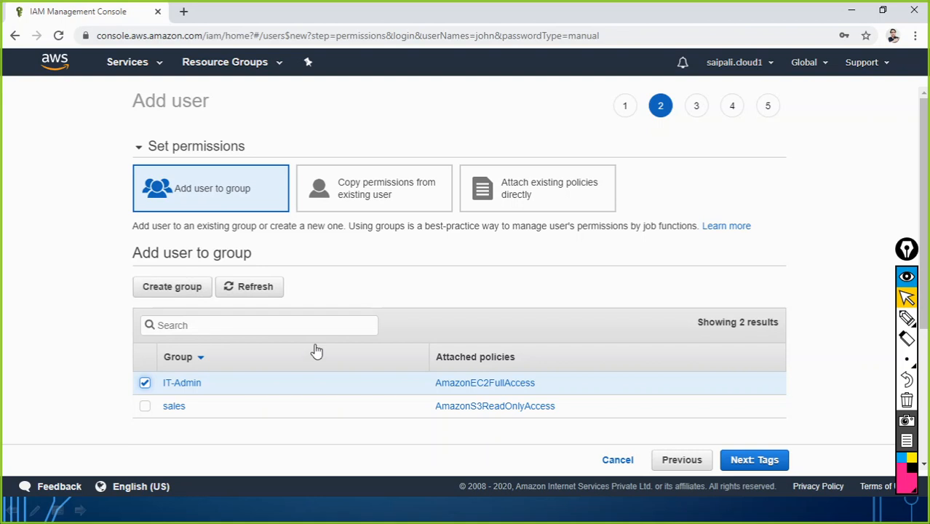
{"action": "scroll", "coordinate": [316, 348], "scroll_direction": "down", "scroll_amount": 2}
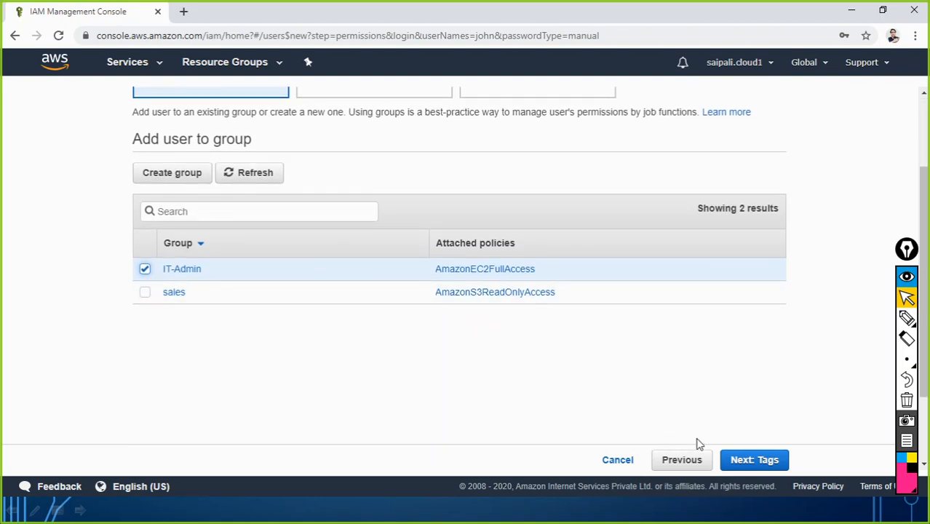
{"action": "left_click", "coordinate": [754, 460]}
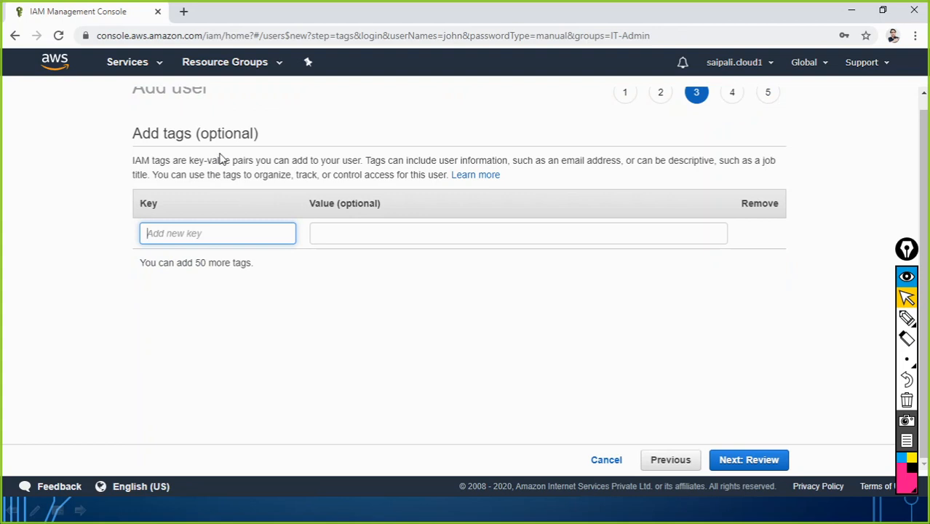
Enter the tag keys EmployeeID and Department, replacing an initial 'empID' entry
{"action": "scroll", "coordinate": [219, 146], "scroll_direction": "up", "scroll_amount": 1}
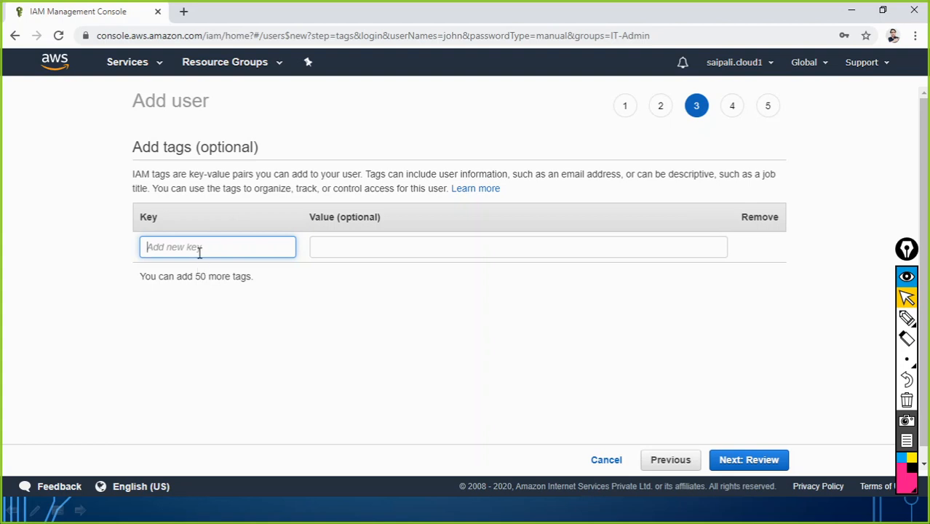
{"action": "type", "text": "em"}
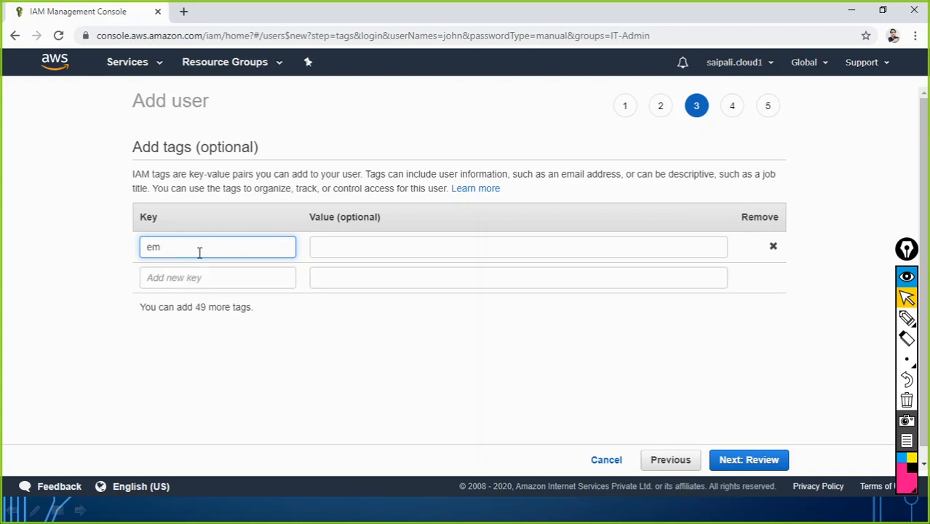
{"action": "type", "text": "p"}
{"action": "type", "text": "ID"}
{"action": "key", "text": "BackSpace"}
{"action": "key", "text": "BackSpace"}
{"action": "key", "text": "BackSpace"}
{"action": "key", "text": "BackSpace"}
{"action": "key", "text": "BackSpace"}
{"action": "type", "text": "EmployeeID"}
{"action": "left_click", "coordinate": [175, 278]}
{"action": "type", "text": "Departm"}
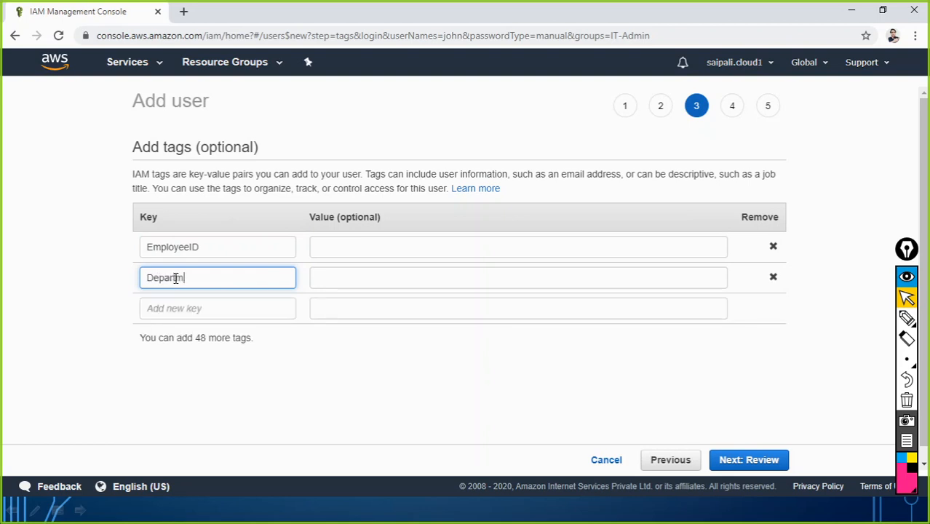
{"action": "type", "text": "nent"}
{"action": "left_click", "coordinate": [187, 312]}
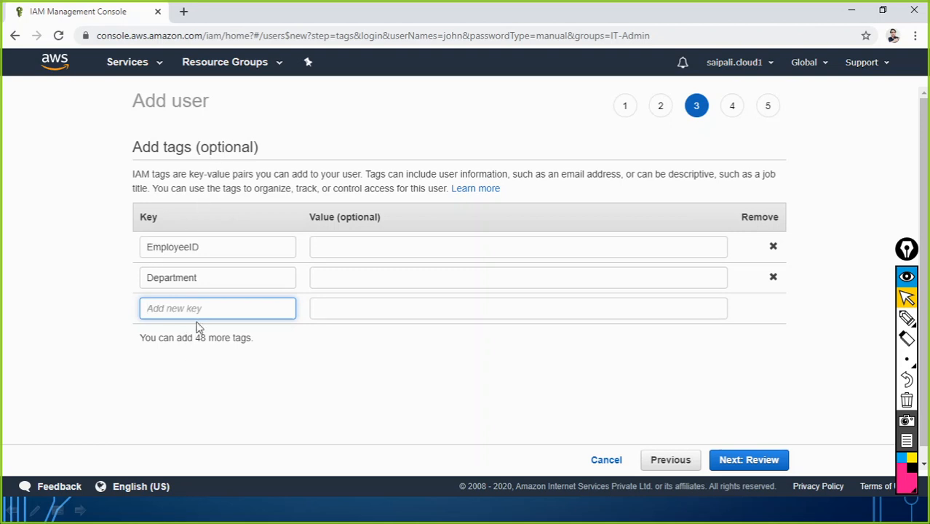
{"action": "left_click", "coordinate": [337, 247]}
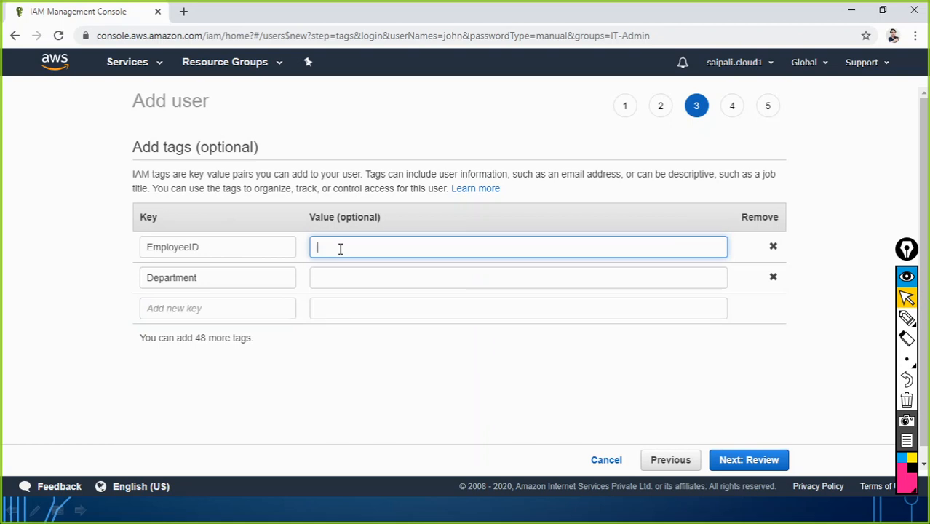
Set tag values EmployeeID 1001 and Department IT, then proceed to Review
{"action": "type", "text": "1001"}
{"action": "left_click", "coordinate": [346, 280]}
{"action": "type", "text": "IT"}
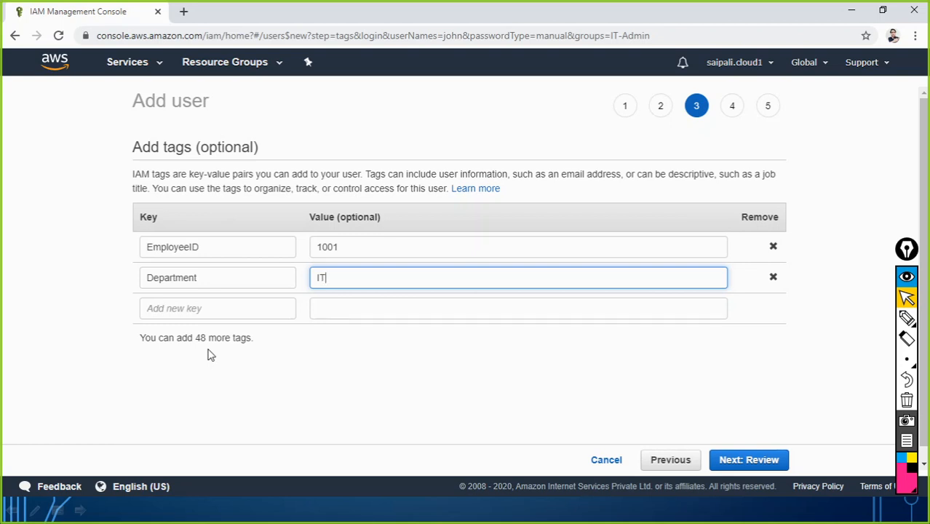
{"action": "left_click", "coordinate": [178, 309]}
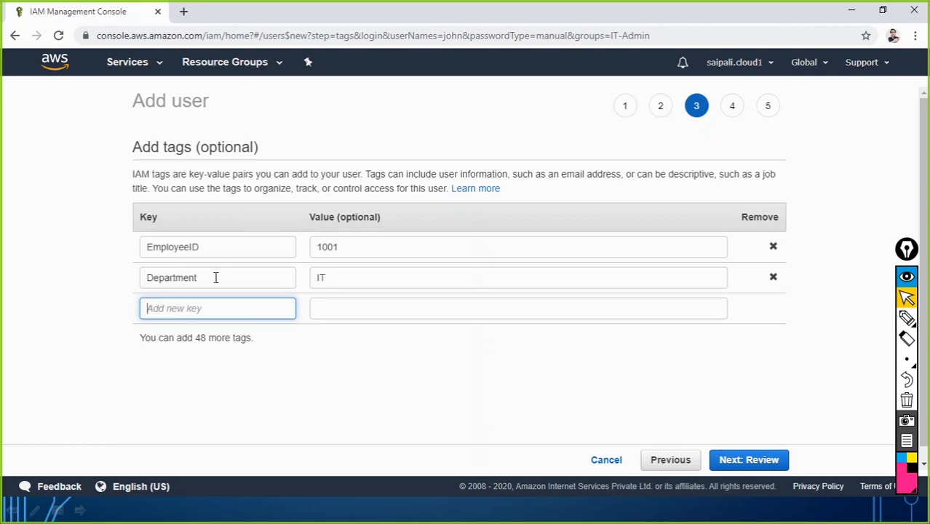
{"action": "left_click", "coordinate": [296, 366]}
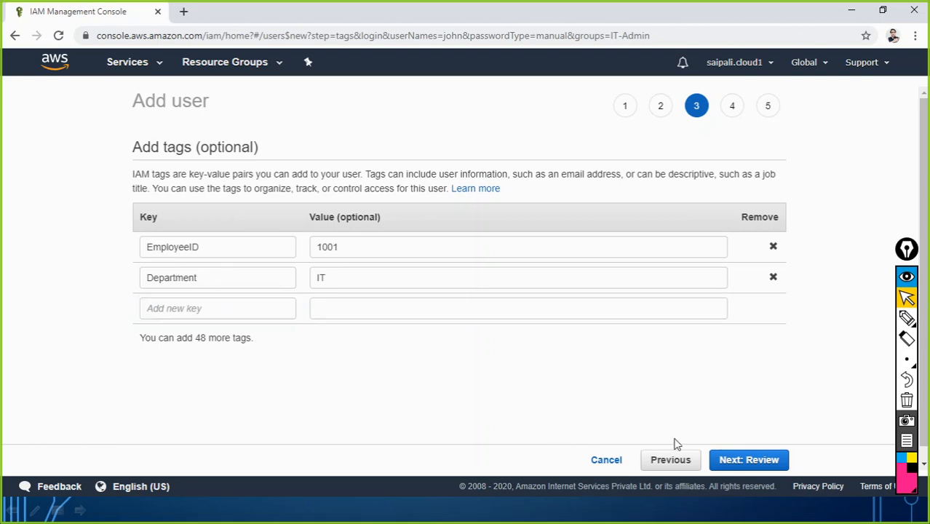
{"action": "left_click", "coordinate": [761, 469]}
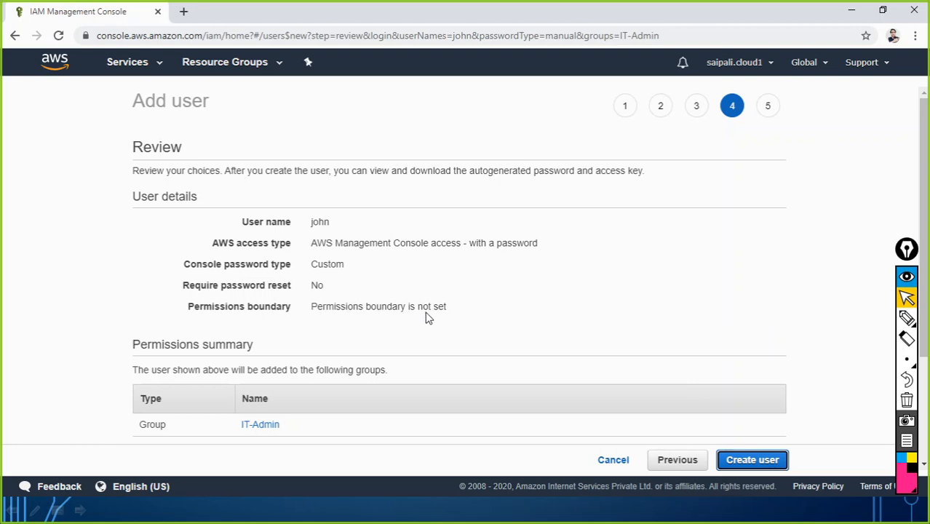
Check the IT-Admin group and both tags on the review page, then create john
{"action": "scroll", "coordinate": [255, 375], "scroll_direction": "down", "scroll_amount": 2}
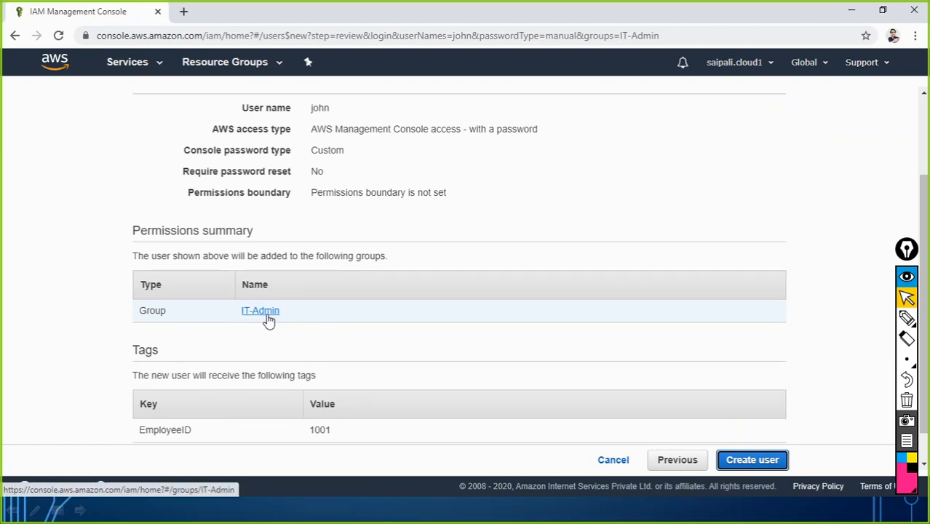
{"action": "scroll", "coordinate": [271, 326], "scroll_direction": "down", "scroll_amount": 1}
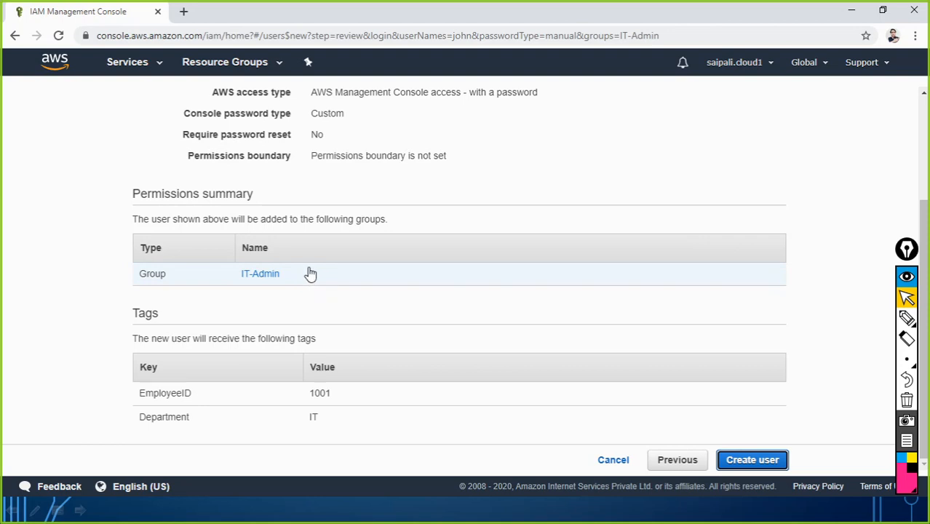
{"action": "left_click", "coordinate": [747, 464]}
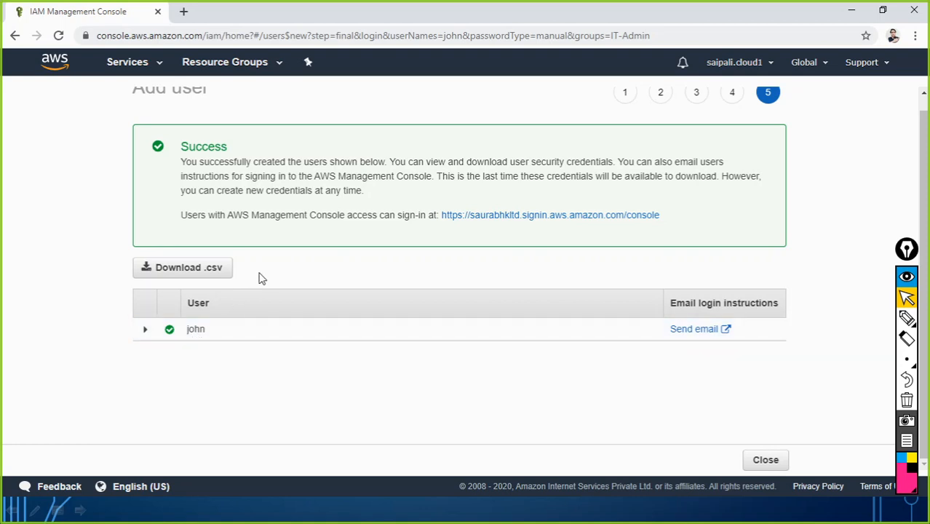
Open a new Chrome incognito window from the browser menu
{"action": "left_click", "coordinate": [915, 36]}
{"action": "left_click", "coordinate": [858, 88]}
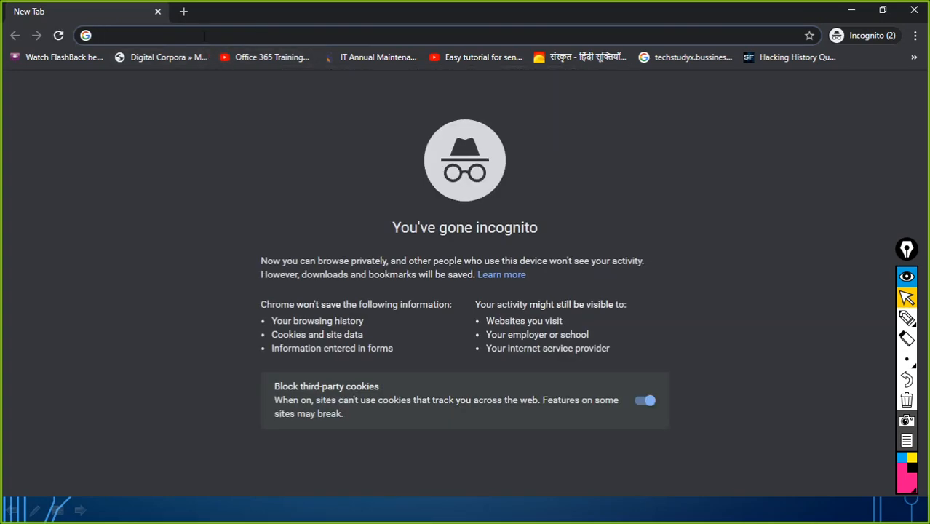
Load the pasted console sign-in URL in the incognito window, then bring Notepad forward
{"action": "type", "text": "https://saurabhkltd.signin.aws.amazon.com/console"}
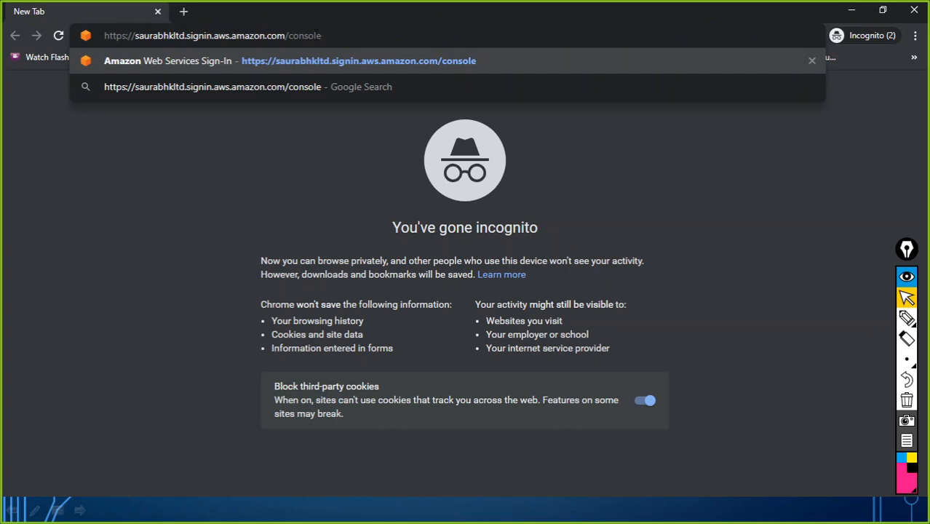
{"action": "key", "text": "Return"}
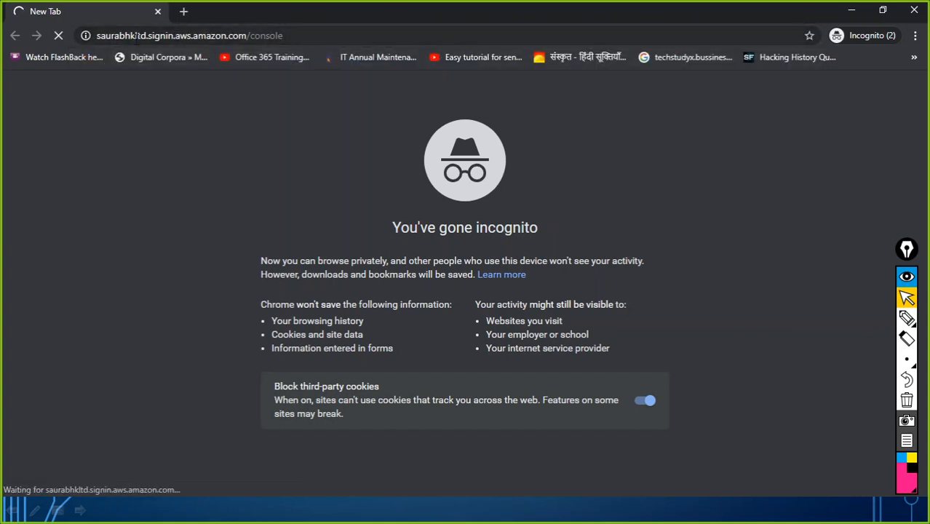
{"action": "key", "text": "alt+Tab"}
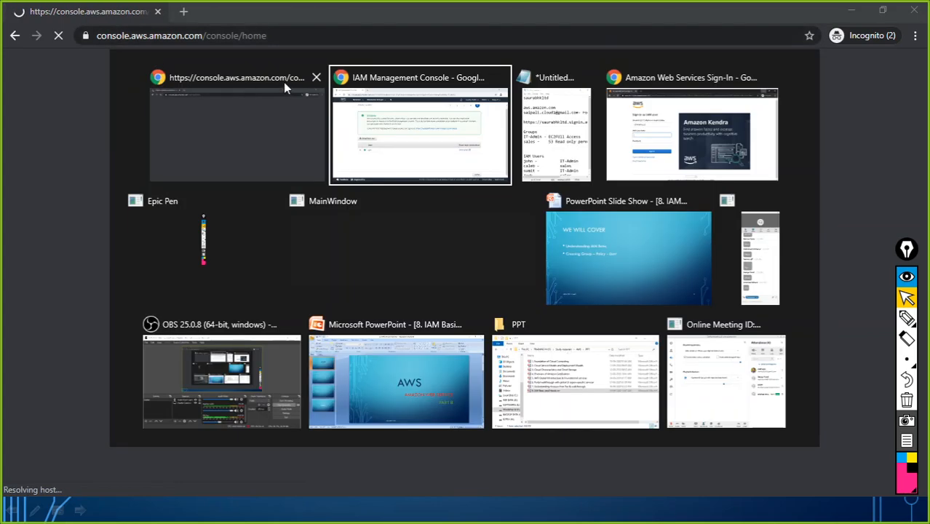
{"action": "left_click", "coordinate": [419, 146]}
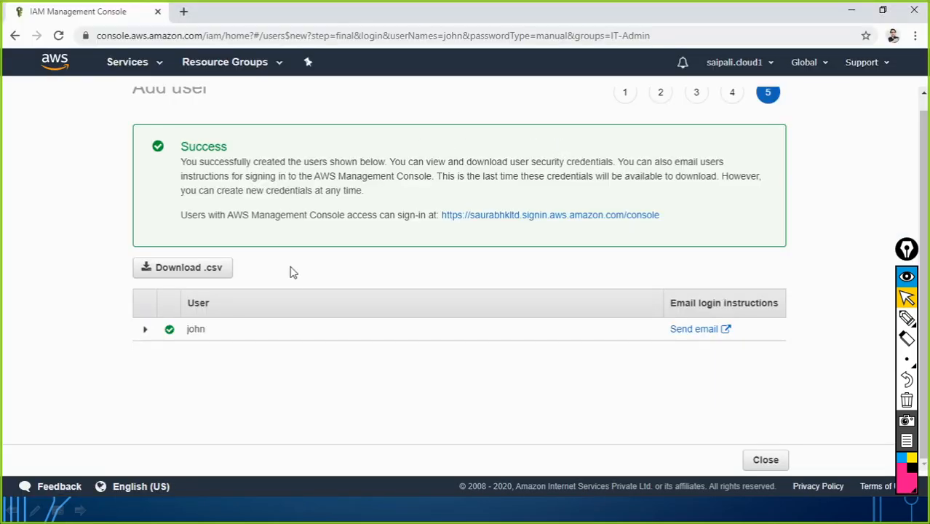
{"action": "key", "text": "alt+Tab"}
{"action": "key", "text": "alt+Tab"}
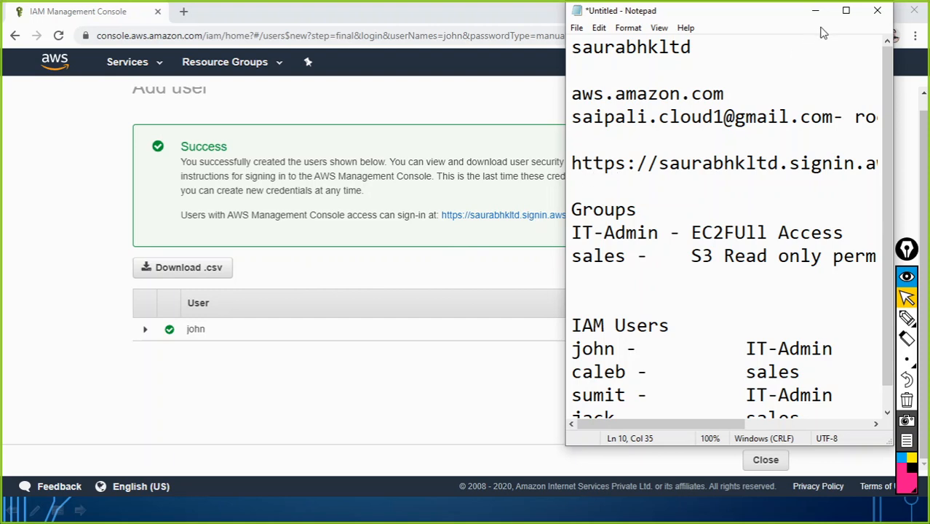
Widen Notepad to show the full sign-in URL line, select it, then minimize Notepad
{"action": "left_click_drag", "start_coordinate": [561, 191], "coordinate": [221, 191]}
{"action": "left_click_drag", "start_coordinate": [766, 166], "coordinate": [228, 166]}
{"action": "key", "text": "ctrl+c"}
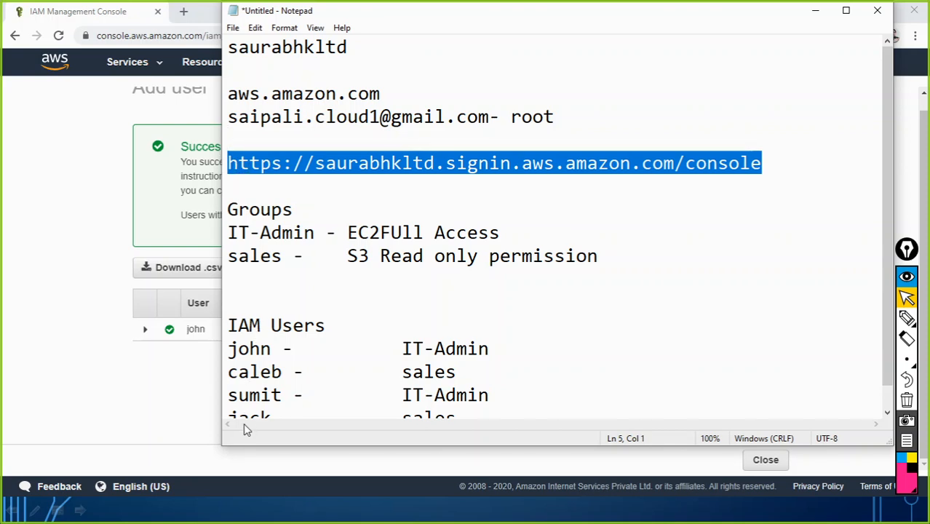
{"action": "left_click", "coordinate": [815, 10]}
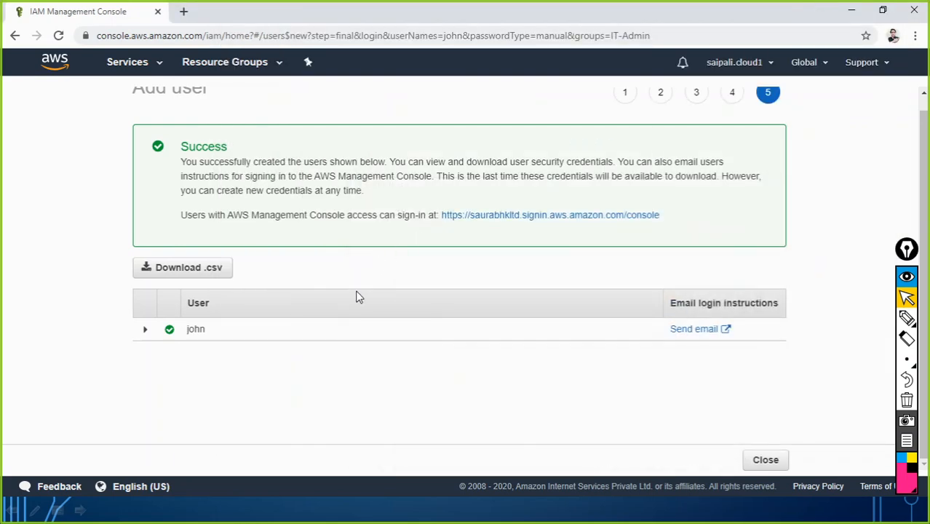
Minimize the old sign-in window and load the sign-in URL in a fresh incognito window
{"action": "key", "text": "alt+Tab"}
{"action": "key", "text": "alt+Tab"}
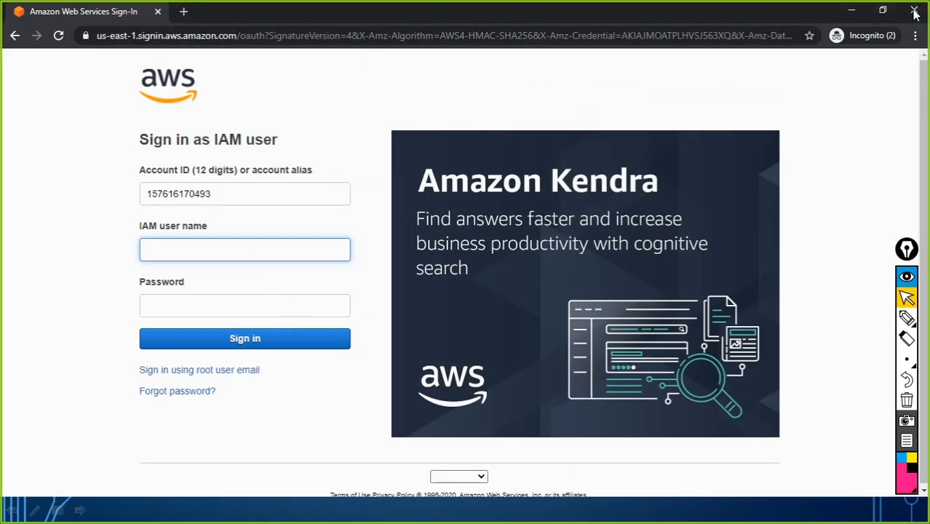
{"action": "left_click", "coordinate": [851, 10]}
{"action": "left_click", "coordinate": [914, 36]}
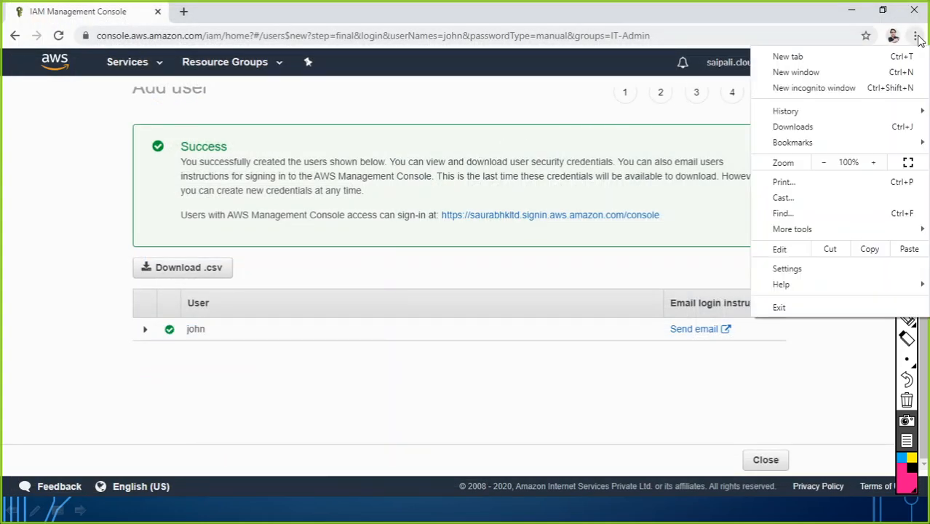
{"action": "left_click", "coordinate": [790, 88]}
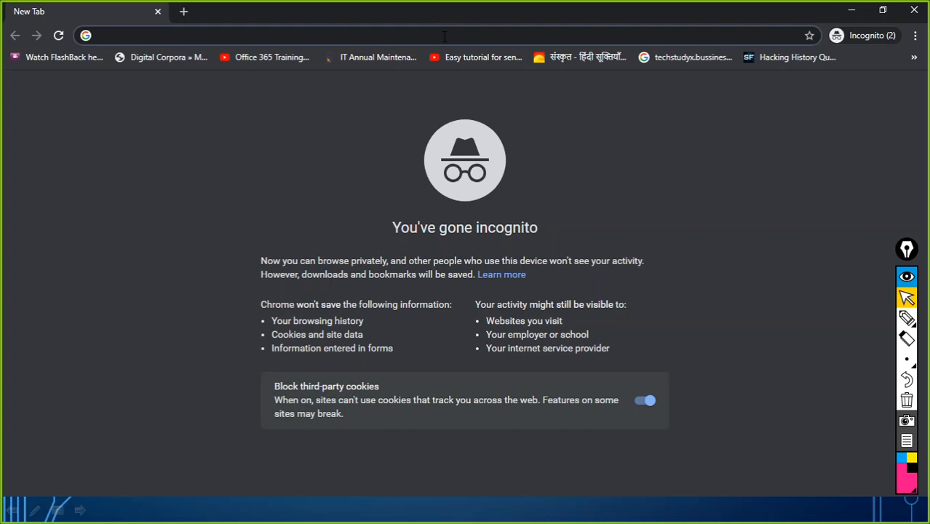
{"action": "key", "text": "ctrl+v"}
{"action": "left_click", "coordinate": [472, 58]}
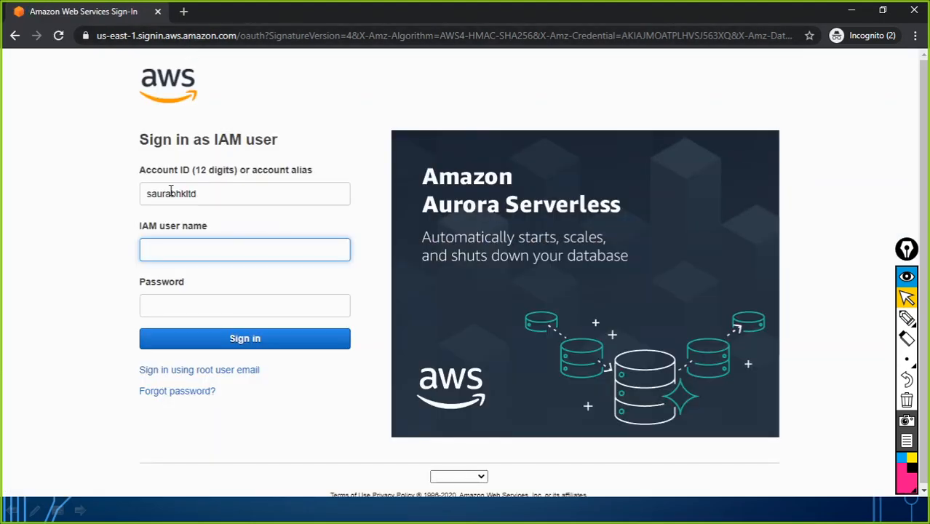
Sign in with the account alias as the new IAM user, re-entering the password after the error
{"action": "left_click_drag", "start_coordinate": [207, 195], "coordinate": [130, 194]}
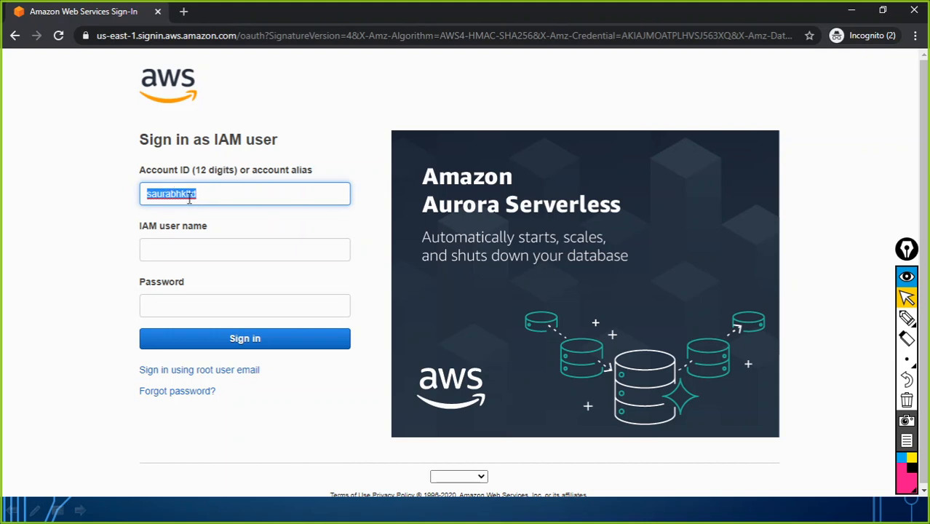
{"action": "left_click", "coordinate": [171, 249]}
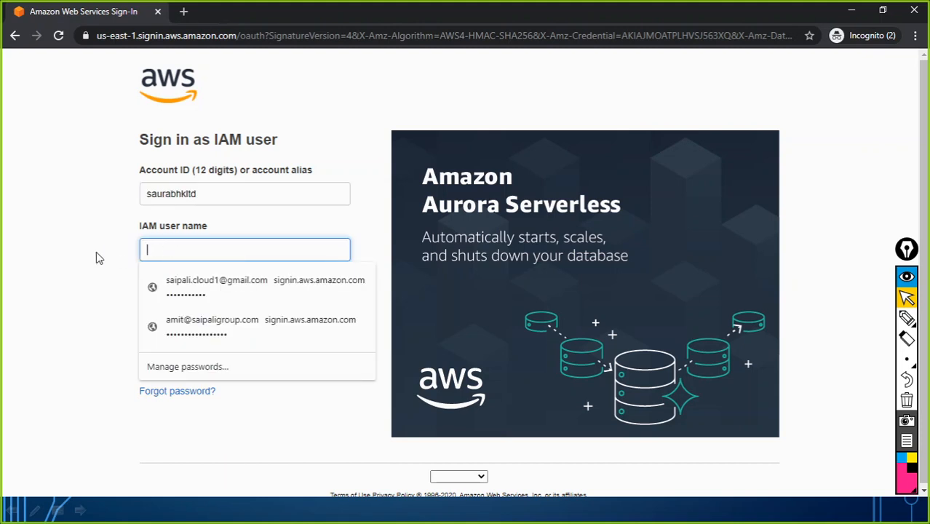
{"action": "type", "text": "john"}
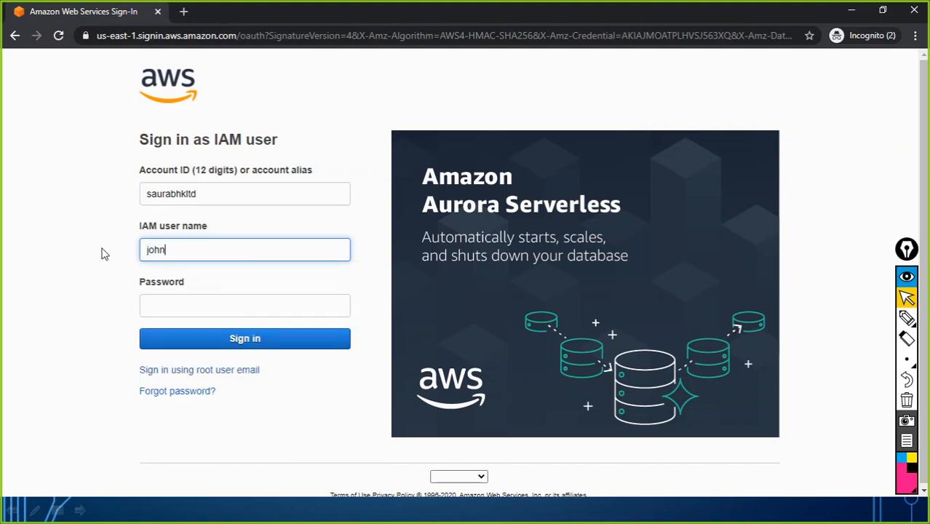
{"action": "left_click", "coordinate": [168, 311]}
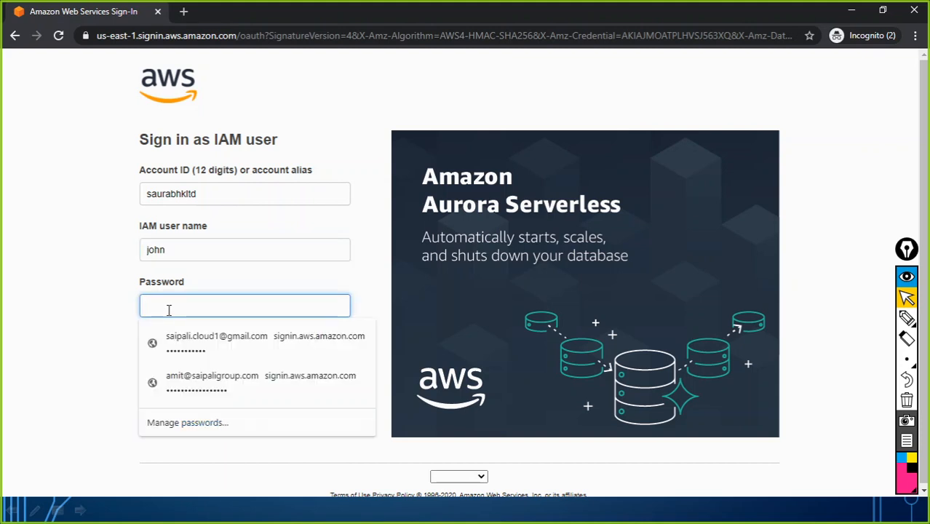
{"action": "type", "text": "••"}
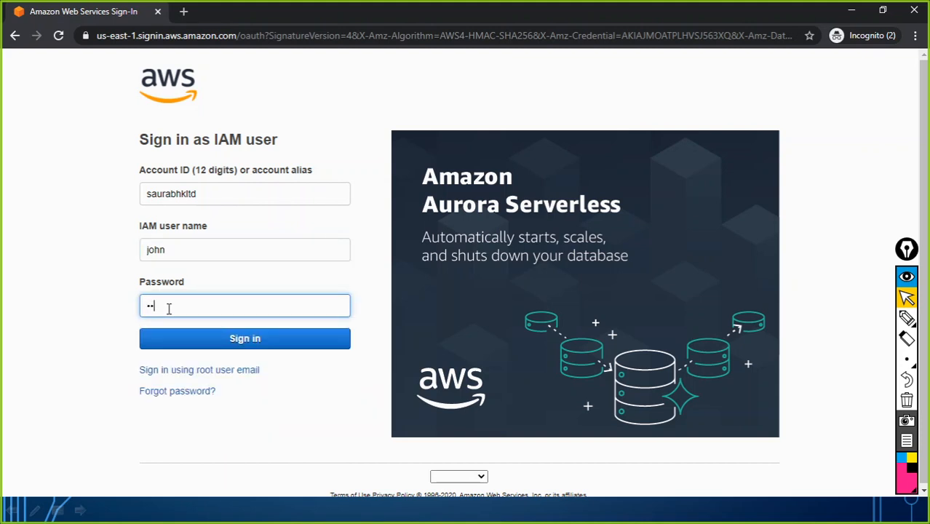
{"action": "type", "text": "•••"}
{"action": "left_click", "coordinate": [255, 340]}
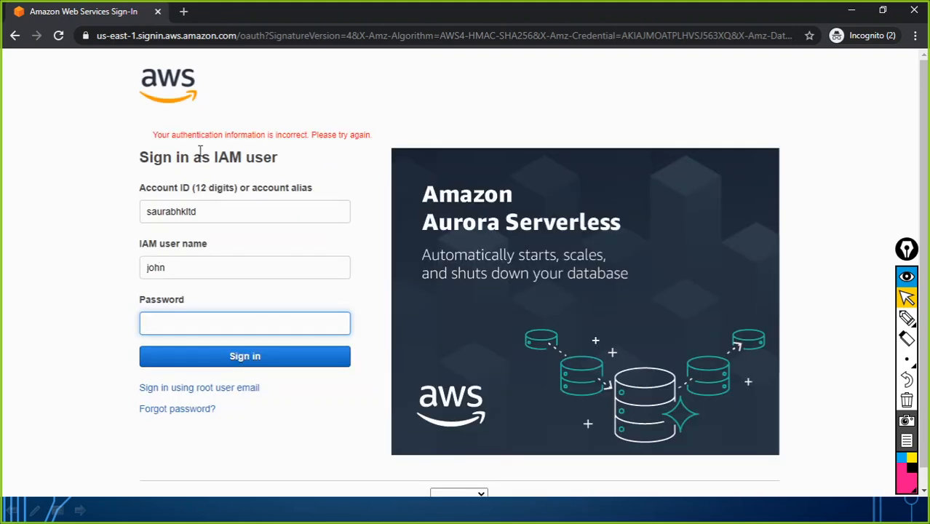
{"action": "left_click", "coordinate": [184, 325]}
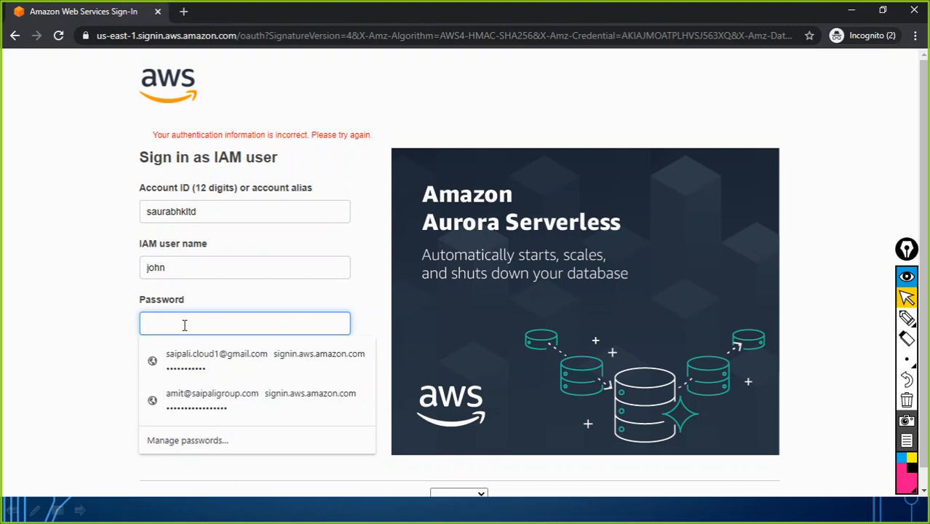
{"action": "type", "text": "•"}
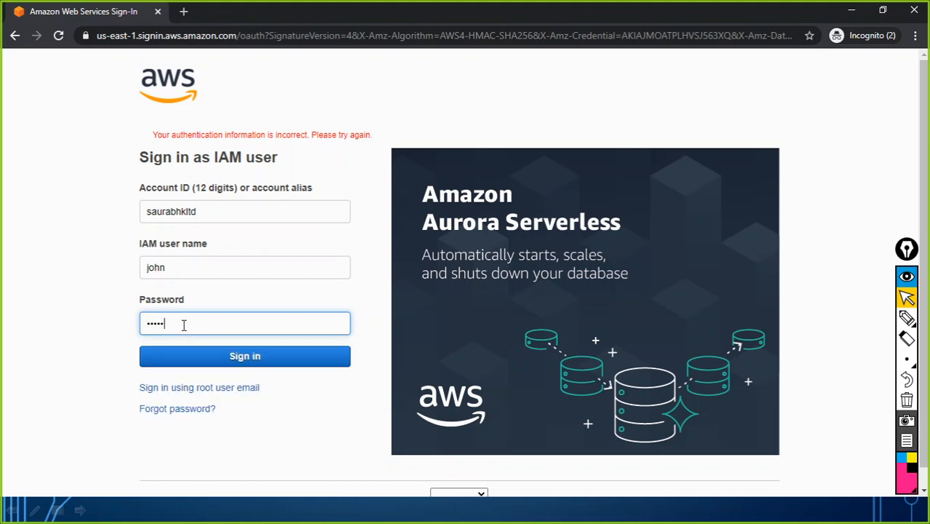
{"action": "left_click", "coordinate": [243, 357]}
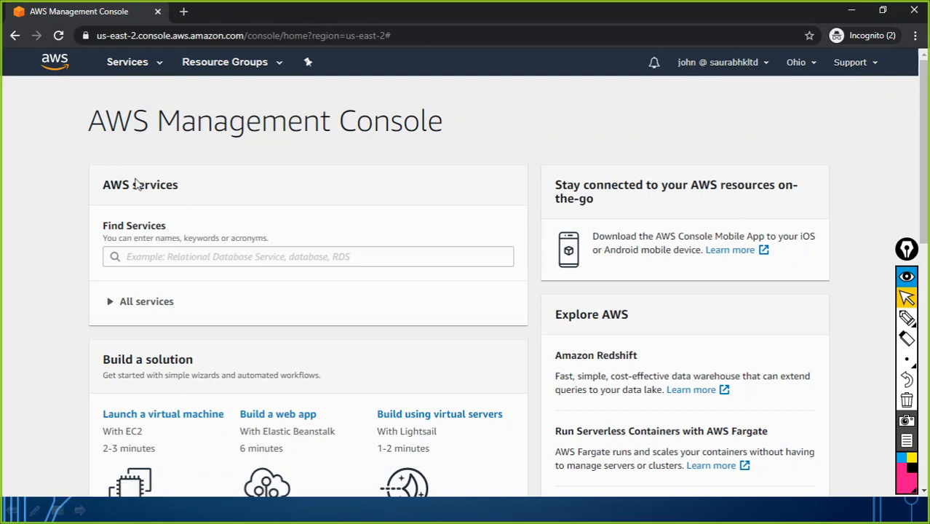
Browse the full AWS services catalogue grouped by category
{"action": "left_click", "coordinate": [142, 67]}
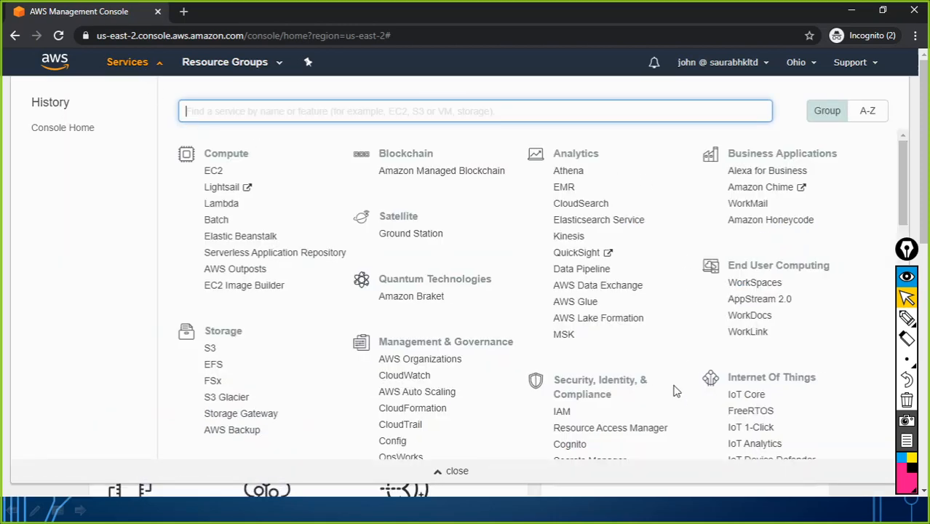
{"action": "scroll", "coordinate": [457, 332], "scroll_direction": "down", "scroll_amount": 1}
{"action": "scroll", "coordinate": [457, 332], "scroll_direction": "down", "scroll_amount": 10}
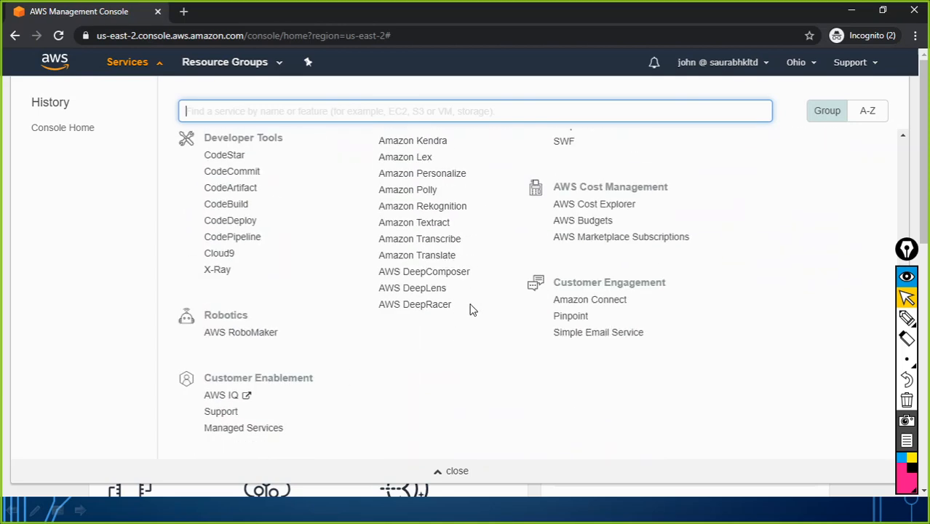
{"action": "scroll", "coordinate": [354, 294], "scroll_direction": "up", "scroll_amount": 5}
{"action": "scroll", "coordinate": [297, 256], "scroll_direction": "up", "scroll_amount": 6}
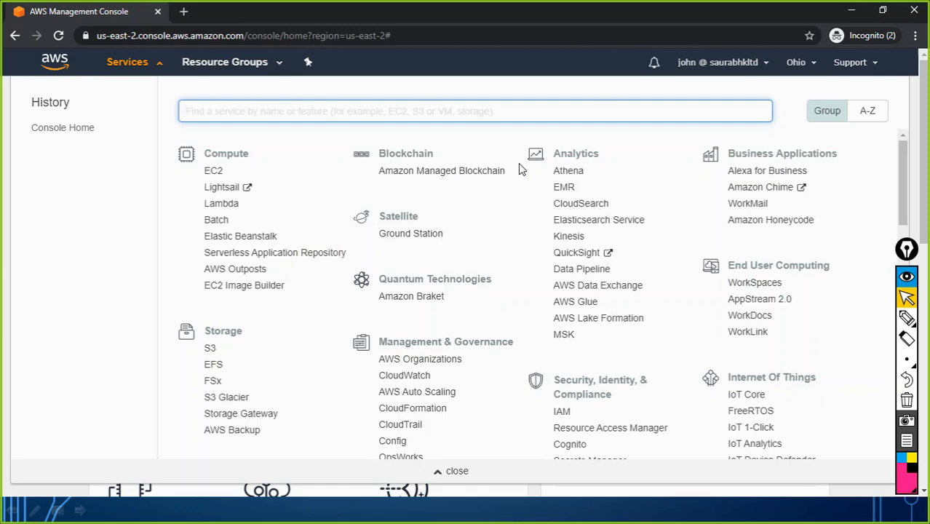
{"action": "key", "text": "alt+Tab"}
{"action": "key", "text": "alt+Tab"}
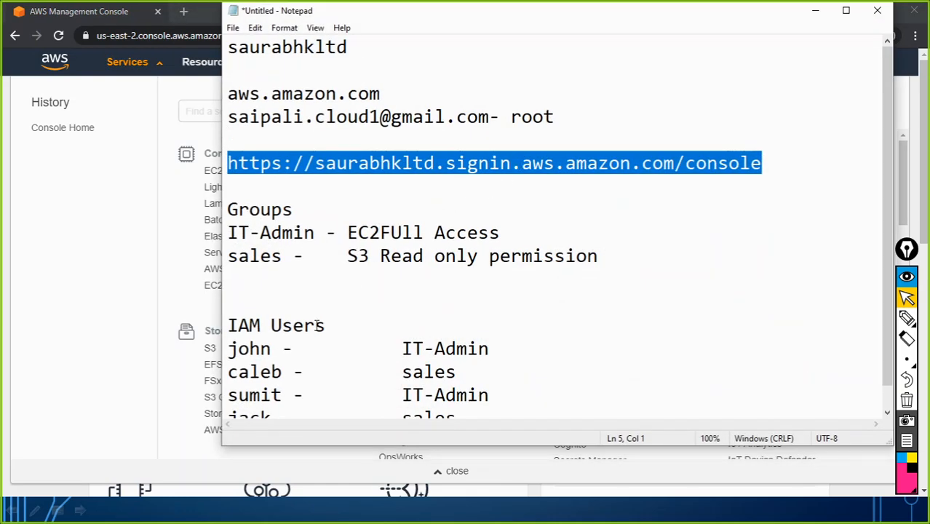
Review the notes: the first user, the IT-Admin group and its EC2 full-access permission
{"action": "left_click_drag", "start_coordinate": [270, 349], "coordinate": [229, 351]}
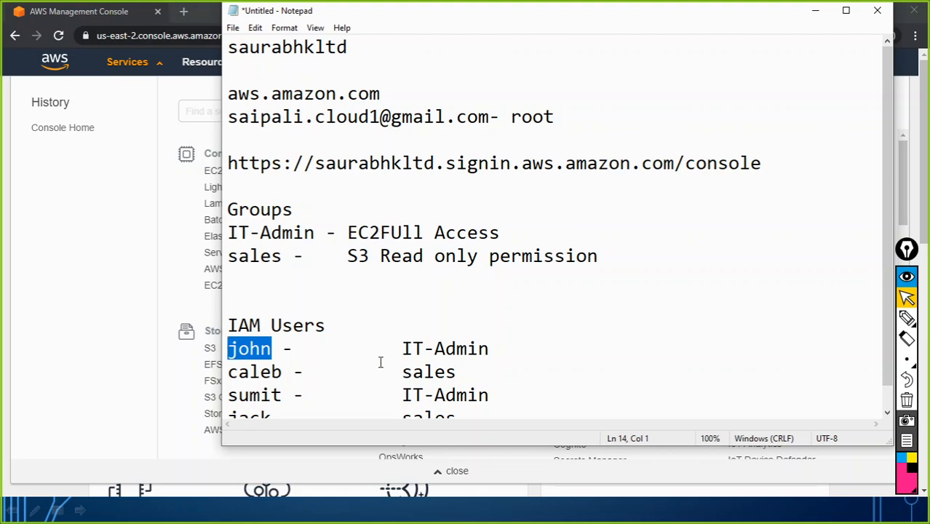
{"action": "left_click_drag", "start_coordinate": [402, 349], "coordinate": [479, 350]}
{"action": "left_click_drag", "start_coordinate": [228, 232], "coordinate": [316, 233]}
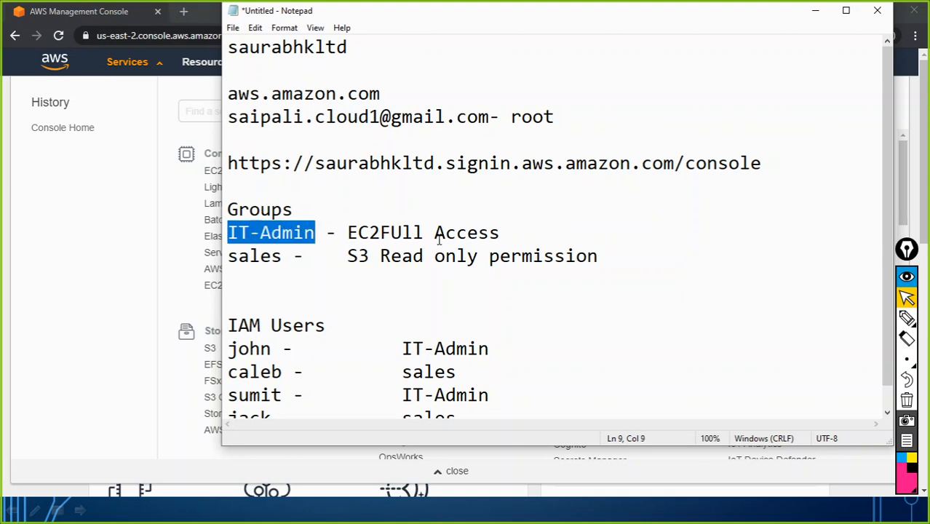
{"action": "left_click_drag", "start_coordinate": [347, 232], "coordinate": [500, 232]}
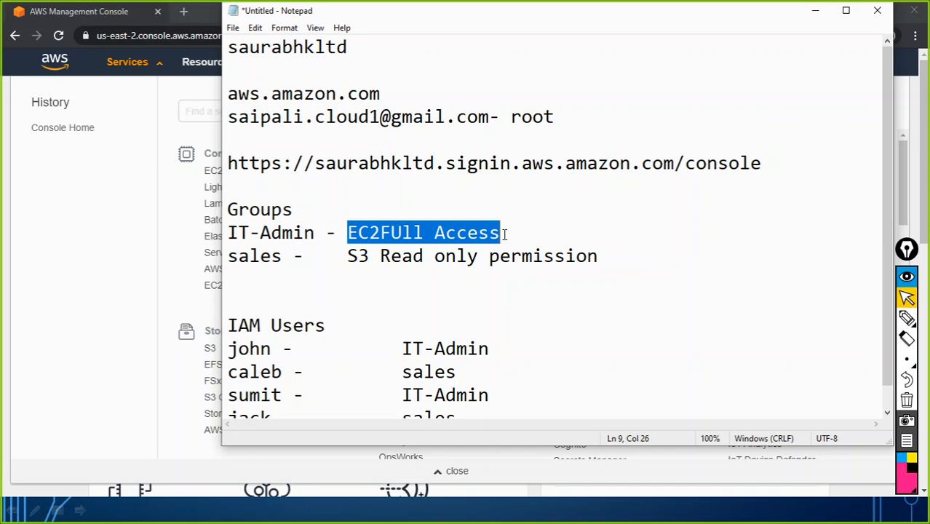
Cycle windows back to the AWS console's services catalogue
{"action": "key", "text": "alt+Tab"}
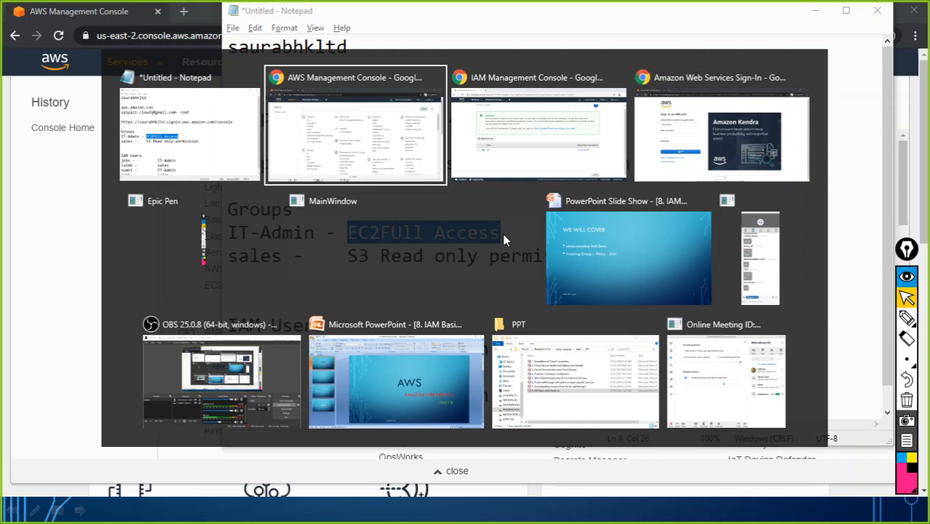
{"action": "key", "text": "Tab"}
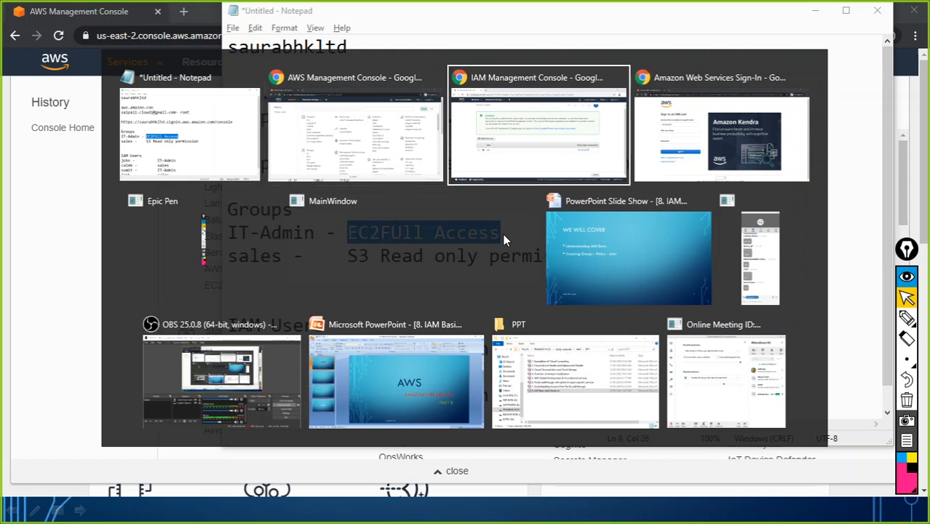
{"action": "key", "text": "Tab"}
{"action": "key", "text": "Tab"}
{"action": "key", "text": "Tab"}
{"action": "key", "text": "Tab"}
{"action": "key", "text": "Tab"}
{"action": "key", "text": "Tab"}
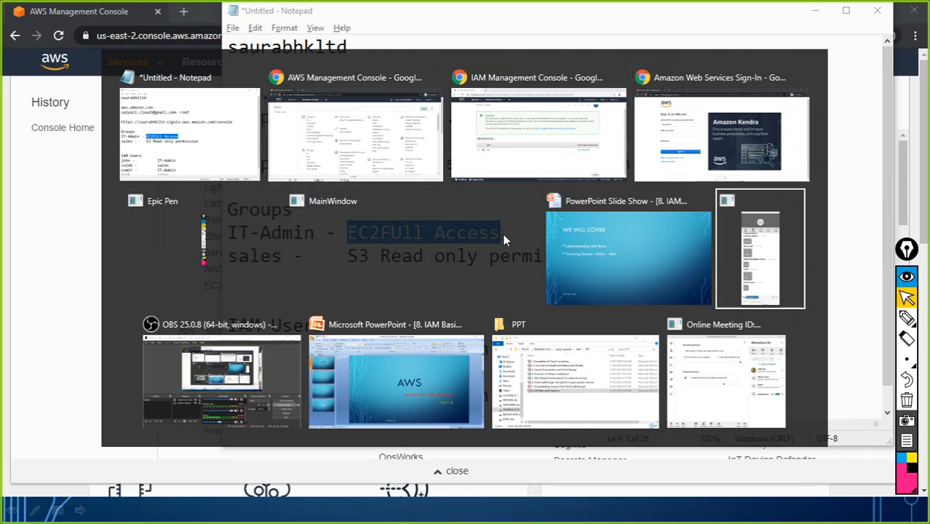
{"action": "key", "text": "Tab"}
{"action": "key", "text": "Tab"}
{"action": "key", "text": "Tab"}
{"action": "key", "text": "Tab"}
{"action": "key", "text": "Tab"}
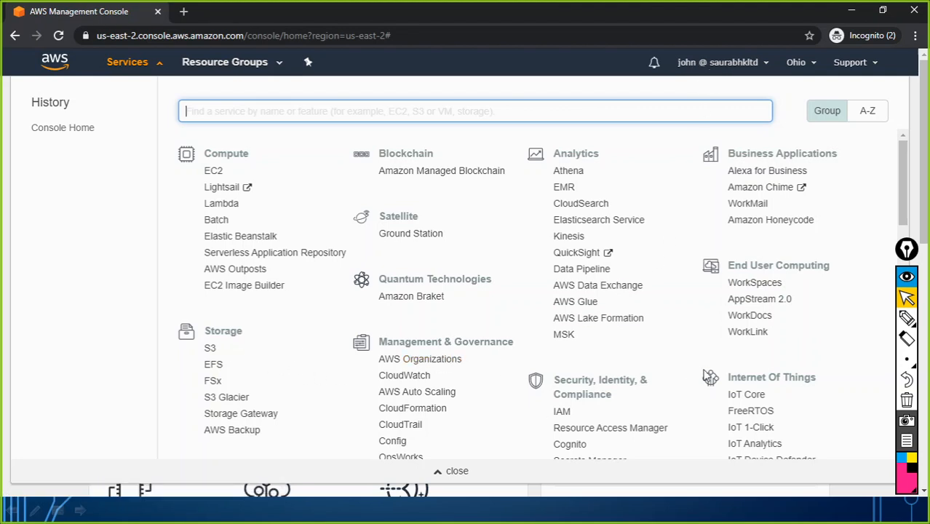
{"action": "scroll", "coordinate": [593, 342], "scroll_direction": "down", "scroll_amount": 2}
Open the IAM dashboard, which shows not-authorized errors, then head to EC2 via Services
{"action": "left_click", "coordinate": [563, 299]}
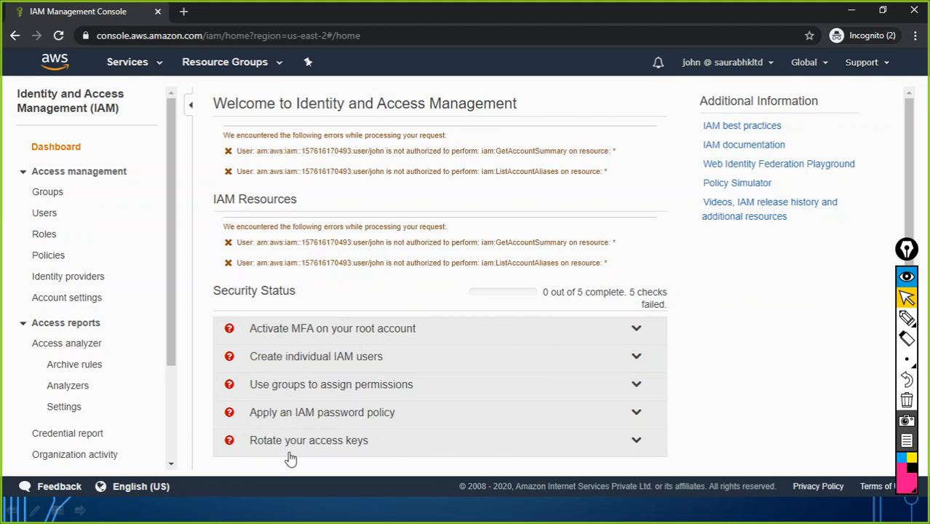
{"action": "left_click", "coordinate": [70, 150]}
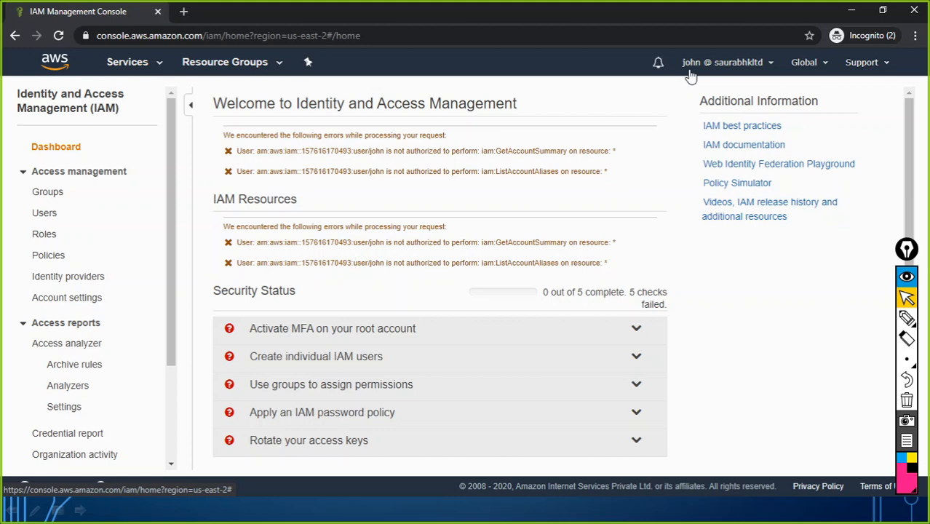
{"action": "left_click", "coordinate": [161, 65]}
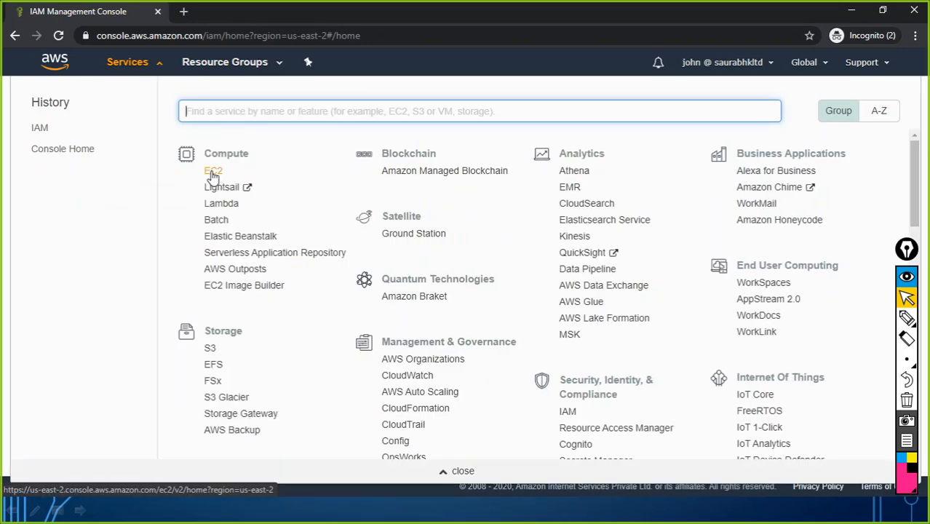
{"action": "left_click", "coordinate": [212, 172]}
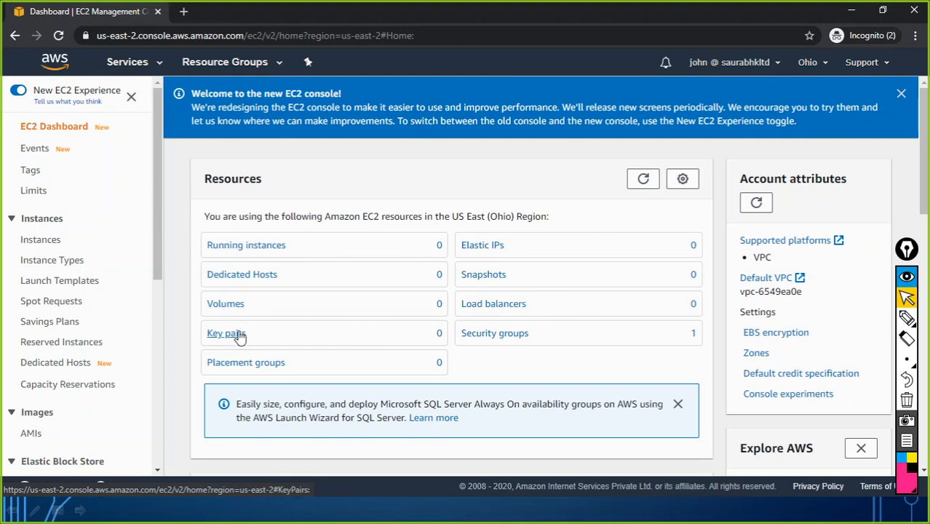
Start a new EC2 instance from the dashboard's Launch instance dropdown
{"action": "scroll", "coordinate": [466, 339], "scroll_direction": "down", "scroll_amount": 5}
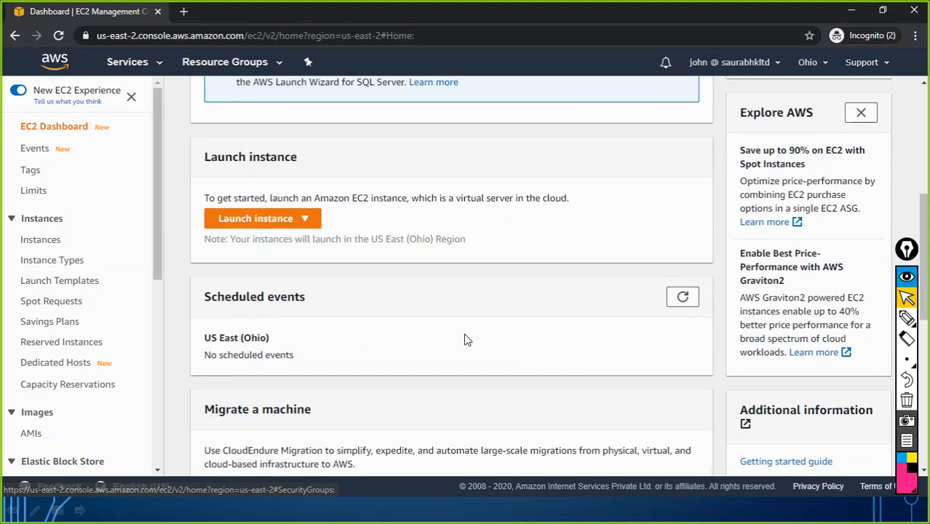
{"action": "left_click", "coordinate": [271, 216]}
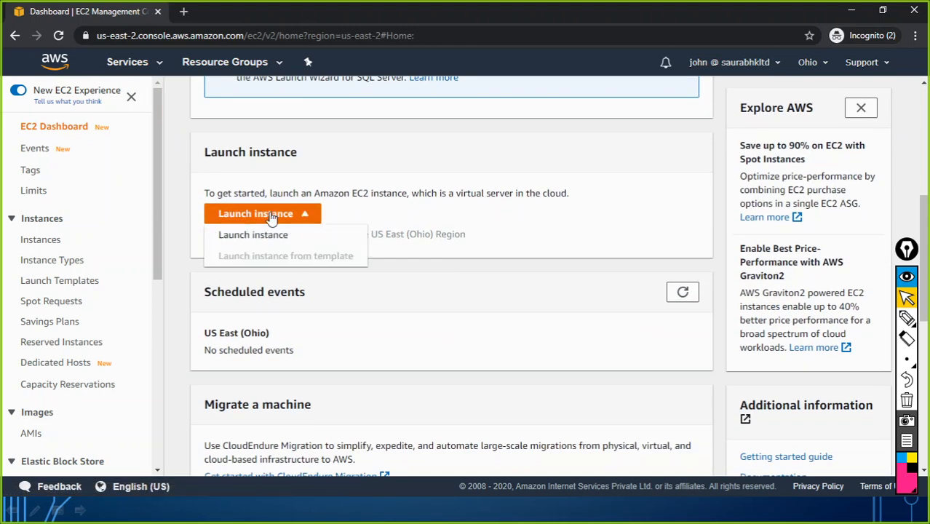
{"action": "left_click", "coordinate": [267, 242]}
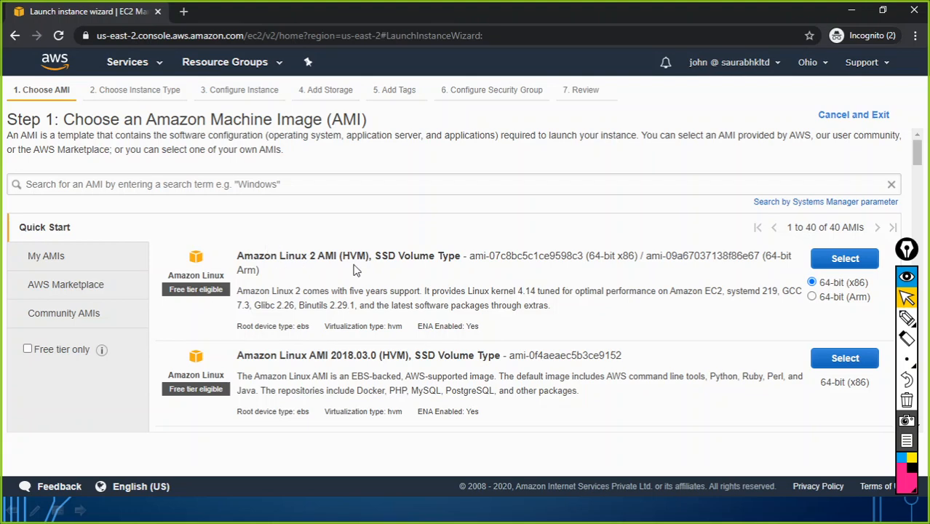
Select the Amazon Linux 2 AMI and continue with t2.micro, leaving the region unchanged
{"action": "left_click", "coordinate": [837, 262]}
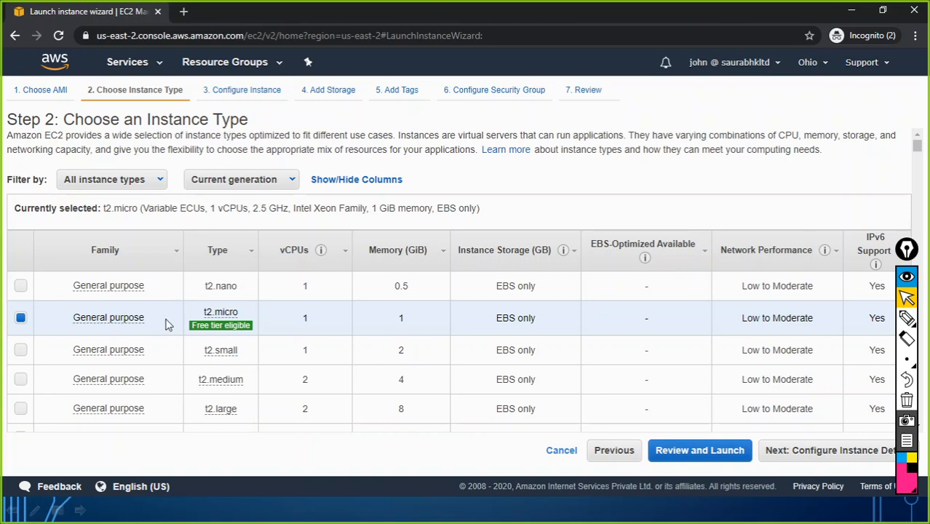
{"action": "left_click", "coordinate": [781, 457]}
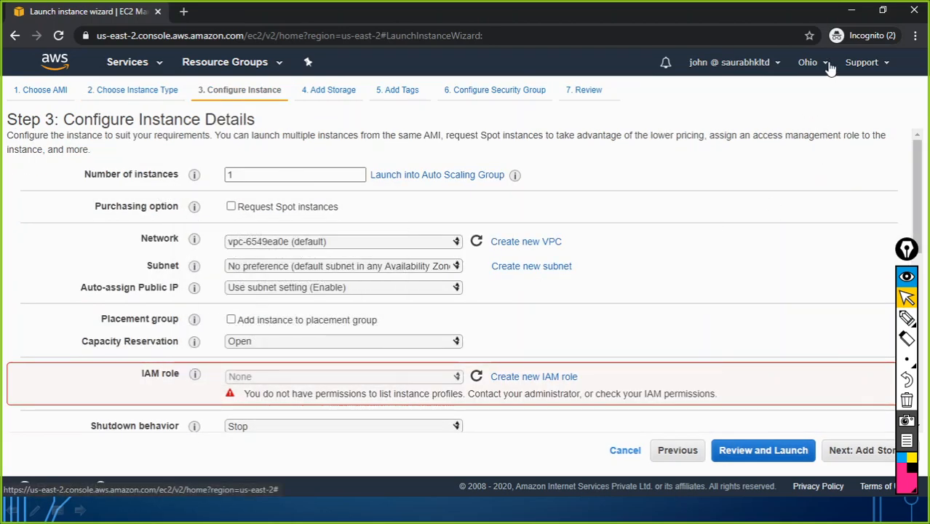
{"action": "left_click", "coordinate": [827, 64]}
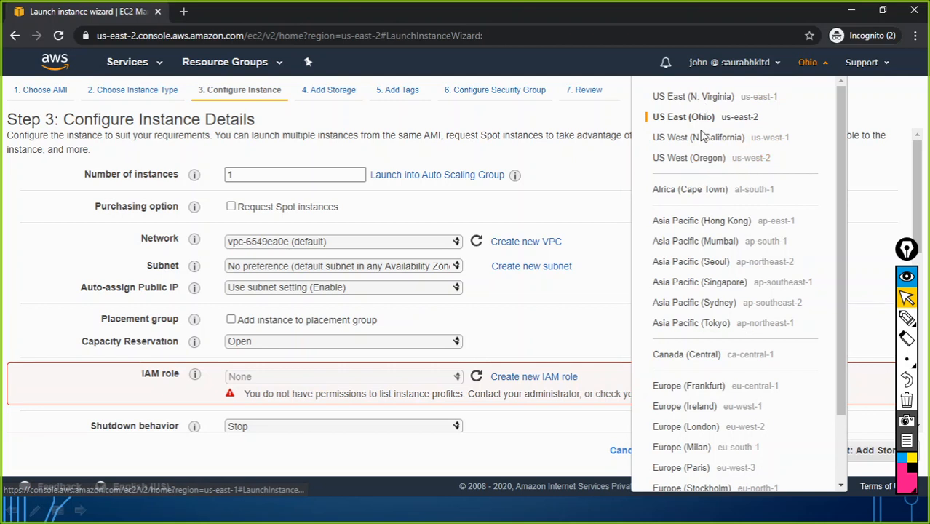
{"action": "left_click", "coordinate": [518, 211]}
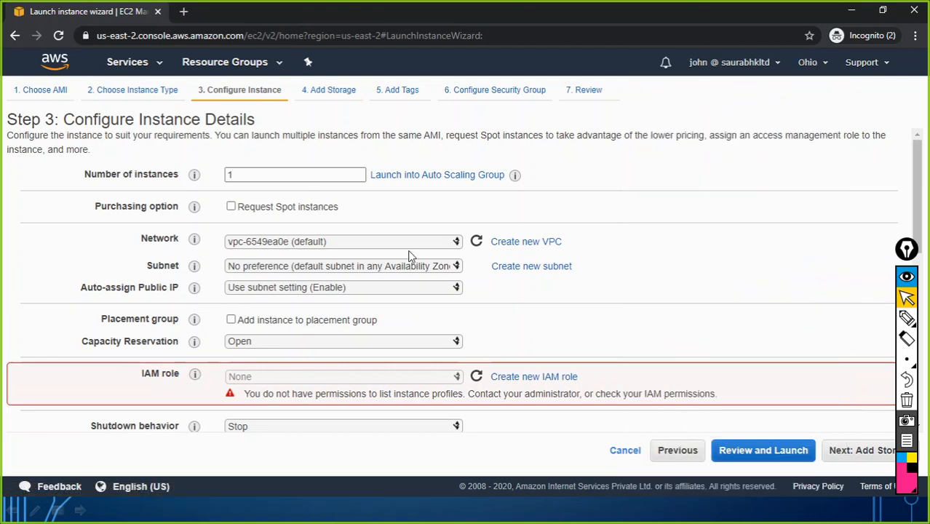
Set the subnet to subnet-6964af02, the us-east-2a default
{"action": "left_click", "coordinate": [446, 266]}
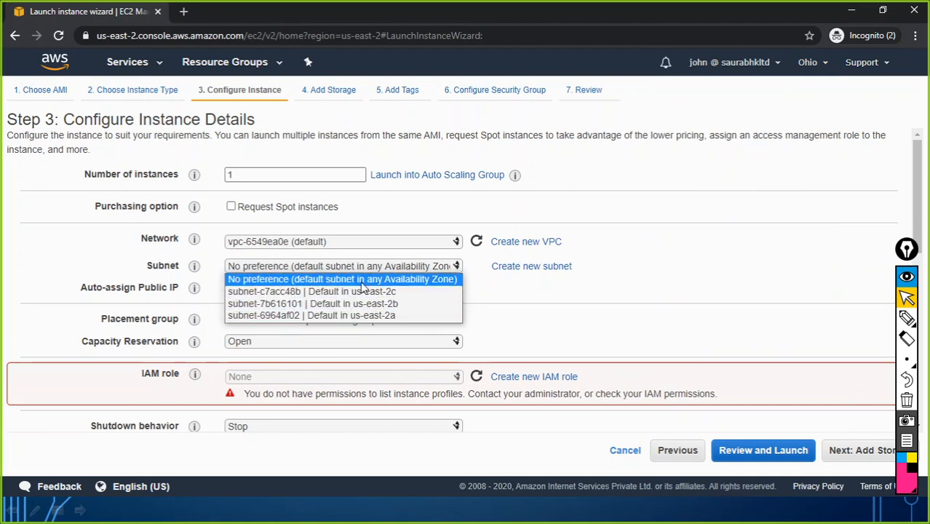
{"action": "left_click", "coordinate": [359, 315]}
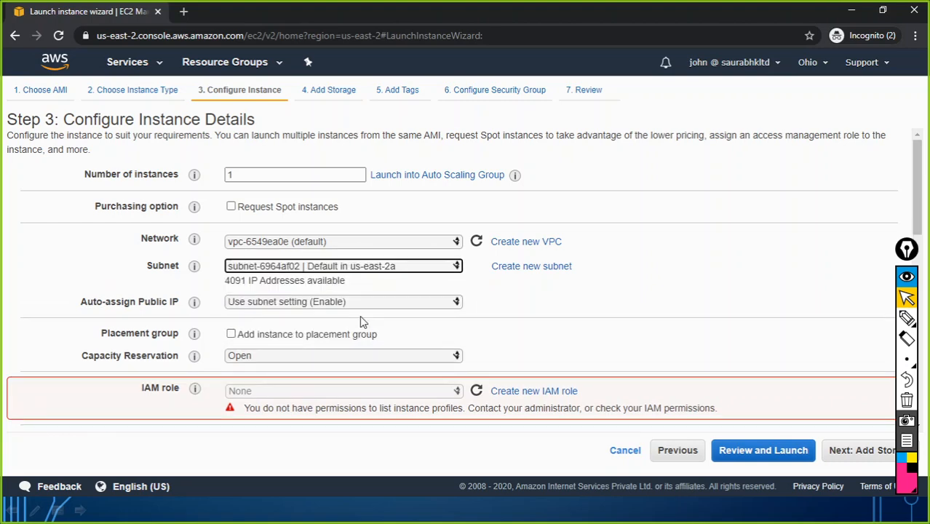
{"action": "scroll", "coordinate": [398, 334], "scroll_direction": "down", "scroll_amount": 3}
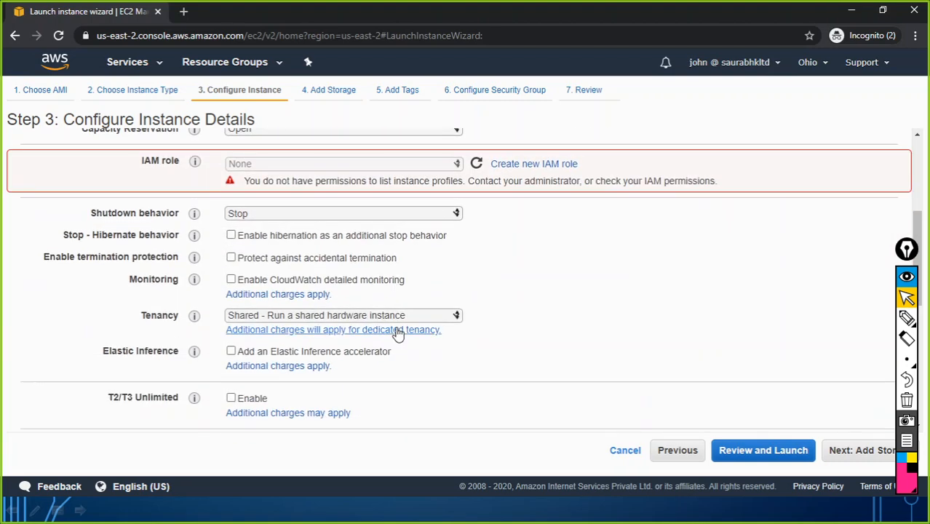
{"action": "scroll", "coordinate": [396, 331], "scroll_direction": "down", "scroll_amount": 3}
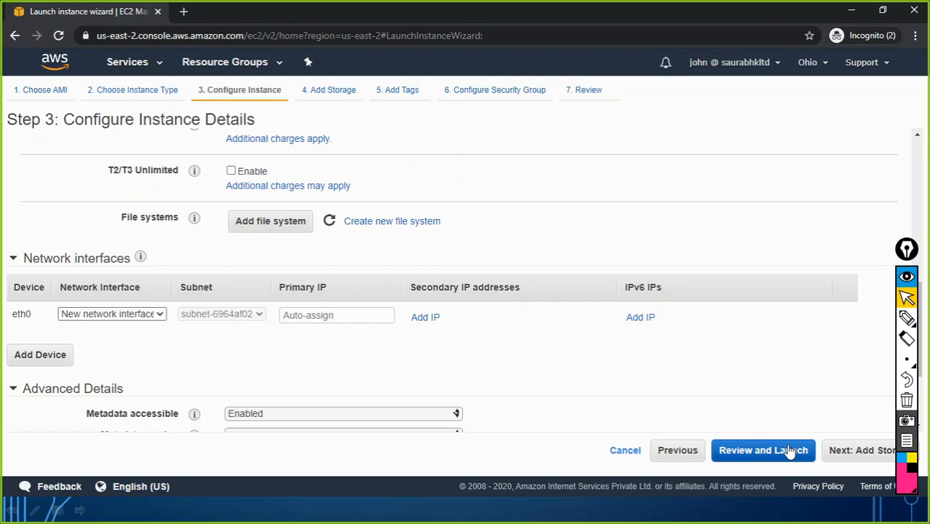
{"action": "scroll", "coordinate": [703, 357], "scroll_direction": "up", "scroll_amount": 5}
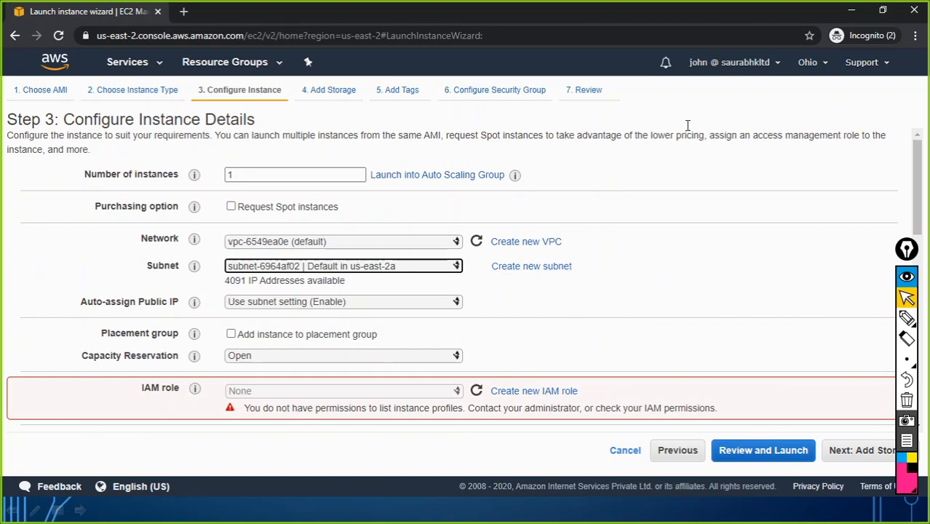
{"action": "left_click", "coordinate": [145, 65]}
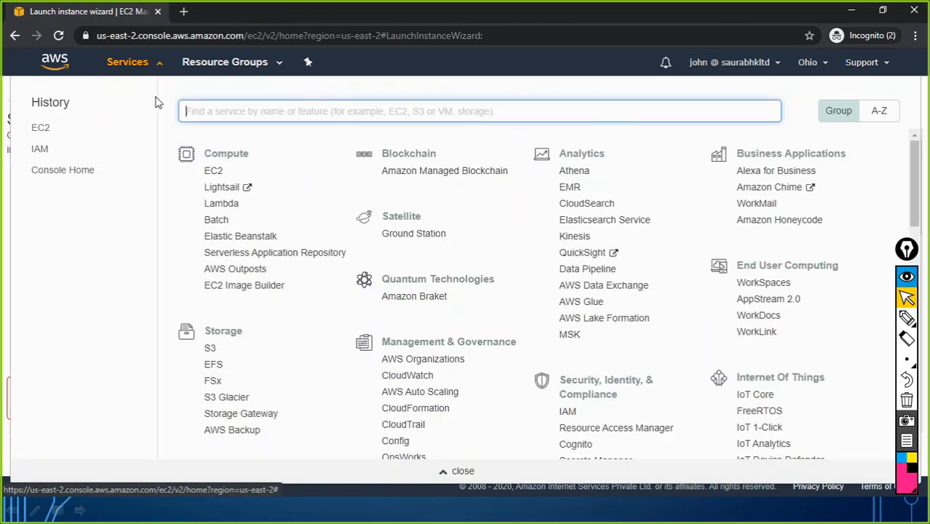
Open S3, note its Access Denied error, then highlight IT-Admin in the Notepad notes
{"action": "left_click", "coordinate": [210, 350]}
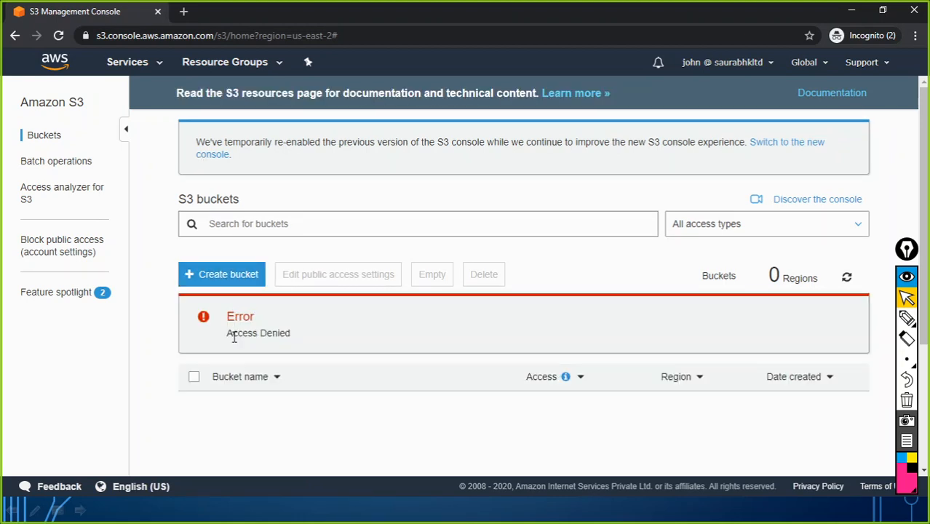
{"action": "left_click_drag", "start_coordinate": [231, 334], "coordinate": [291, 337]}
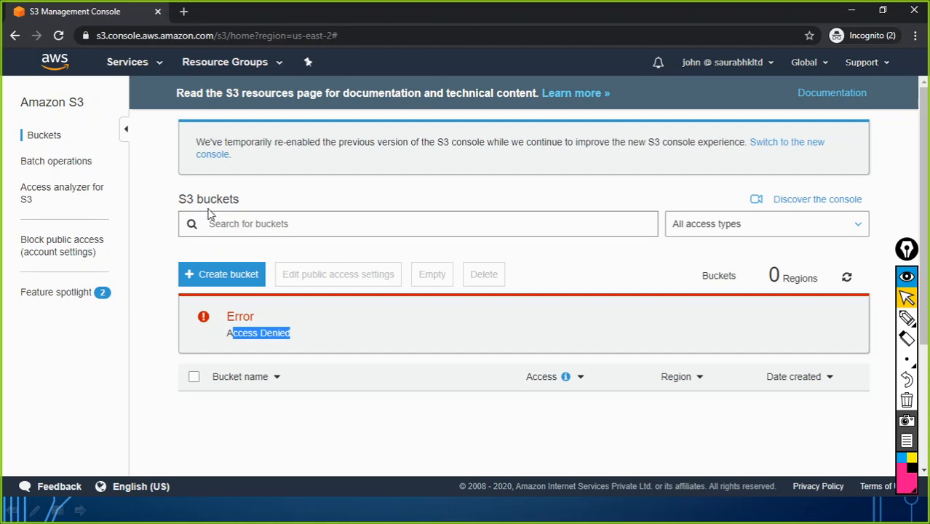
{"action": "key", "text": "alt+Tab"}
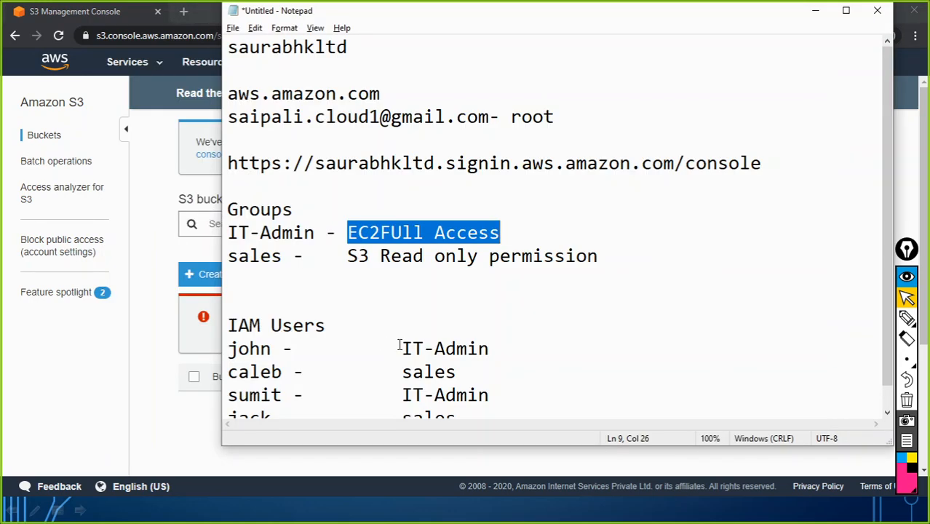
{"action": "left_click_drag", "start_coordinate": [400, 349], "coordinate": [515, 355]}
{"action": "left_click_drag", "start_coordinate": [226, 235], "coordinate": [381, 232]}
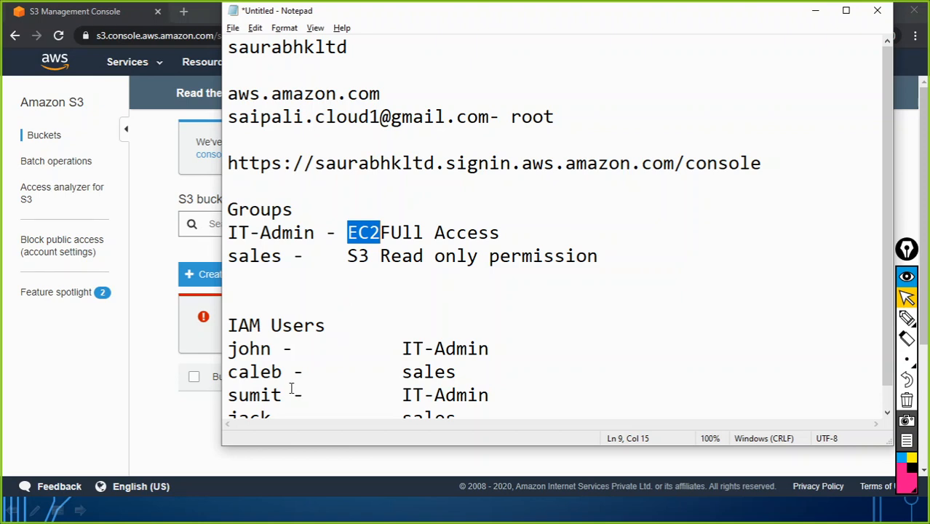
Scroll the notes and highlight the second and last users' names
{"action": "scroll", "coordinate": [309, 376], "scroll_direction": "down", "scroll_amount": 1}
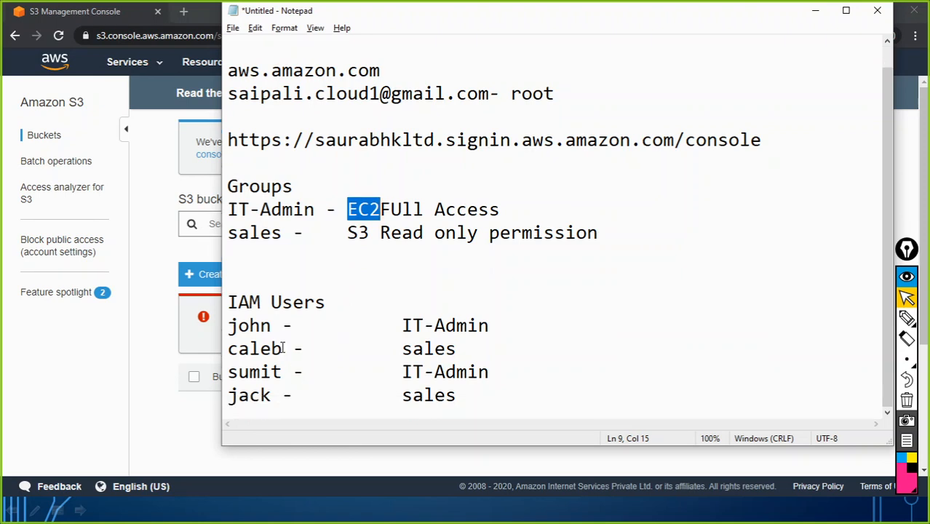
{"action": "left_click_drag", "start_coordinate": [283, 348], "coordinate": [214, 350]}
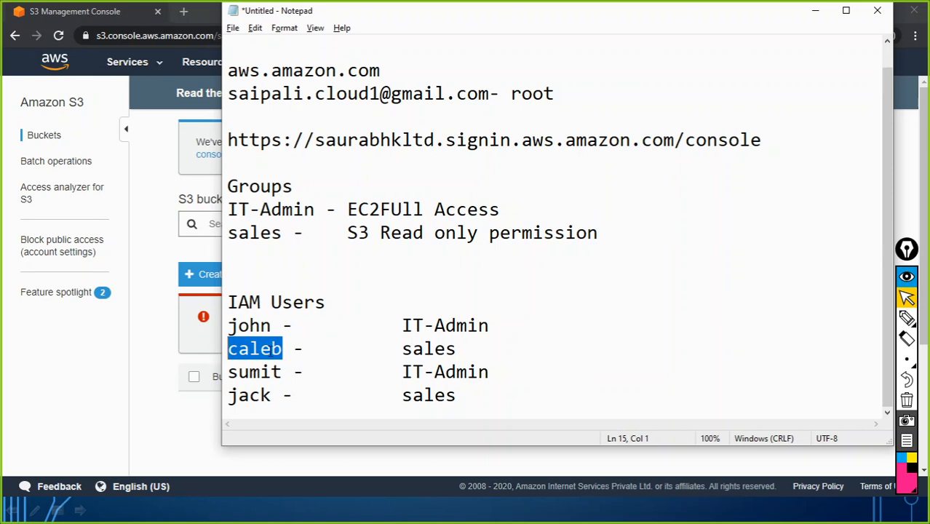
{"action": "left_click_drag", "start_coordinate": [273, 394], "coordinate": [238, 395]}
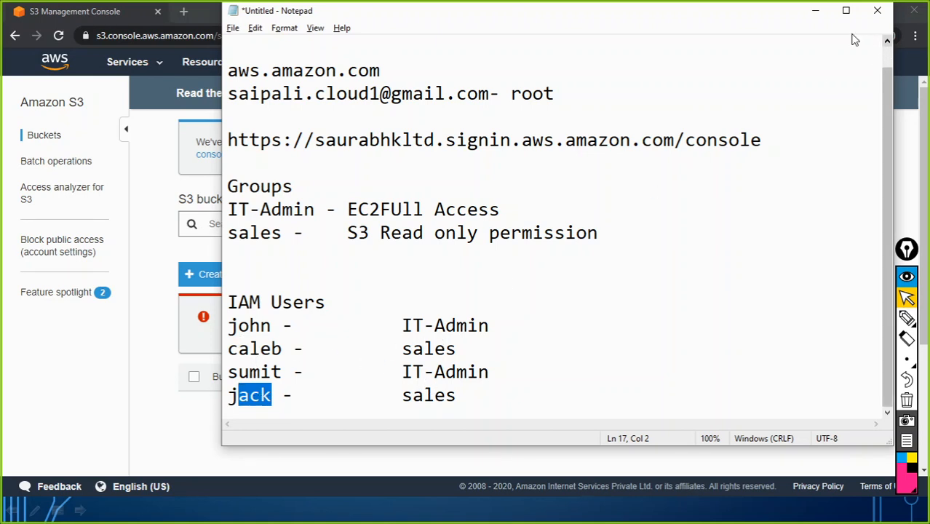
Minimize Notepad and the S3 window, then open the IAM Users list from Services
{"action": "left_click", "coordinate": [816, 11]}
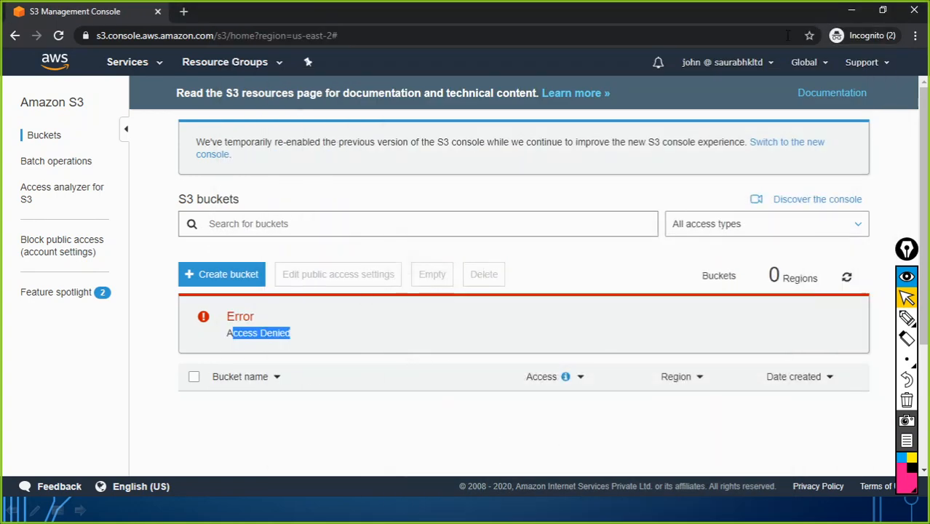
{"action": "left_click", "coordinate": [851, 12]}
{"action": "scroll", "coordinate": [252, 208], "scroll_direction": "up", "scroll_amount": 1}
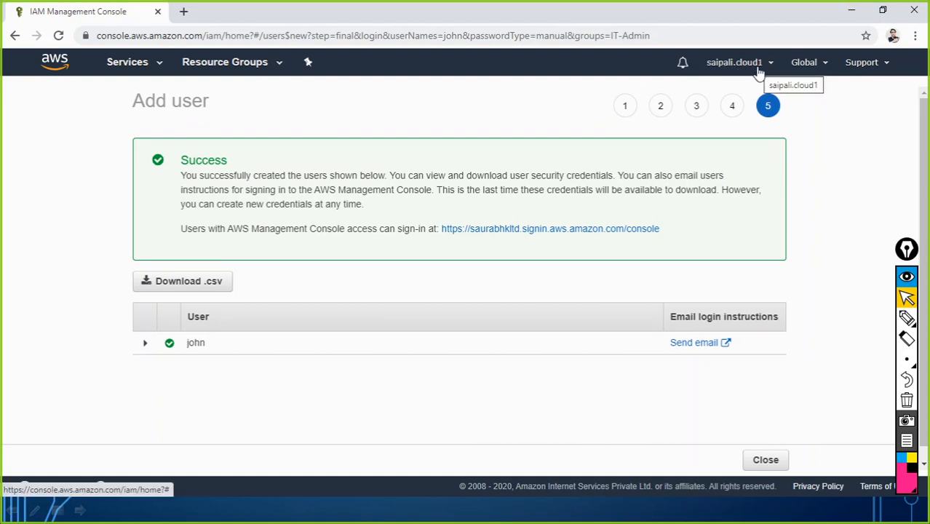
{"action": "left_click", "coordinate": [131, 65]}
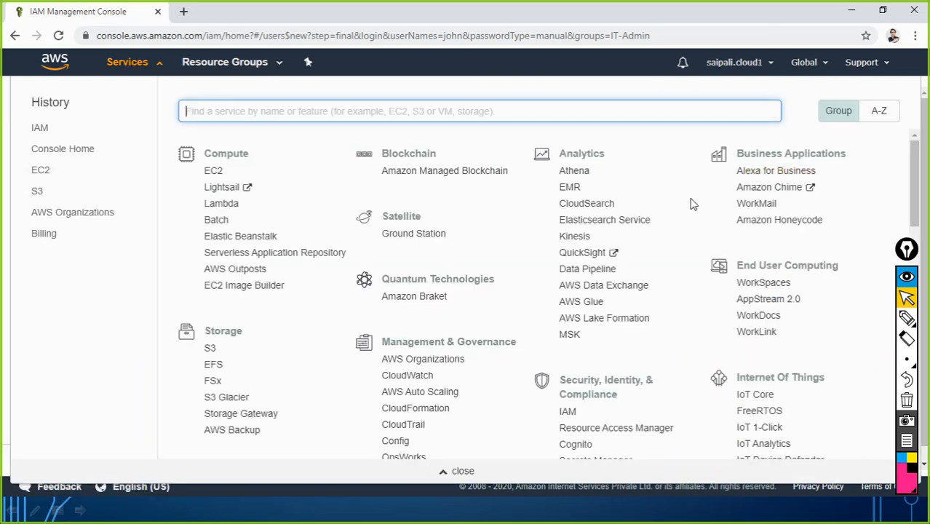
{"action": "left_click", "coordinate": [564, 413]}
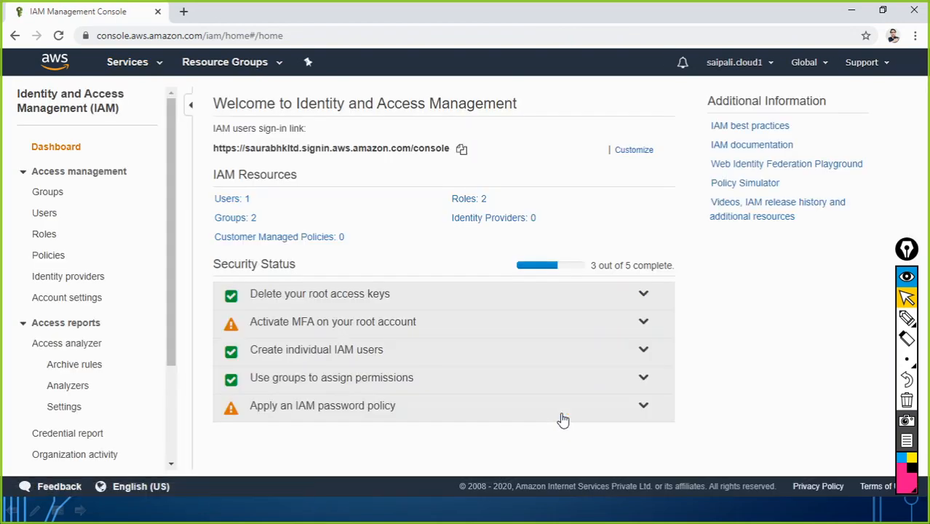
{"action": "left_click", "coordinate": [231, 205]}
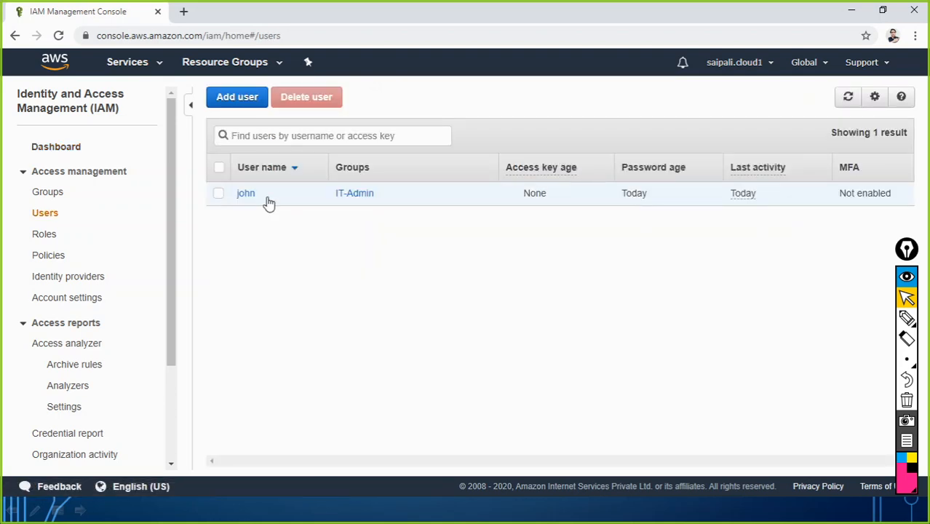
Start Add user and enter two new user names, checking the names in the notes
{"action": "left_click", "coordinate": [234, 99]}
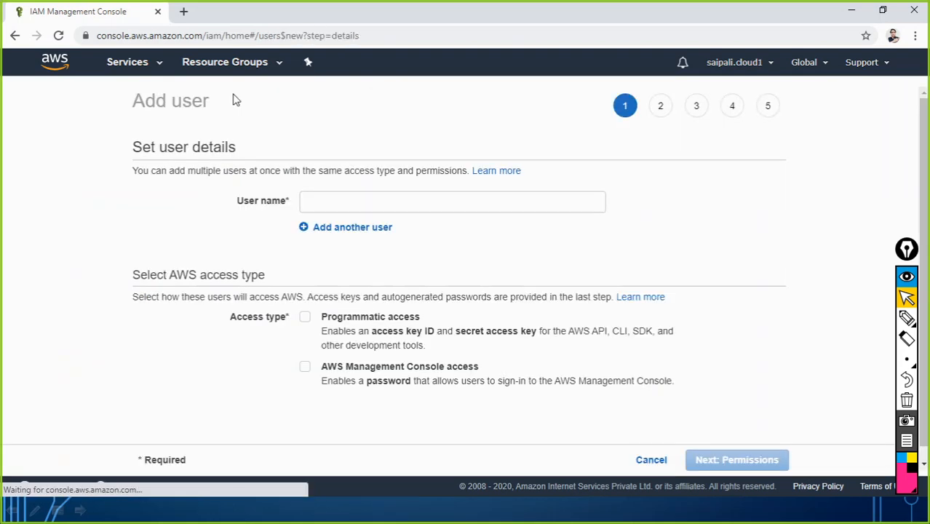
{"action": "left_click", "coordinate": [355, 196]}
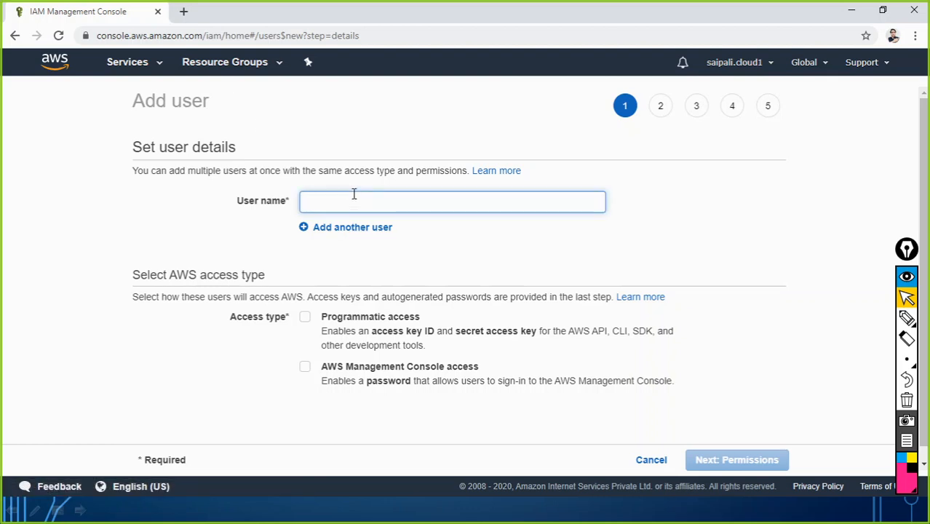
{"action": "type", "text": "caleb"}
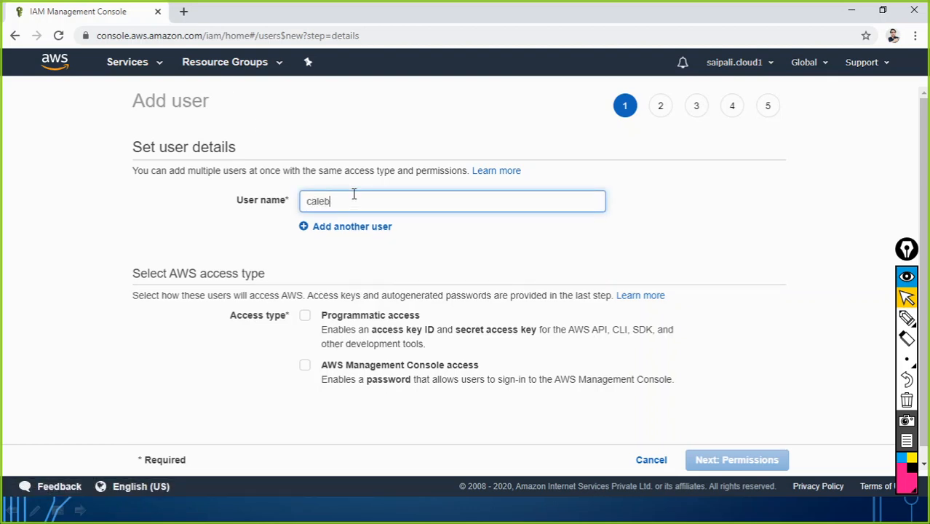
{"action": "left_click", "coordinate": [352, 227]}
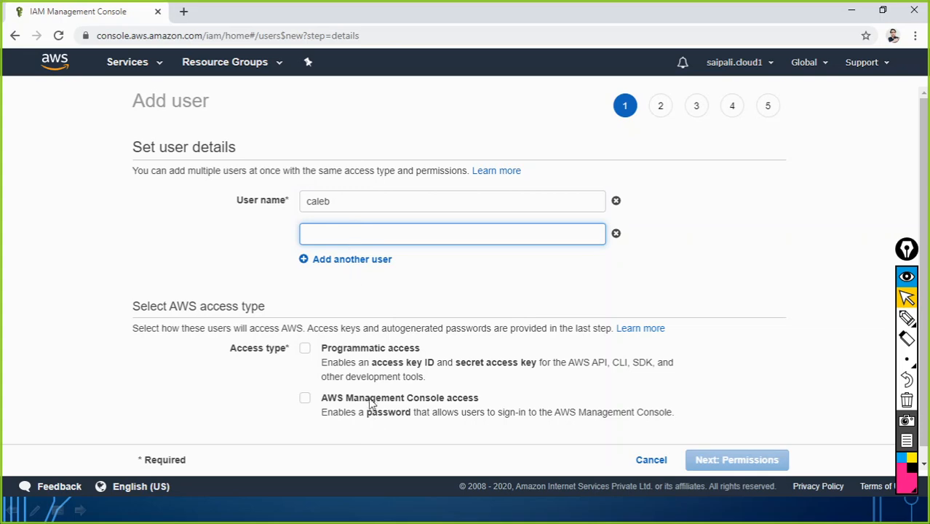
{"action": "key", "text": "super+Tab"}
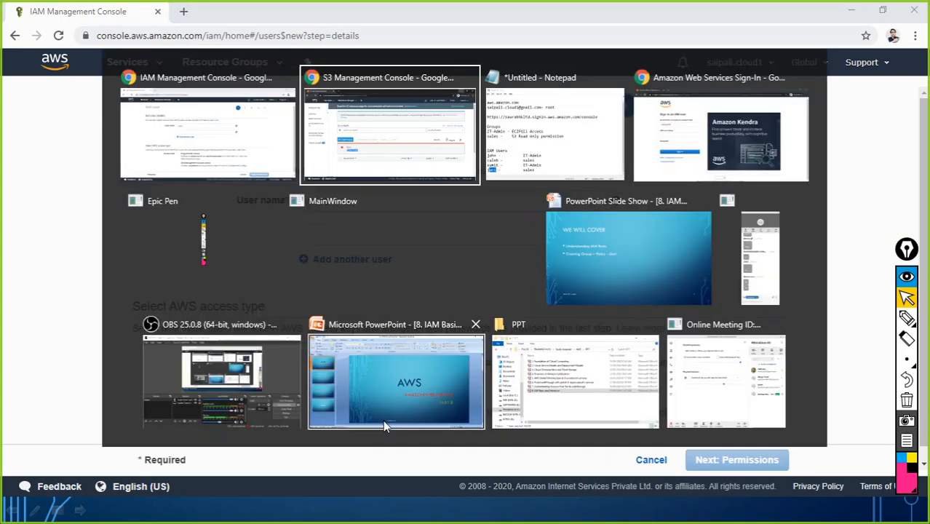
{"action": "left_click", "coordinate": [501, 155]}
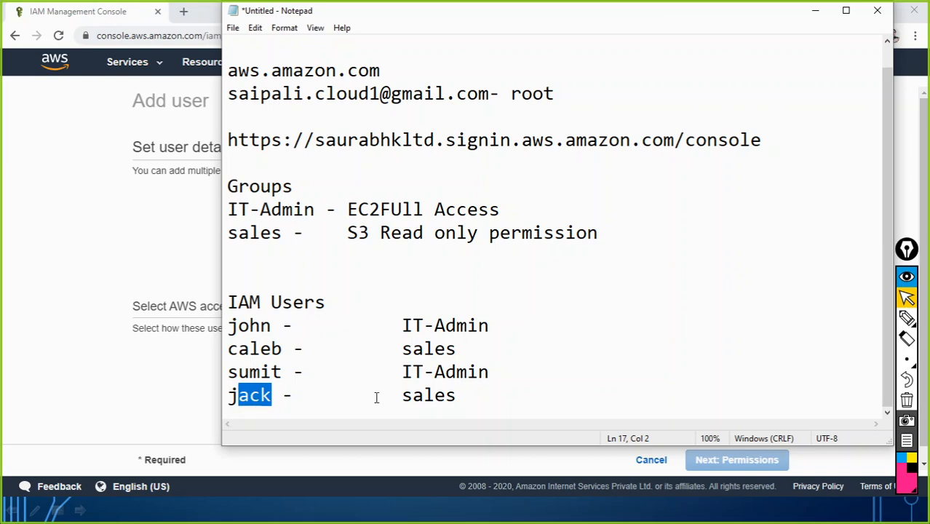
{"action": "left_click", "coordinate": [814, 10]}
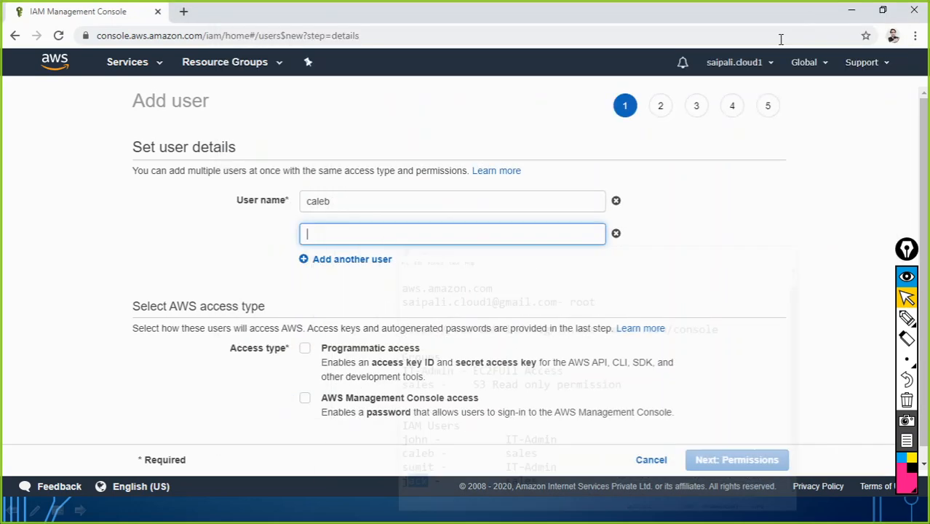
{"action": "type", "text": "jack"}
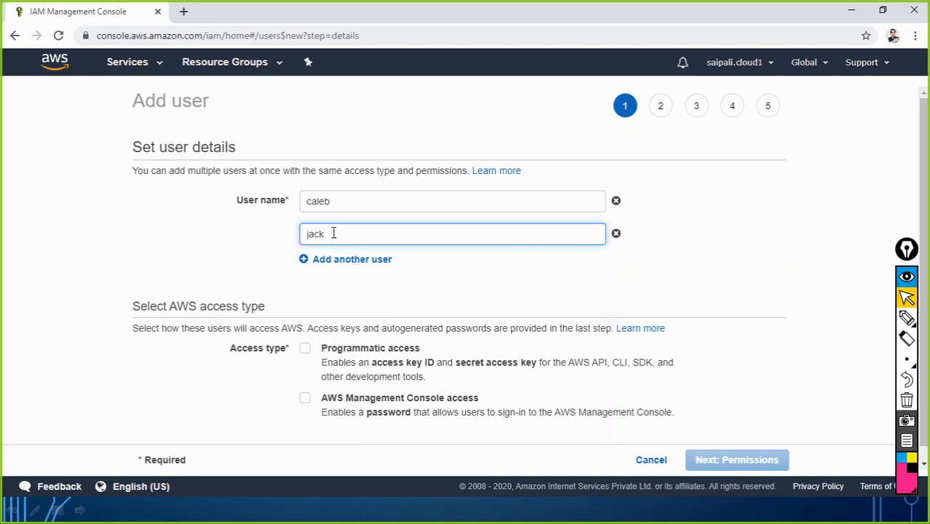
Give both new users console access with a custom password and no required reset, then continue to permissions
{"action": "left_click", "coordinate": [389, 285]}
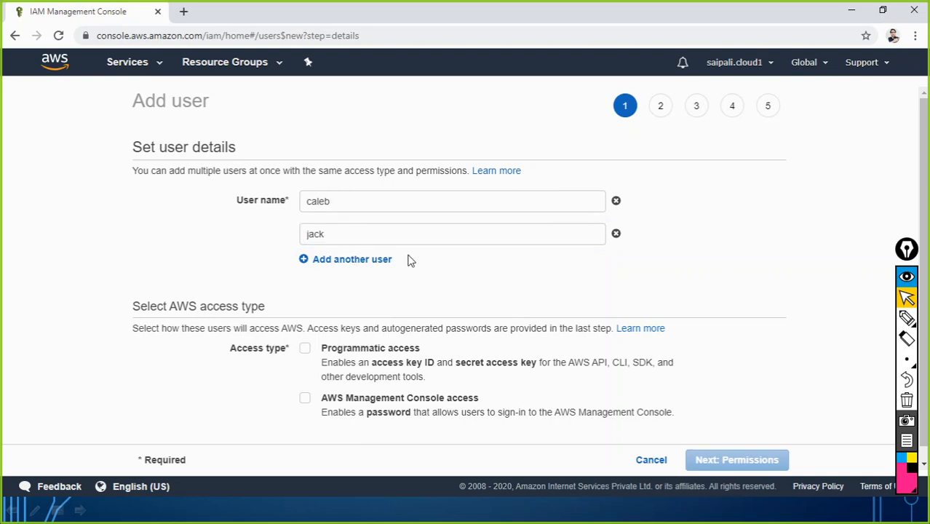
{"action": "left_click", "coordinate": [306, 399]}
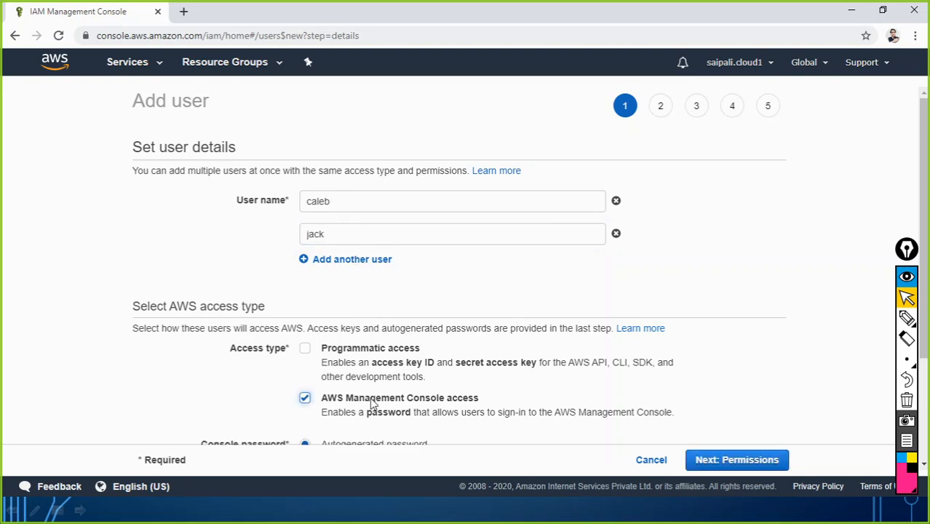
{"action": "scroll", "coordinate": [515, 278], "scroll_direction": "down", "scroll_amount": 2}
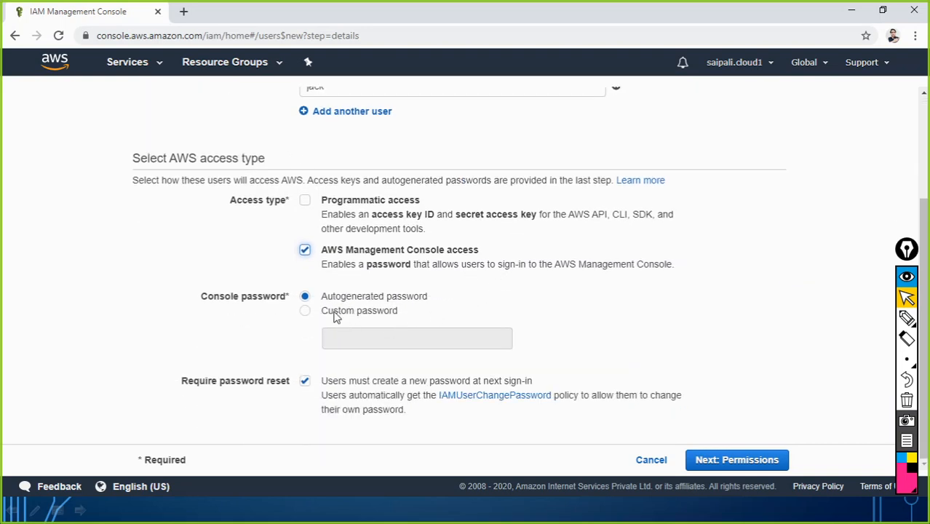
{"action": "left_click", "coordinate": [306, 312]}
{"action": "left_click", "coordinate": [353, 336]}
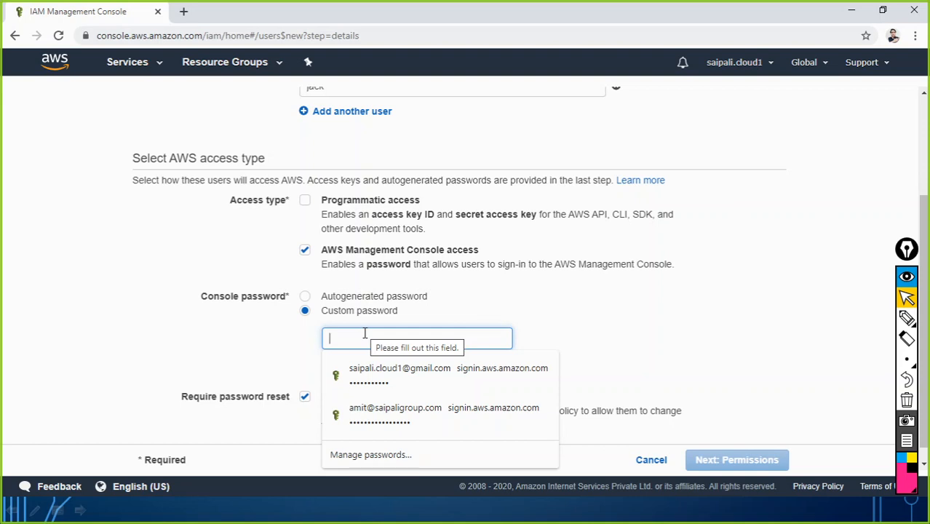
{"action": "type", "text": "Pas"}
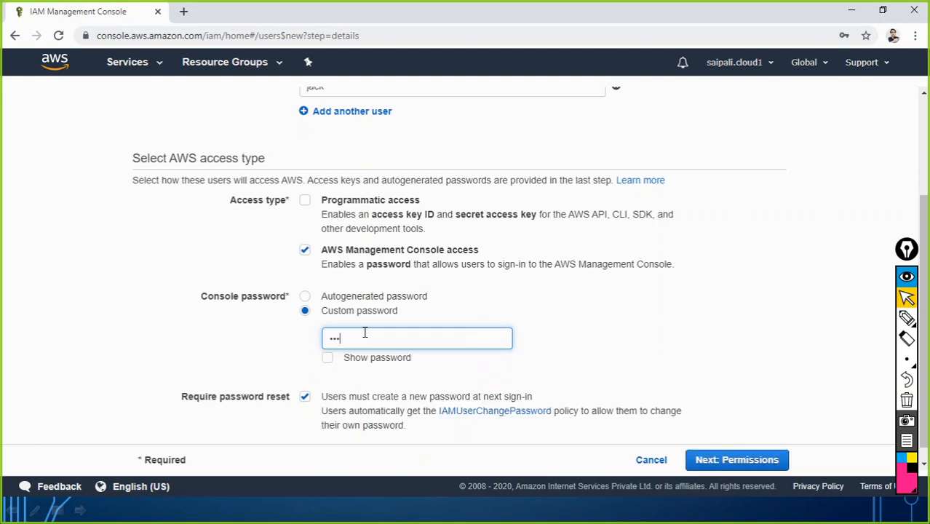
{"action": "type", "text": "s123"}
{"action": "left_click", "coordinate": [304, 397]}
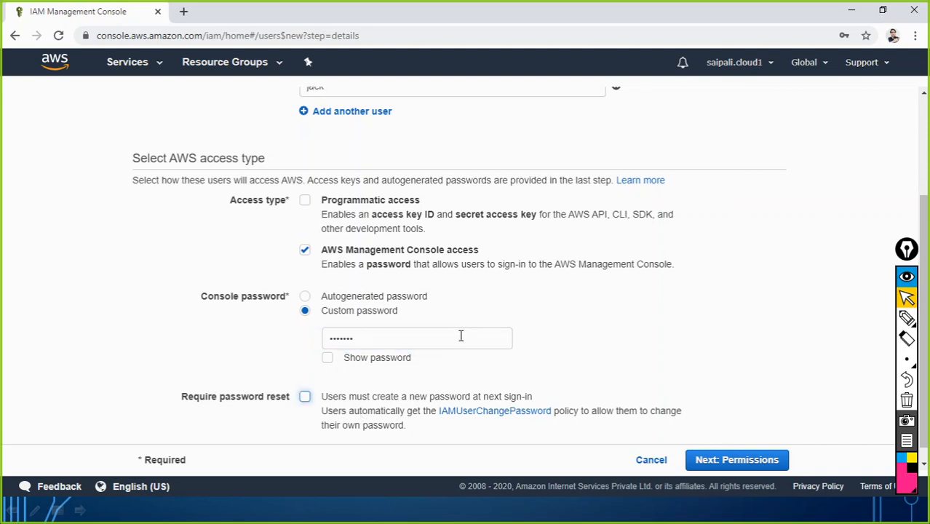
{"action": "scroll", "coordinate": [452, 339], "scroll_direction": "down", "scroll_amount": 1}
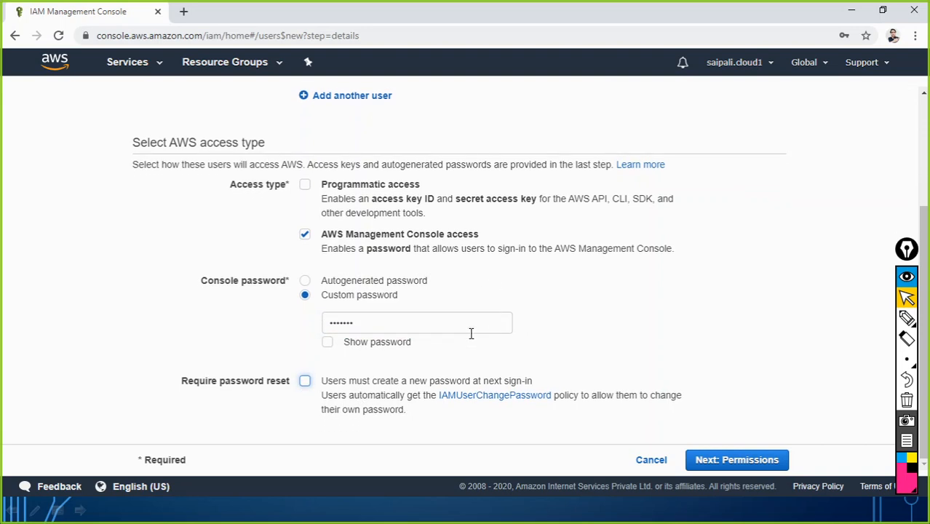
{"action": "left_click", "coordinate": [737, 460]}
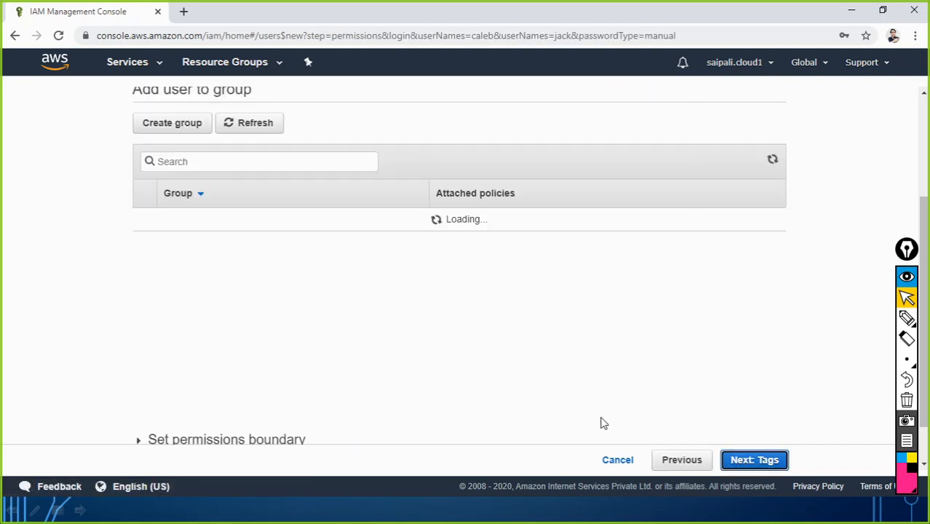
Add the two new users to the sales group and continue to the tags step
{"action": "scroll", "coordinate": [297, 369], "scroll_direction": "up", "scroll_amount": 3}
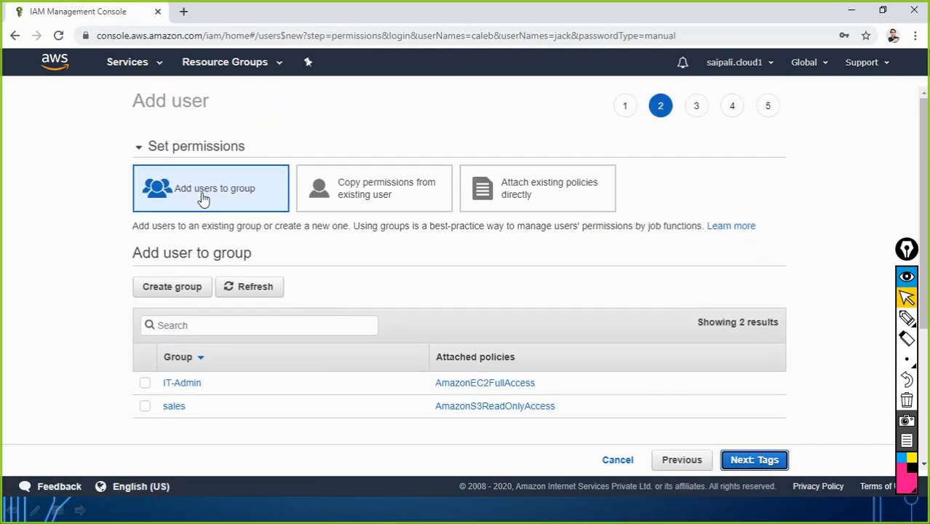
{"action": "scroll", "coordinate": [260, 378], "scroll_direction": "down", "scroll_amount": 3}
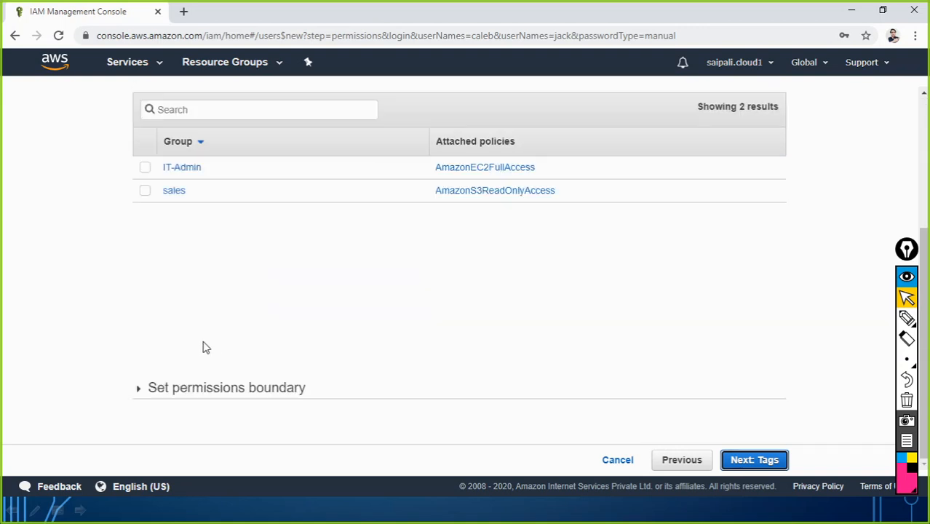
{"action": "left_click", "coordinate": [145, 192]}
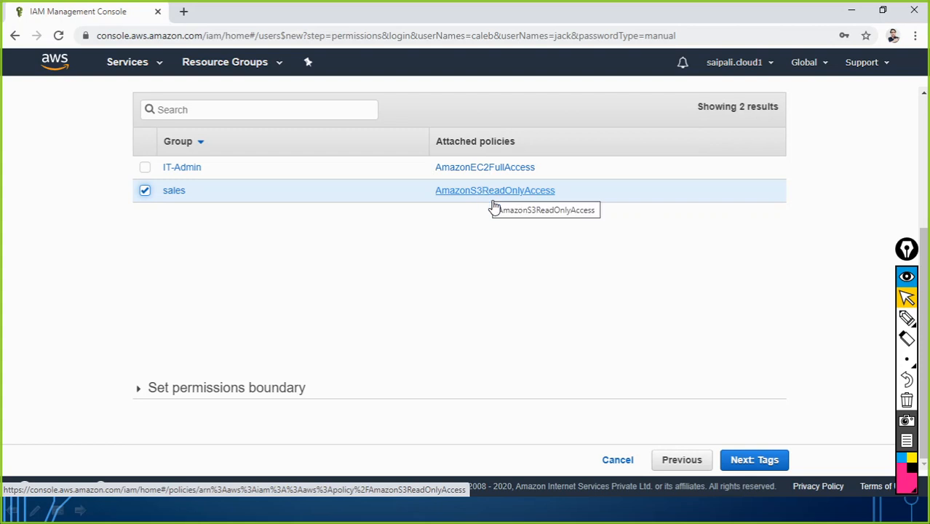
{"action": "left_click", "coordinate": [762, 465]}
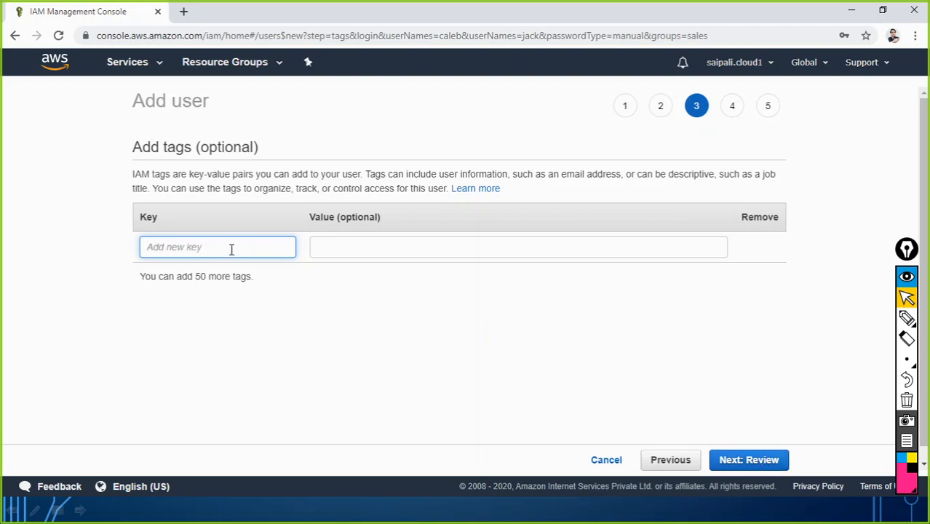
Tag the new users with key Department and value salesteam, then continue to review
{"action": "type", "text": "E"}
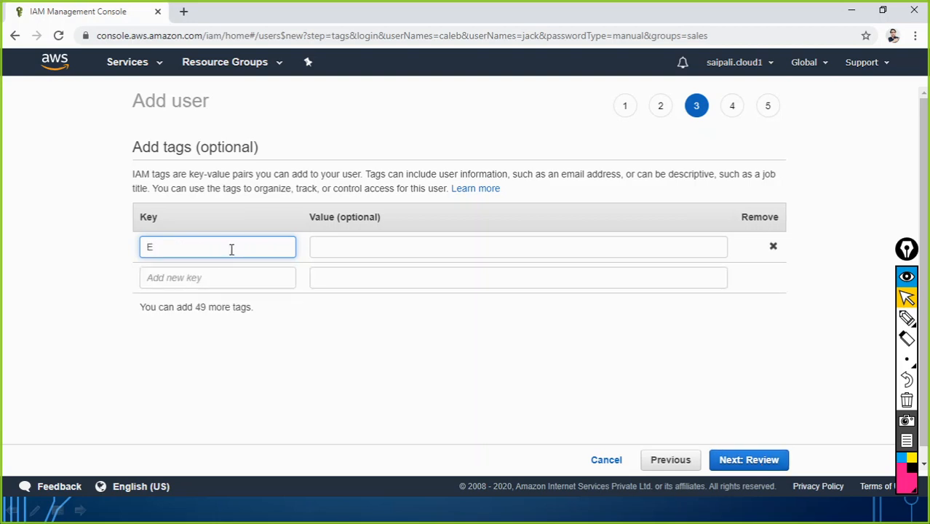
{"action": "type", "text": "mployee"}
{"action": "key", "text": "BackSpace"}
{"action": "key", "text": "BackSpace"}
{"action": "key", "text": "BackSpace"}
{"action": "key", "text": "BackSpace"}
{"action": "key", "text": "BackSpace"}
{"action": "key", "text": "BackSpace"}
{"action": "key", "text": "BackSpace"}
{"action": "key", "text": "BackSpace"}
{"action": "type", "text": "D"}
{"action": "type", "text": "ment"}
{"action": "key", "text": "Tab"}
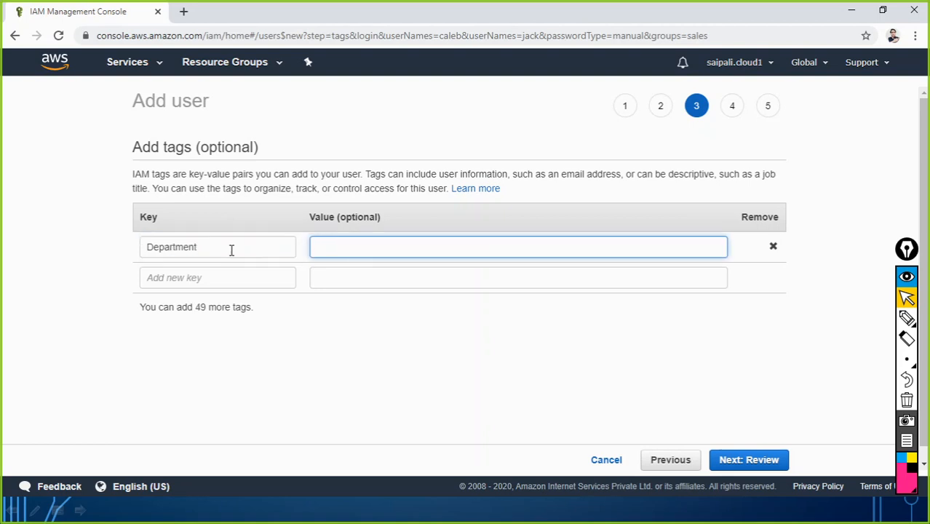
{"action": "type", "text": "salesteam"}
{"action": "left_click", "coordinate": [386, 338]}
{"action": "left_click", "coordinate": [736, 470]}
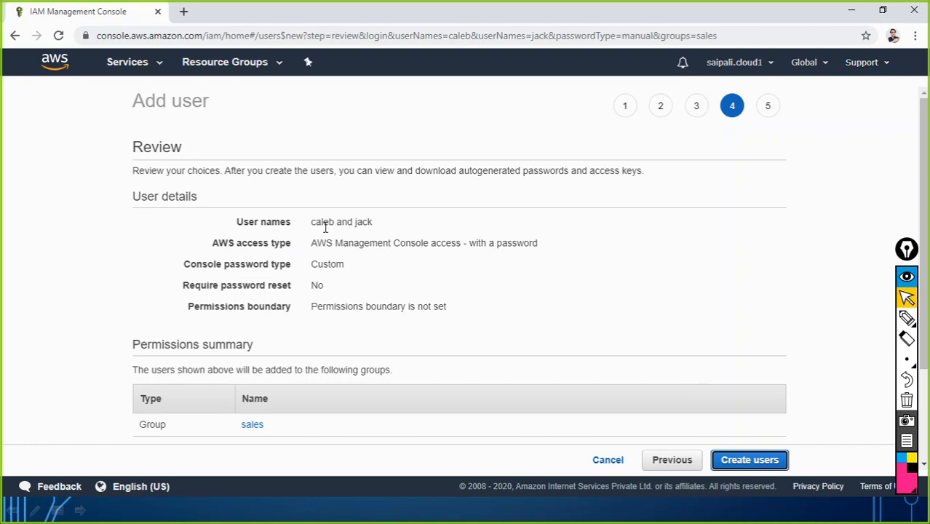
Create the two sales users, close the success page, and return to the Access Denied S3 window
{"action": "left_click", "coordinate": [743, 464]}
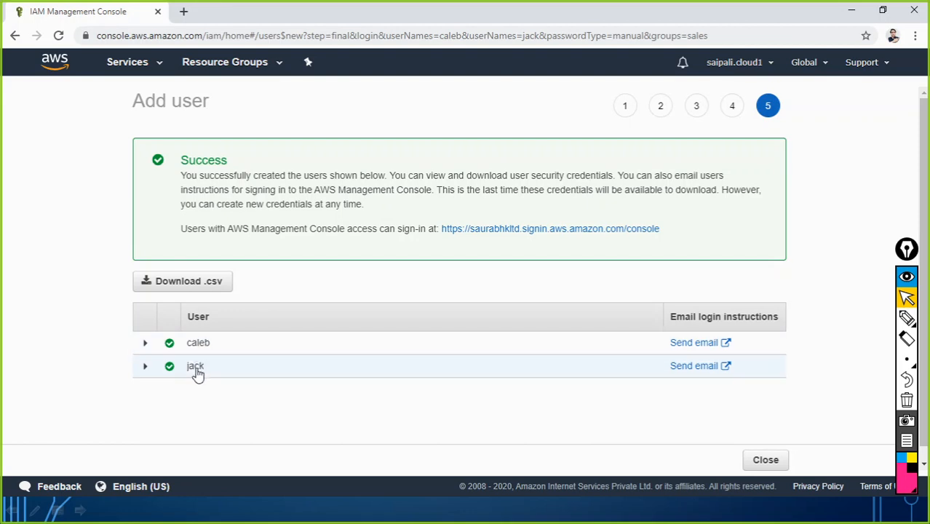
{"action": "left_click", "coordinate": [761, 462]}
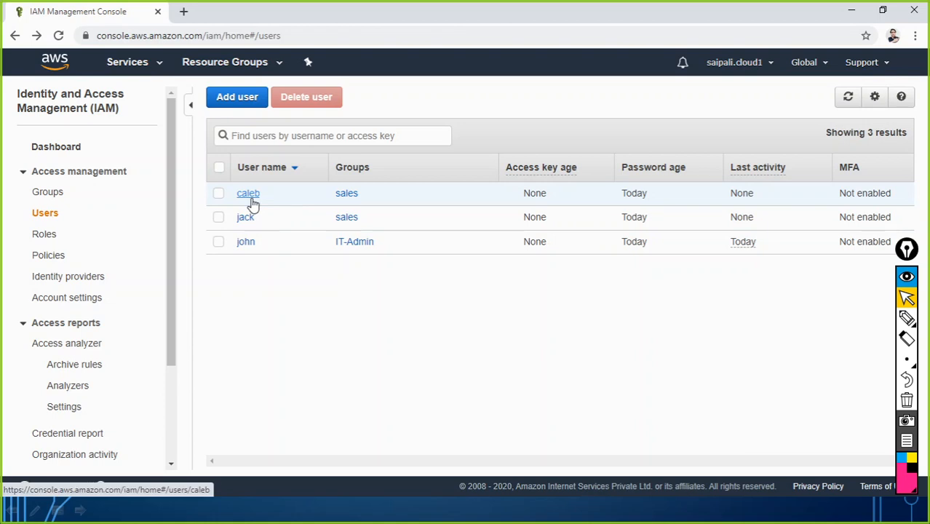
{"action": "key", "text": "alt+Tab"}
{"action": "key", "text": "alt+Tab"}
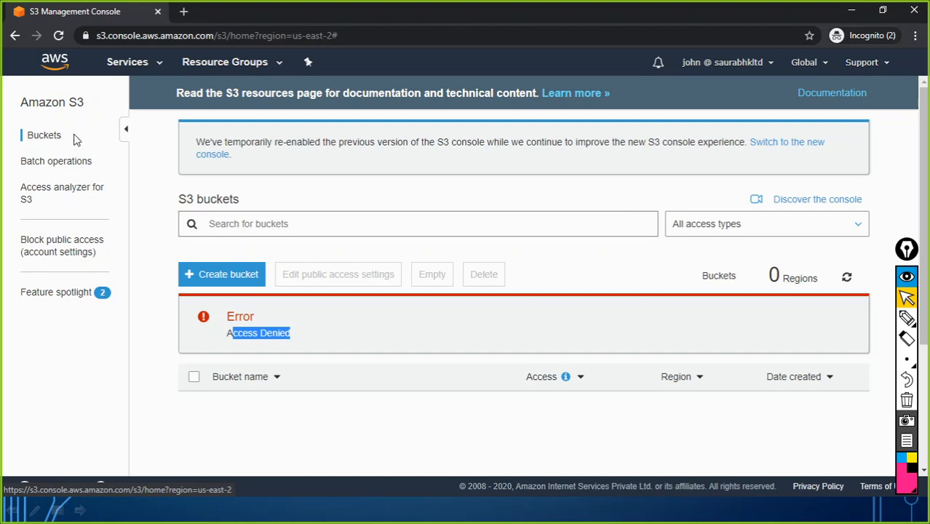
Open a new incognito window and load the account's console sign-in URL
{"action": "left_click", "coordinate": [915, 35]}
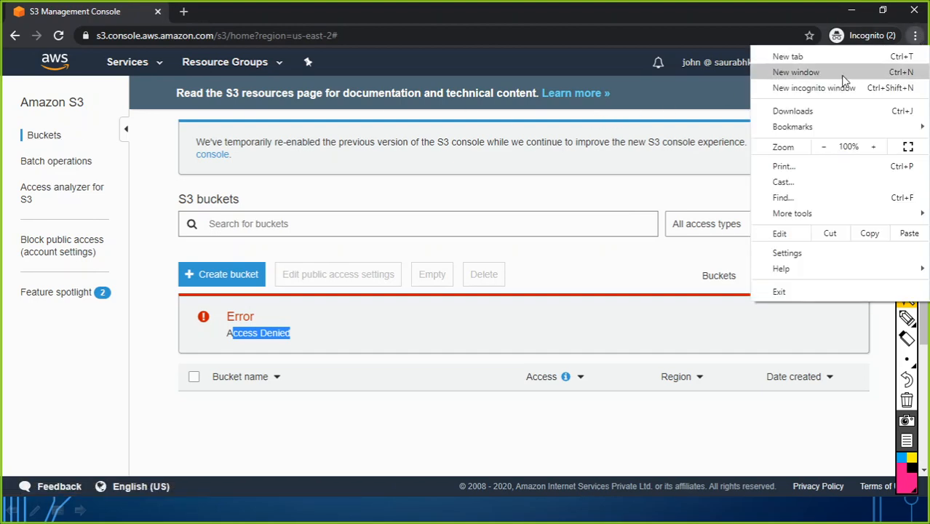
{"action": "left_click", "coordinate": [800, 88]}
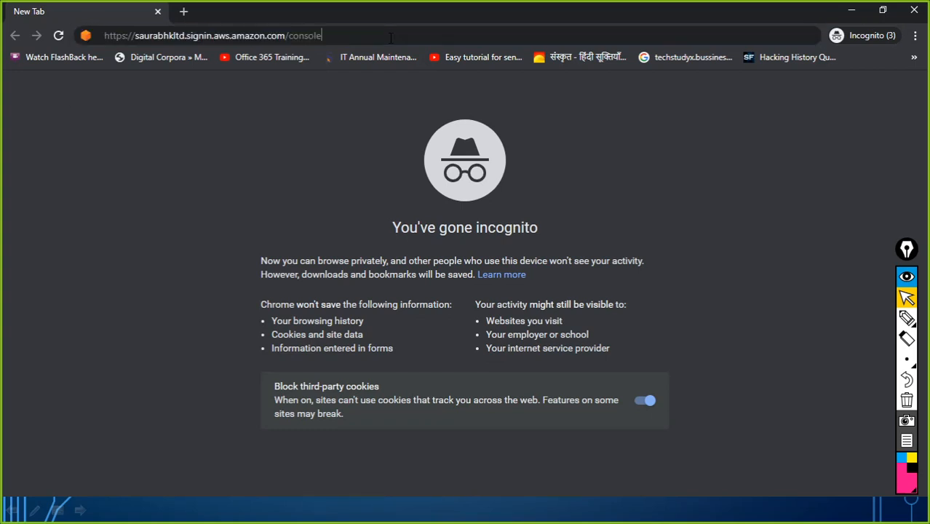
{"action": "type", "text": "https://saurabhkltd.signin.aws.amazon.com/consolehttps://saurabhkltd.signin.aws.amazon.com/console"}
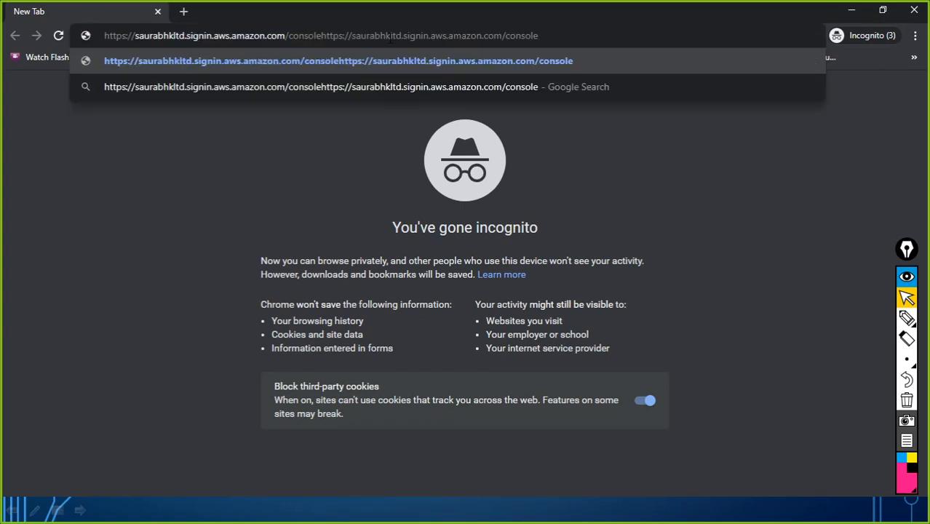
{"action": "key", "text": "ctrl+a"}
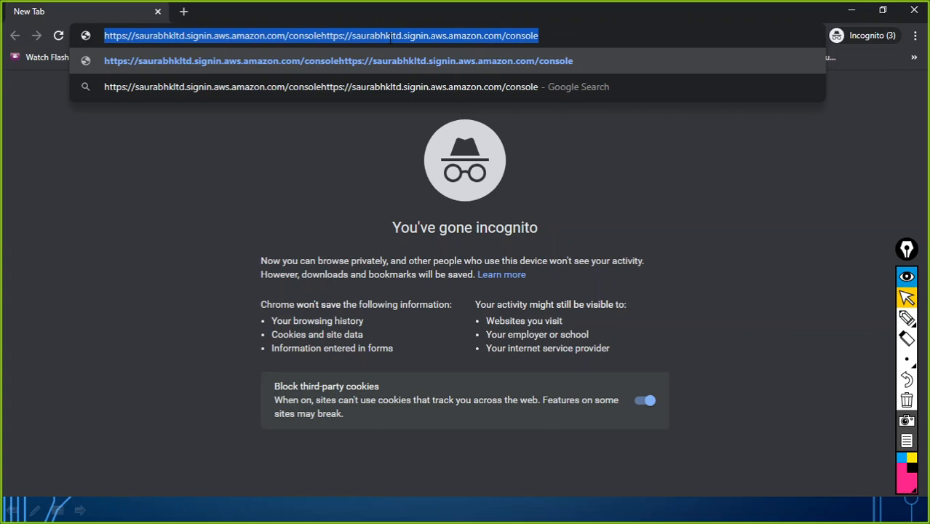
{"action": "type", "text": "https://saurabhkltd.signin.aws.amazon.com/console"}
{"action": "key", "text": "Return"}
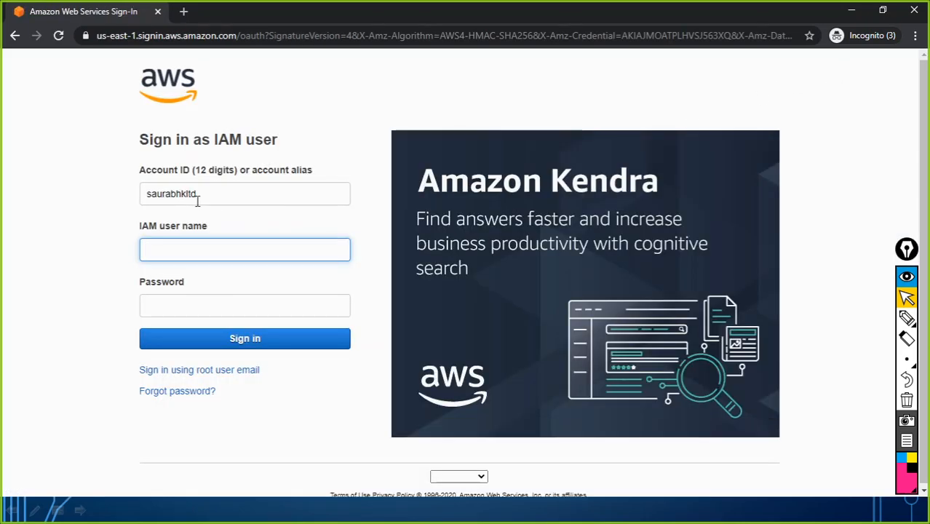
Sign in as the new sales user with their IAM user name and password
{"action": "left_click", "coordinate": [183, 252]}
{"action": "type", "text": "caleb"}
{"action": "key", "text": "Tab"}
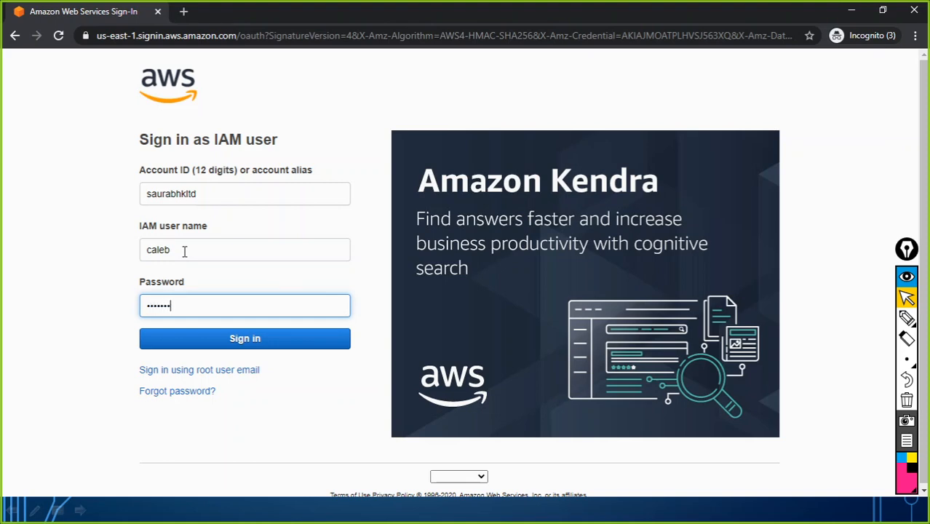
{"action": "left_click", "coordinate": [259, 345]}
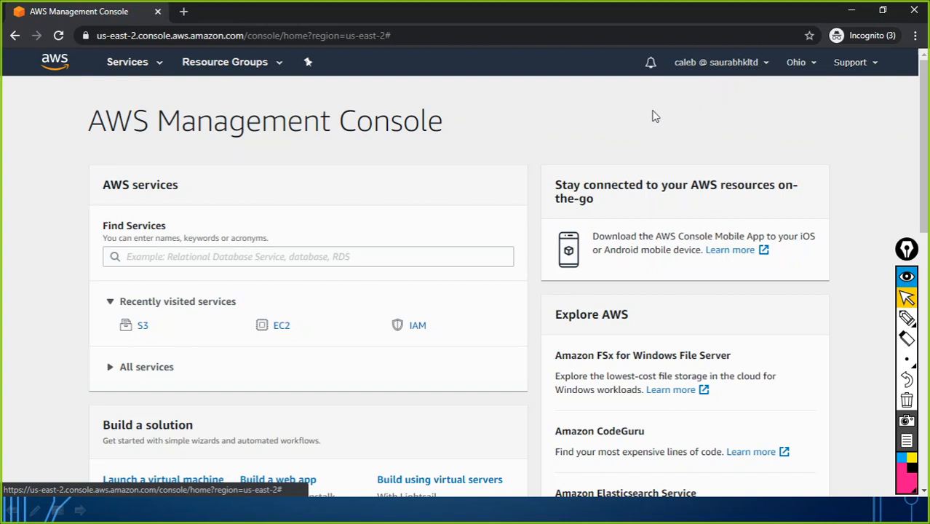
Go to the EC2 dashboard and expand the Launch instance options
{"action": "left_click", "coordinate": [157, 67]}
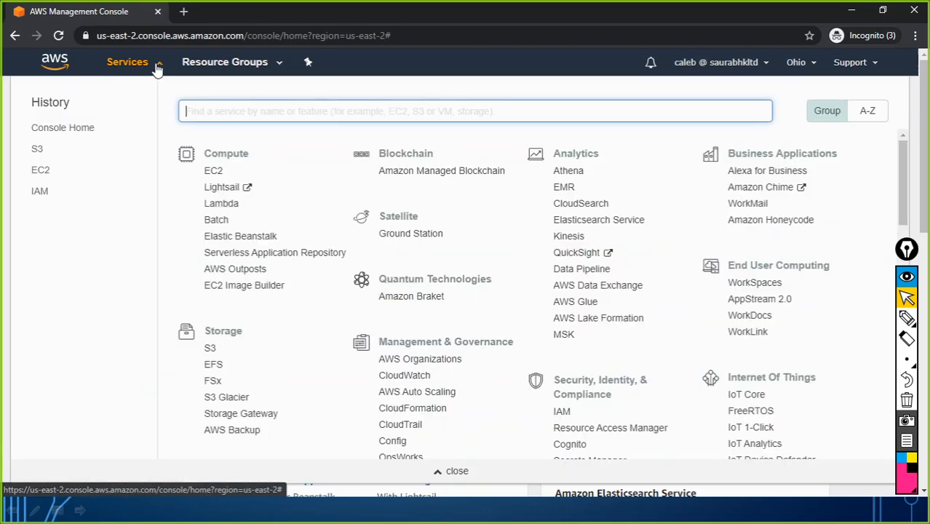
{"action": "left_click", "coordinate": [215, 173]}
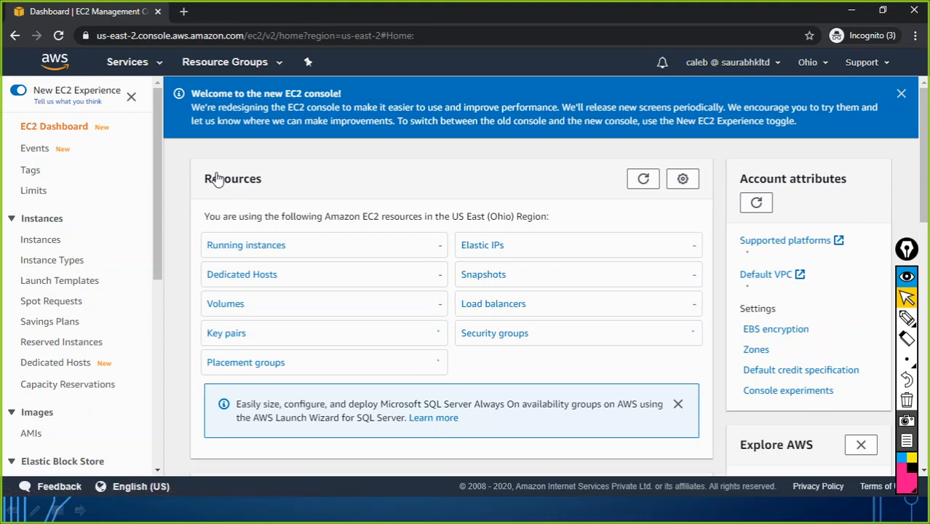
{"action": "scroll", "coordinate": [317, 225], "scroll_direction": "down", "scroll_amount": 8}
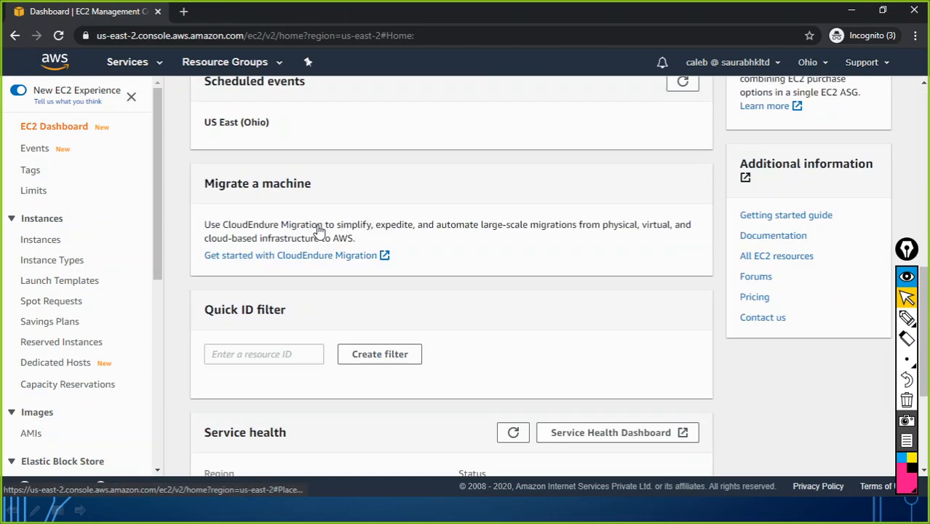
{"action": "scroll", "coordinate": [307, 214], "scroll_direction": "up", "scroll_amount": 4}
{"action": "left_click", "coordinate": [256, 216]}
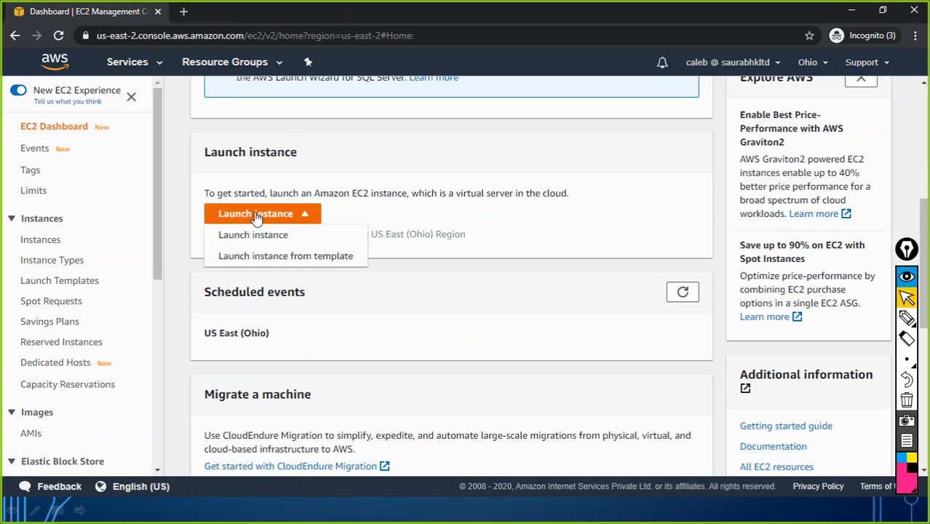
Choose Launch instance, reaching Step 1: Choose an AMI with its not-authorized error
{"action": "left_click", "coordinate": [253, 235]}
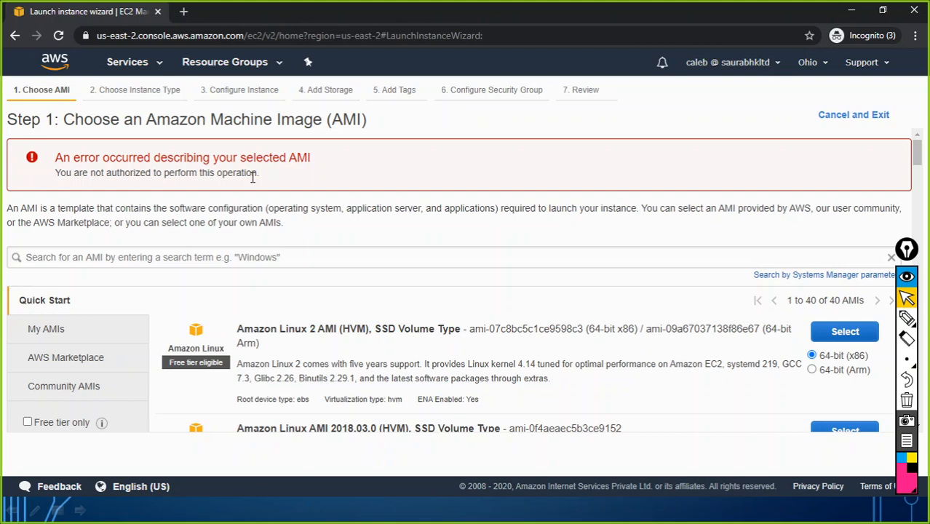
Visit IAM, which shows not-authorized errors, then S3, which lists 0 buckets
{"action": "left_click", "coordinate": [129, 66]}
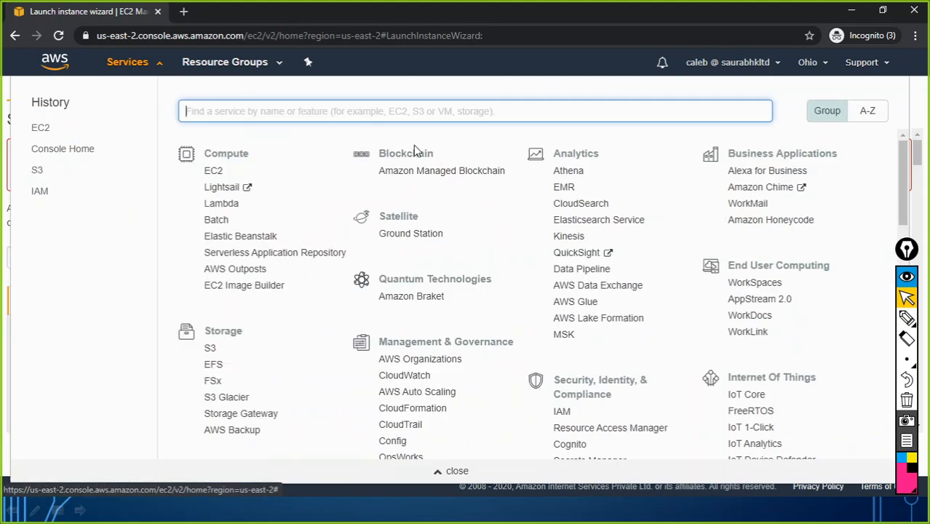
{"action": "left_click", "coordinate": [562, 413]}
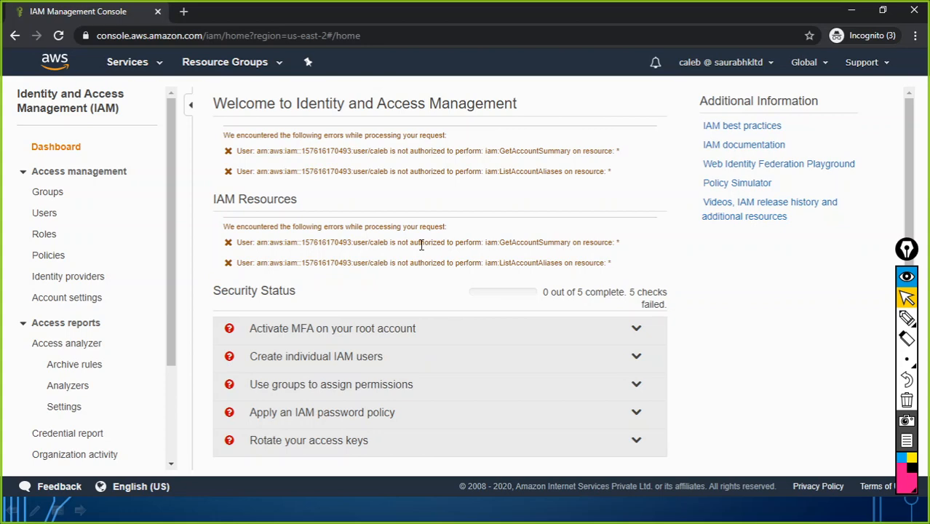
{"action": "left_click", "coordinate": [159, 69]}
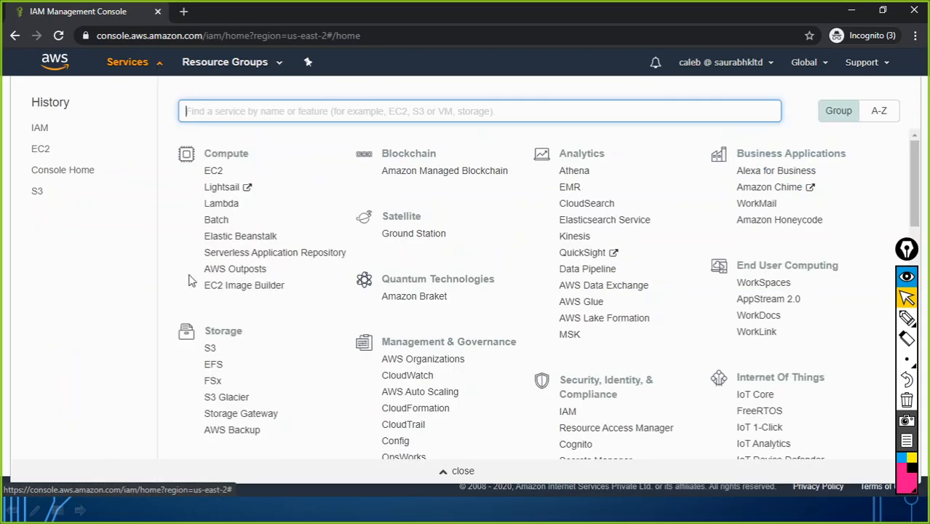
{"action": "left_click", "coordinate": [210, 350]}
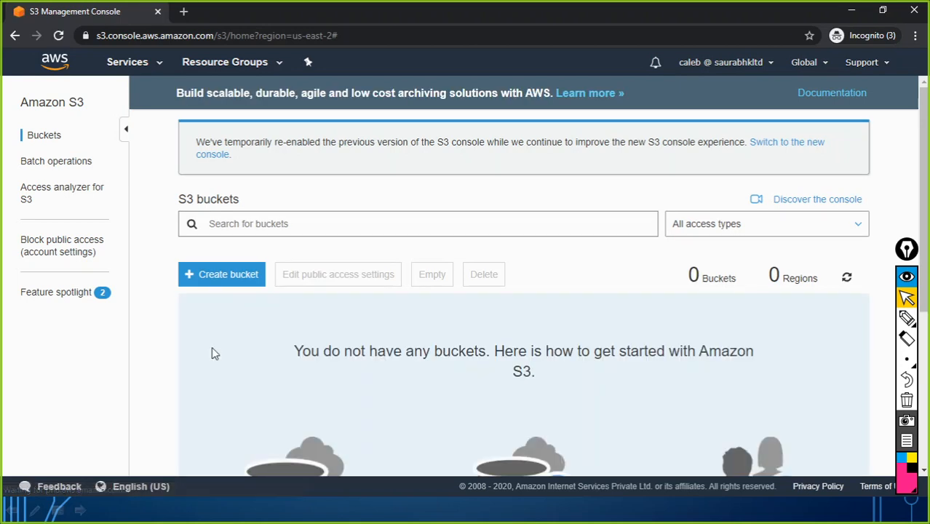
Restore the S3 browser window and snap it to the left half of the screen
{"action": "scroll", "coordinate": [346, 363], "scroll_direction": "down", "scroll_amount": 2}
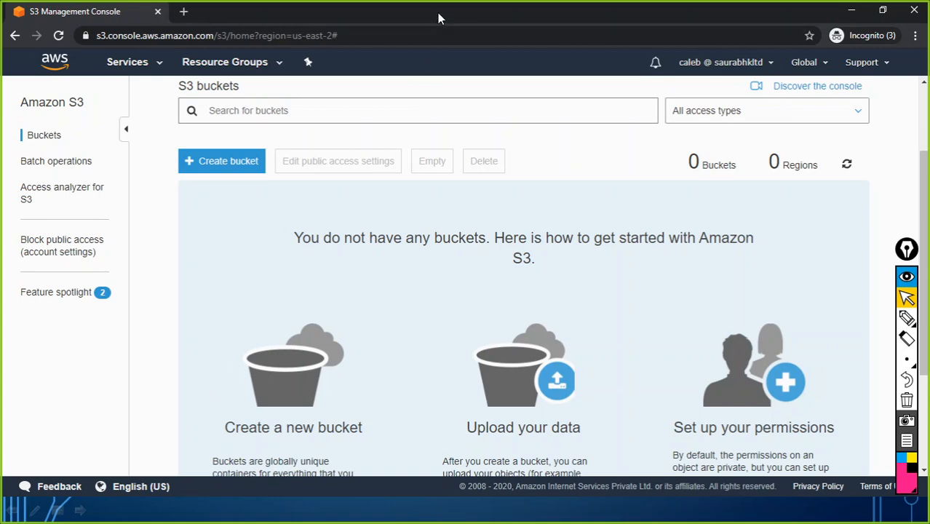
{"action": "left_click_drag", "start_coordinate": [435, 12], "coordinate": [228, 51]}
{"action": "left_click_drag", "start_coordinate": [25, 53], "coordinate": [1, 24]}
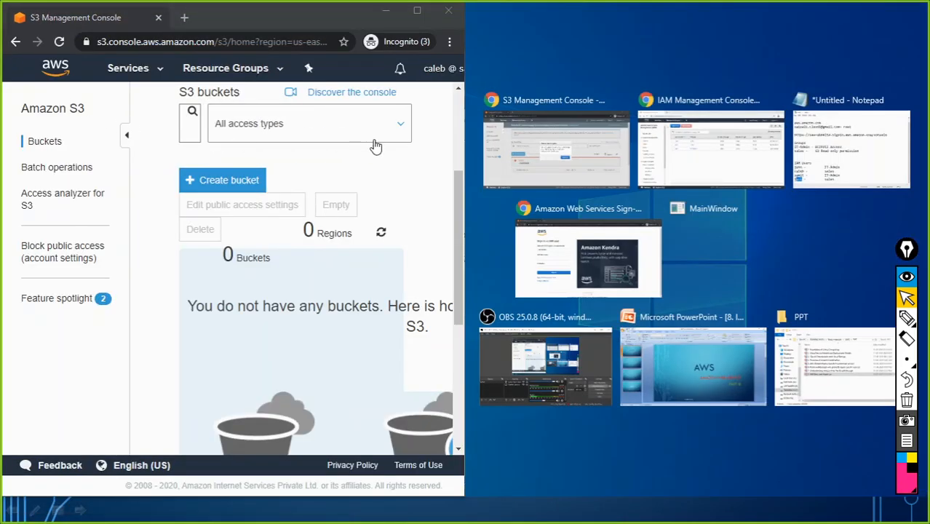
Place the signed-out S3 window on the right, reload it, then close both S3 windows
{"action": "left_click", "coordinate": [581, 154]}
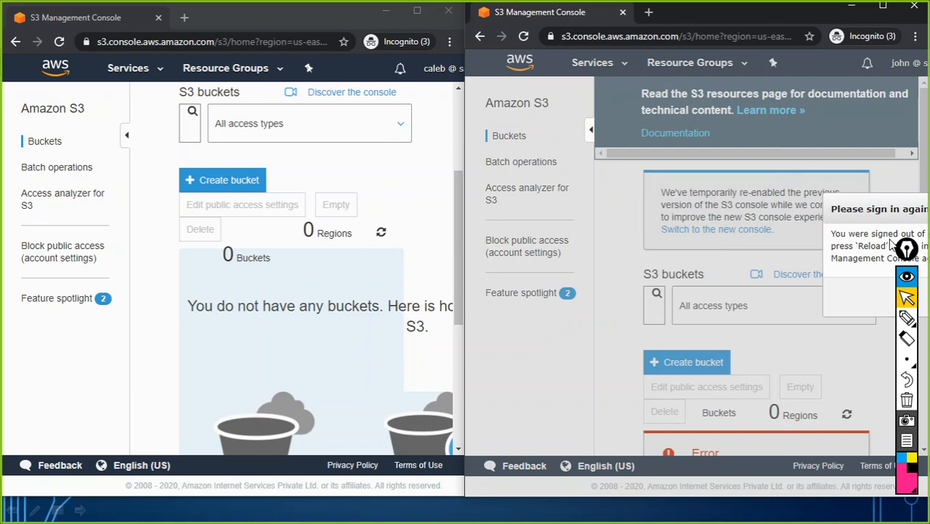
{"action": "left_click_drag", "start_coordinate": [881, 209], "coordinate": [700, 167]}
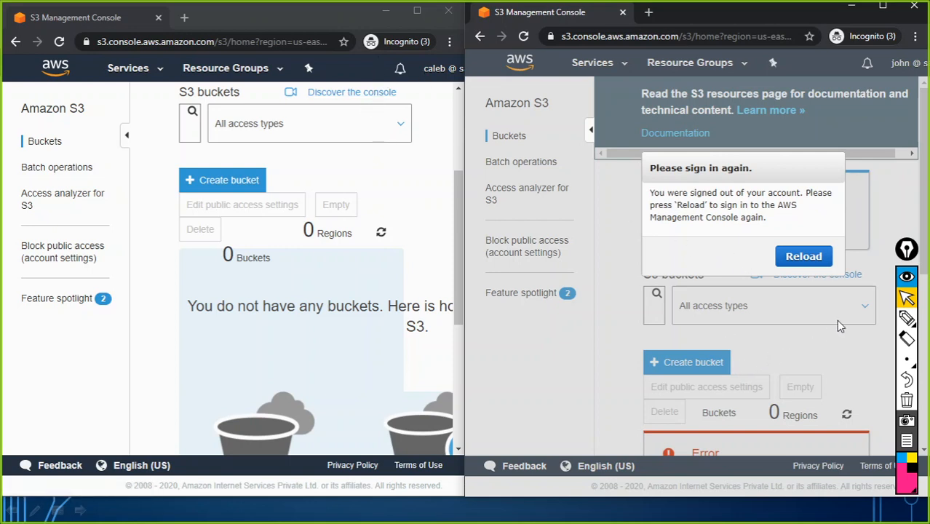
{"action": "left_click", "coordinate": [924, 233]}
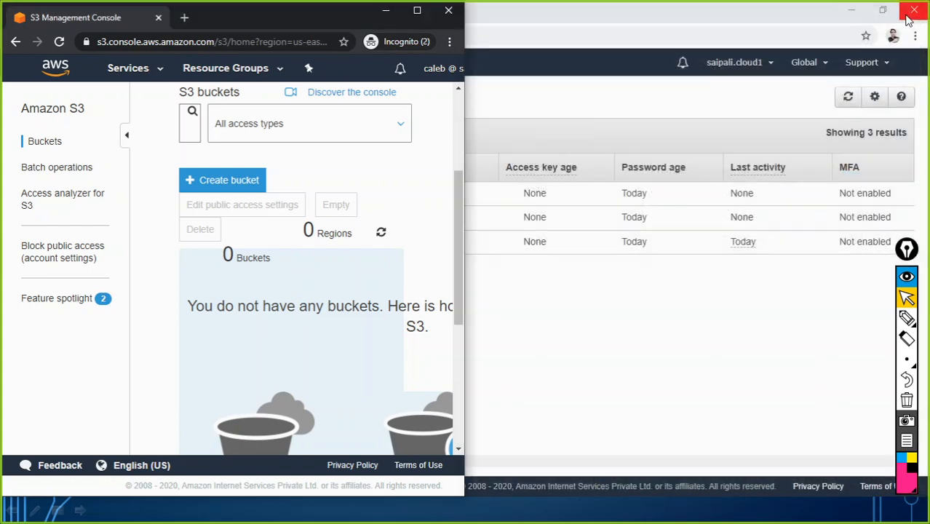
{"action": "left_click", "coordinate": [913, 6]}
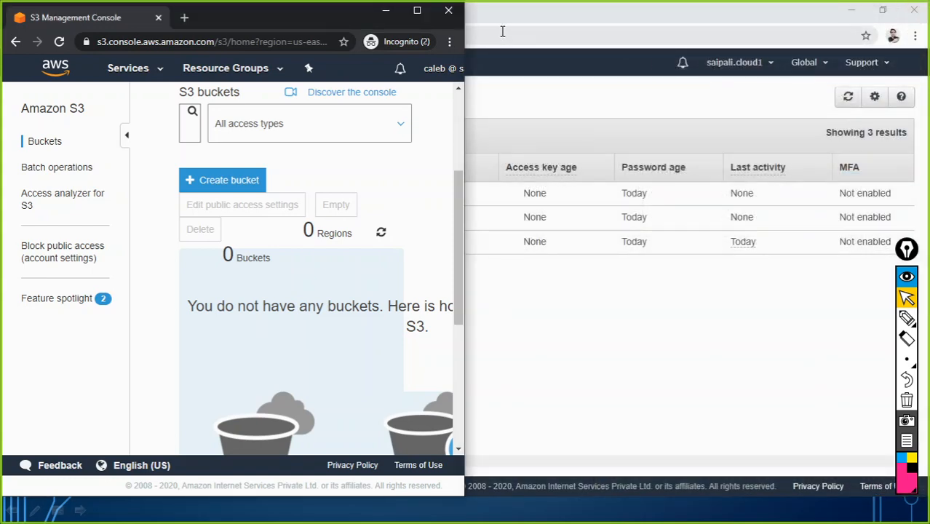
{"action": "left_click", "coordinate": [449, 12]}
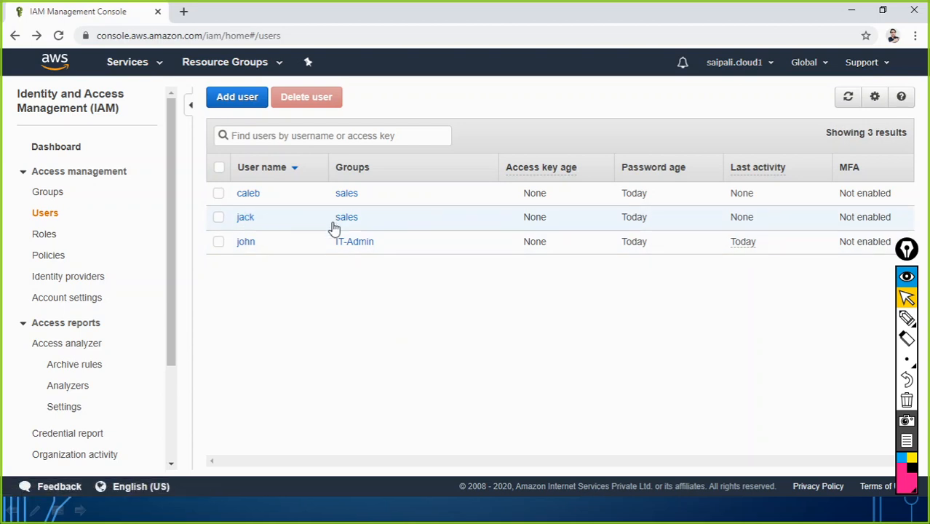
Start a new IAM user after reviewing the four planned user names in the Notepad list
{"action": "left_click", "coordinate": [239, 100]}
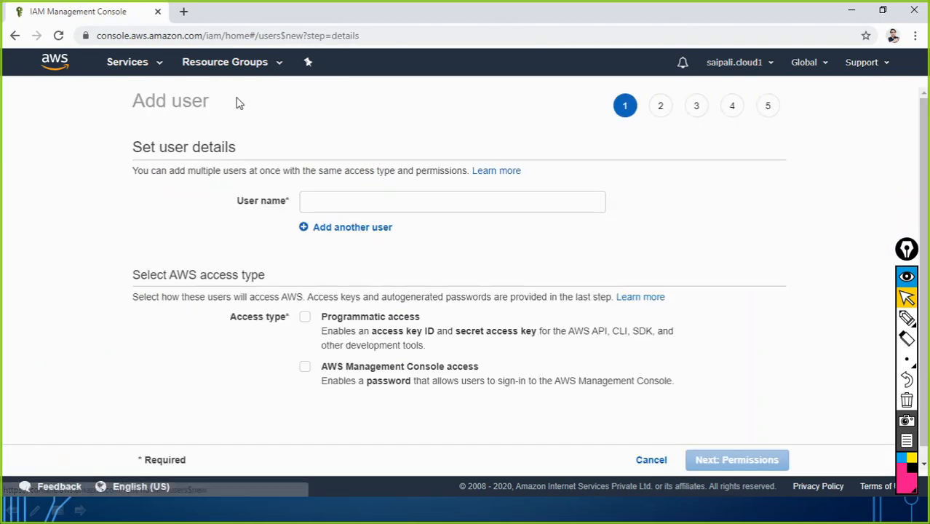
{"action": "key", "text": "alt+Tab"}
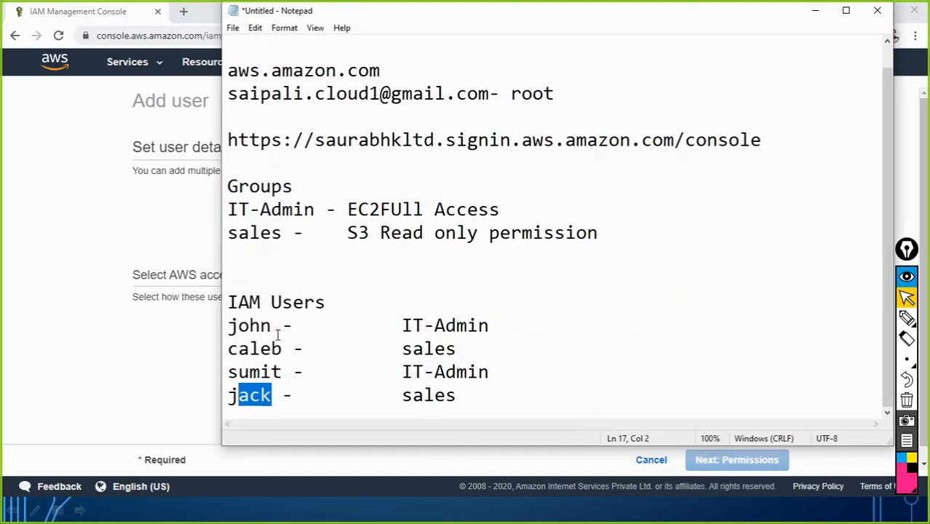
{"action": "left_click_drag", "start_coordinate": [278, 329], "coordinate": [224, 329]}
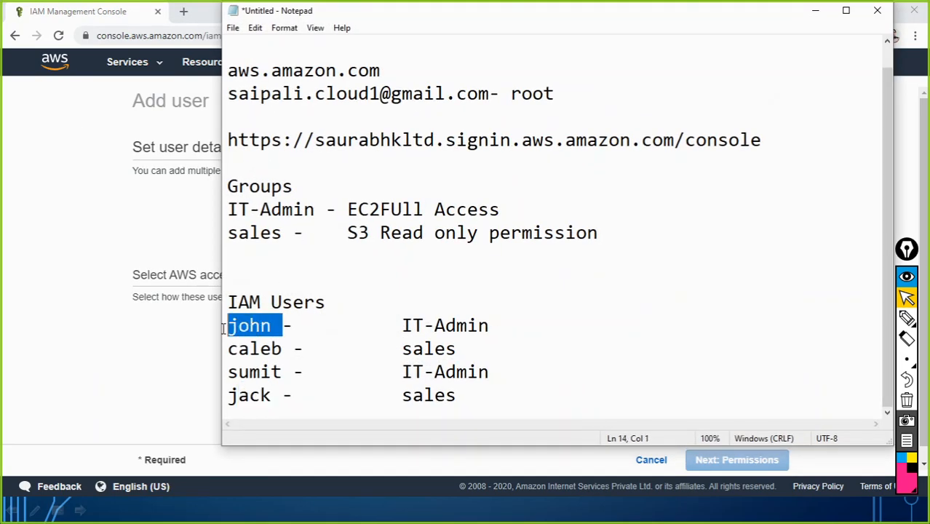
{"action": "left_click_drag", "start_coordinate": [283, 348], "coordinate": [228, 348]}
{"action": "left_click_drag", "start_coordinate": [286, 393], "coordinate": [227, 394]}
{"action": "left_click_drag", "start_coordinate": [283, 372], "coordinate": [214, 377]}
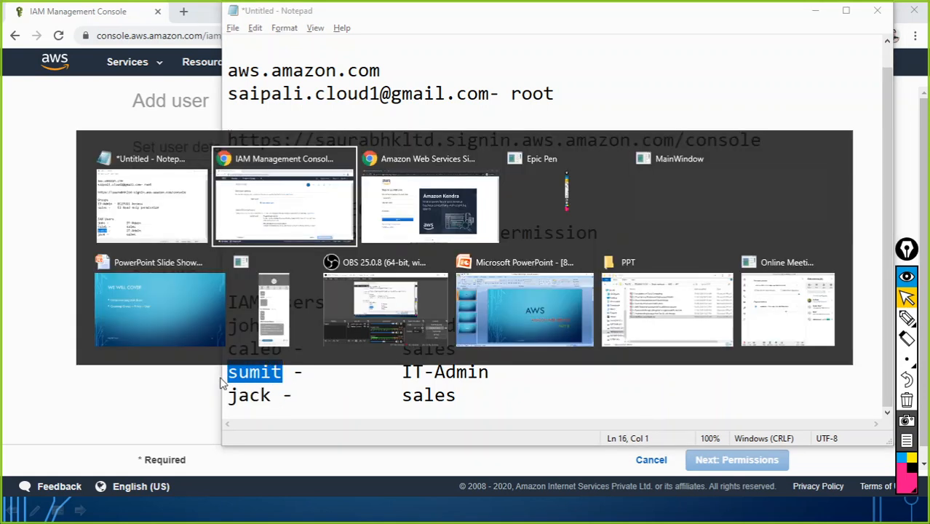
{"action": "key", "text": "alt+Tab"}
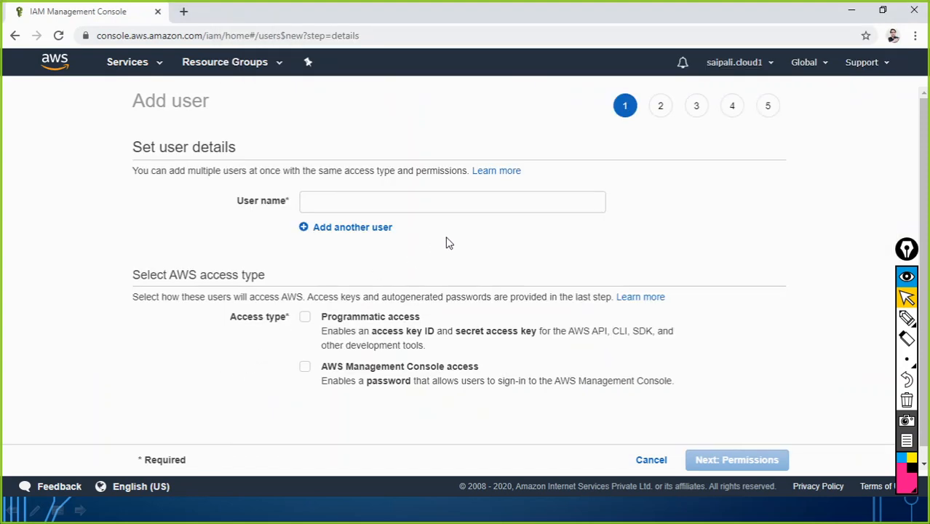
{"action": "left_click", "coordinate": [328, 199]}
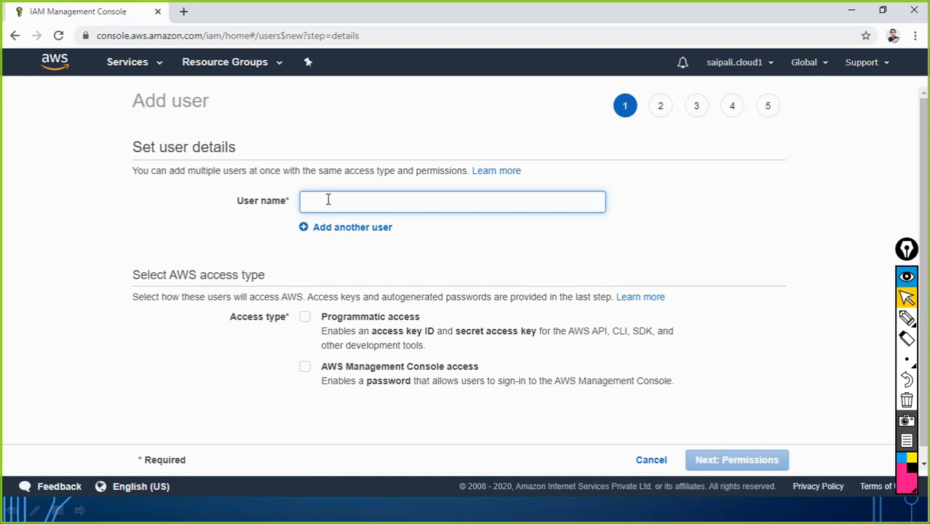
Name the user 'sumit' and give console access with a custom password and no forced reset
{"action": "type", "text": "sumit"}
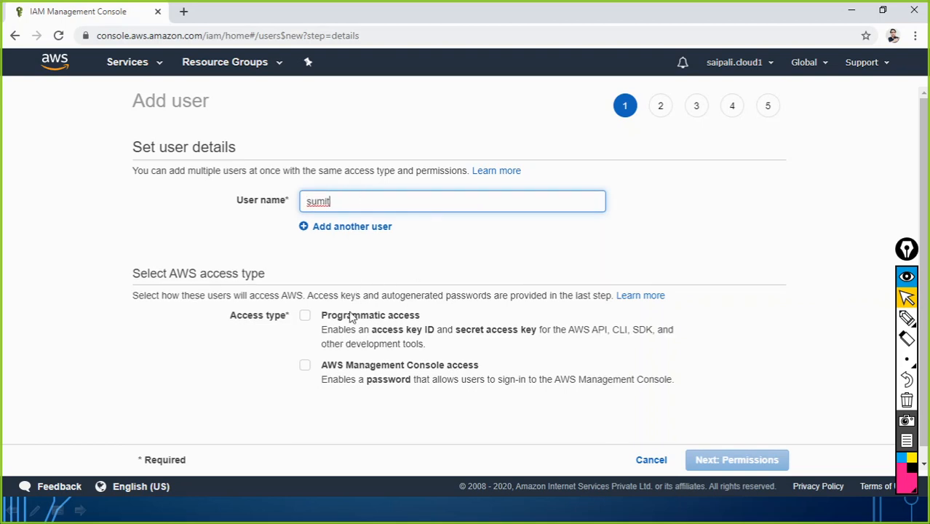
{"action": "left_click", "coordinate": [312, 367]}
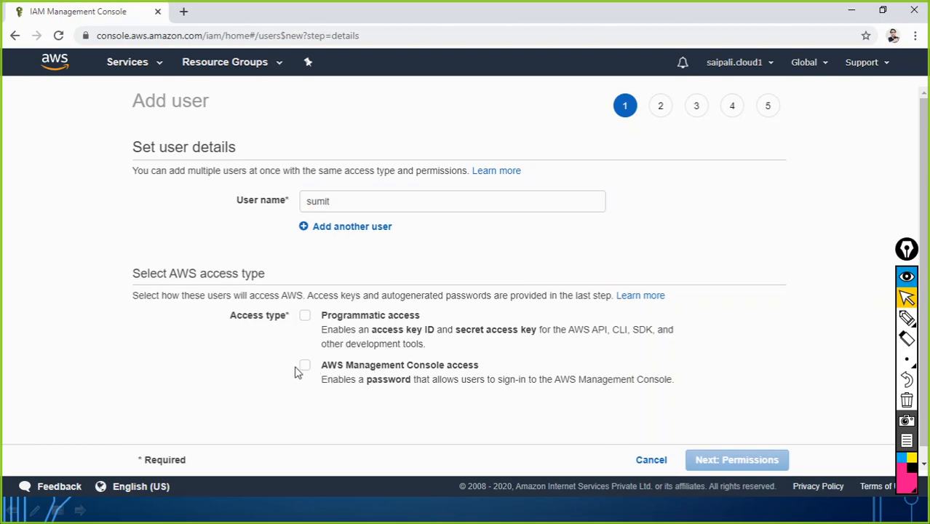
{"action": "left_click", "coordinate": [304, 367]}
{"action": "scroll", "coordinate": [411, 337], "scroll_direction": "down", "scroll_amount": 2}
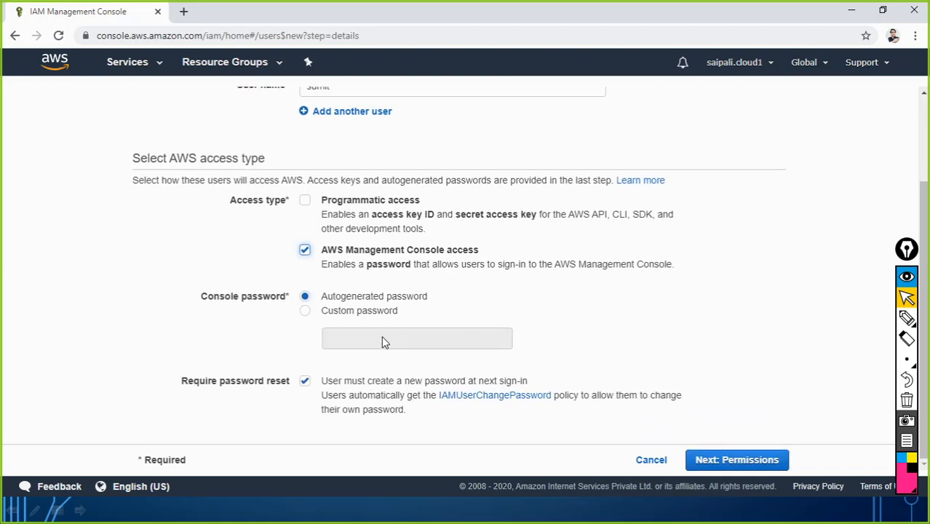
{"action": "left_click", "coordinate": [305, 311]}
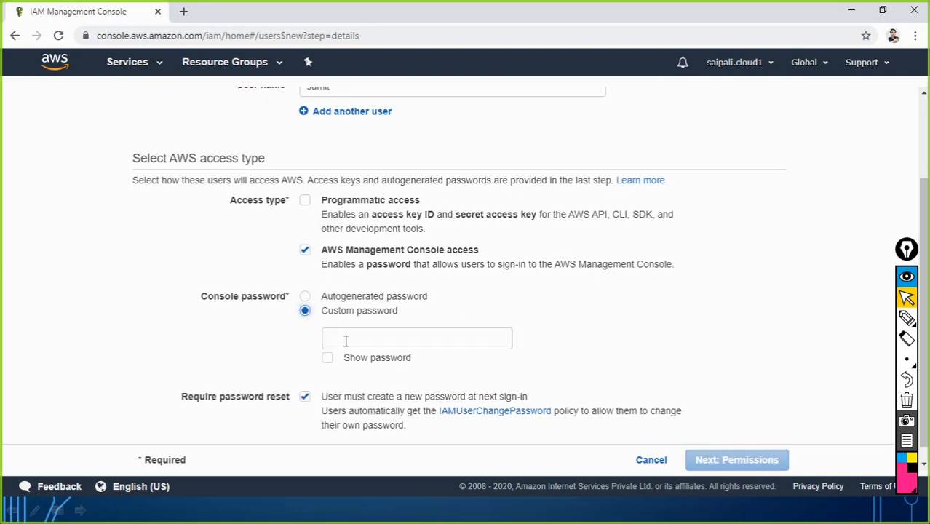
{"action": "left_click", "coordinate": [345, 339]}
{"action": "type", "text": "*"}
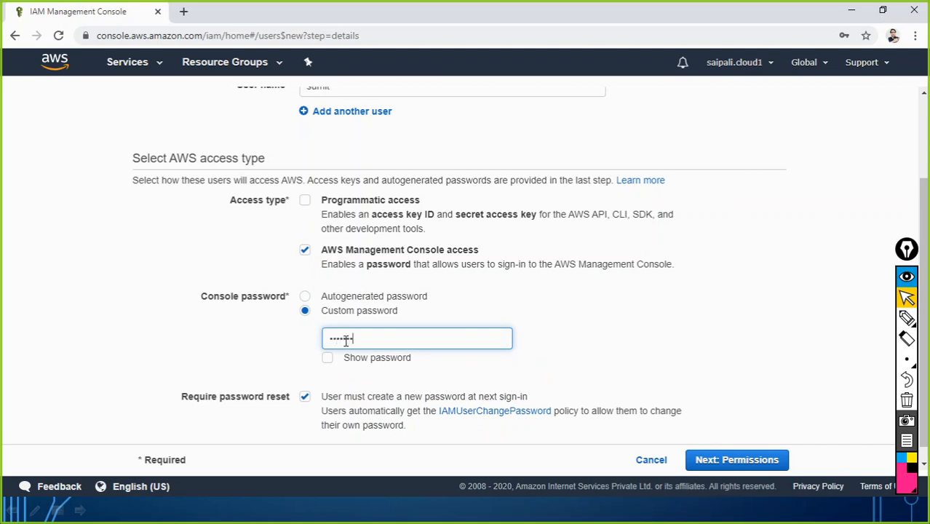
{"action": "left_click", "coordinate": [363, 398]}
{"action": "left_click", "coordinate": [720, 462]}
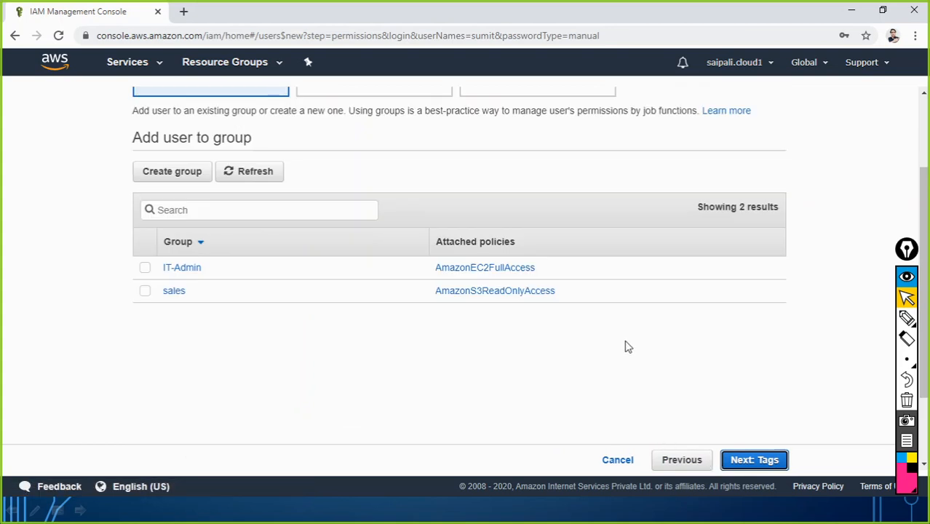
{"action": "scroll", "coordinate": [625, 347], "scroll_direction": "up", "scroll_amount": 2}
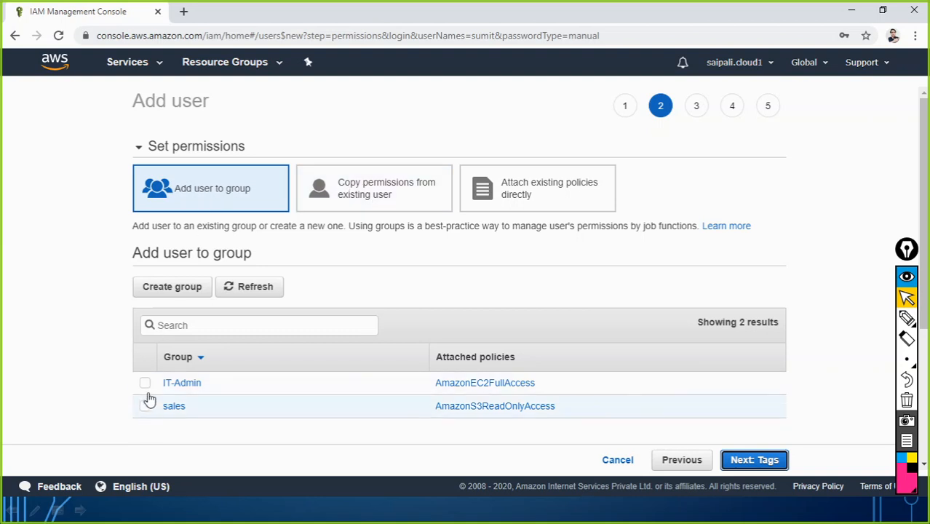
Copy sumit's permissions from existing user john, checking the Notepad notes first
{"action": "left_click", "coordinate": [390, 198]}
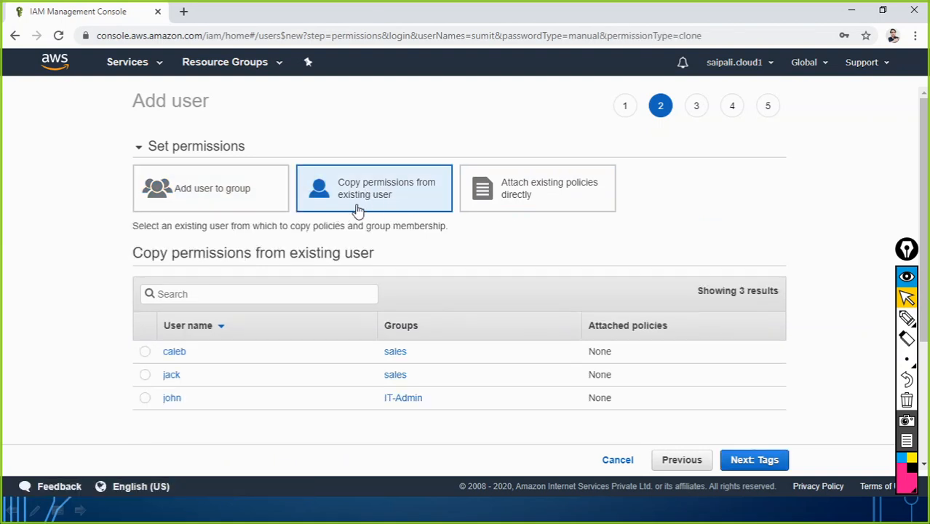
{"action": "key", "text": "alt+Tab"}
{"action": "key", "text": "alt+Tab"}
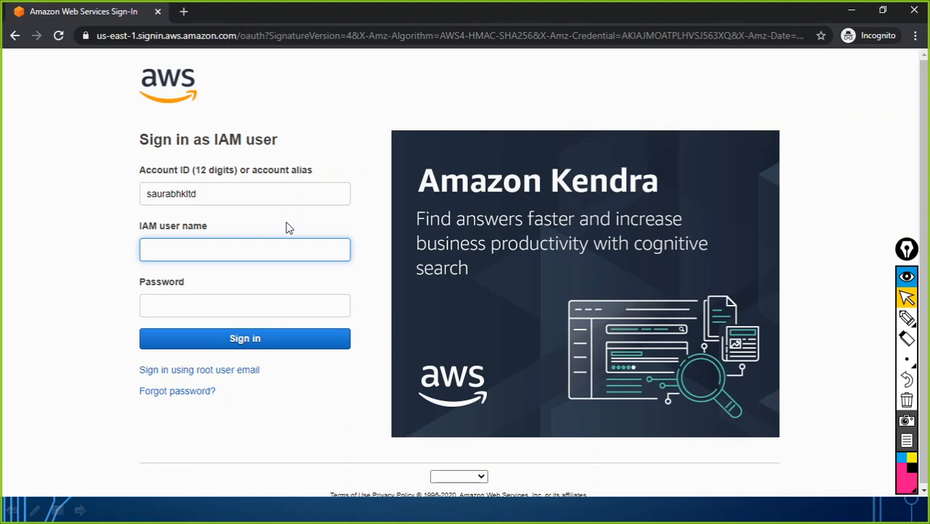
{"action": "key", "text": "alt+Tab"}
{"action": "key", "text": "alt+Tab"}
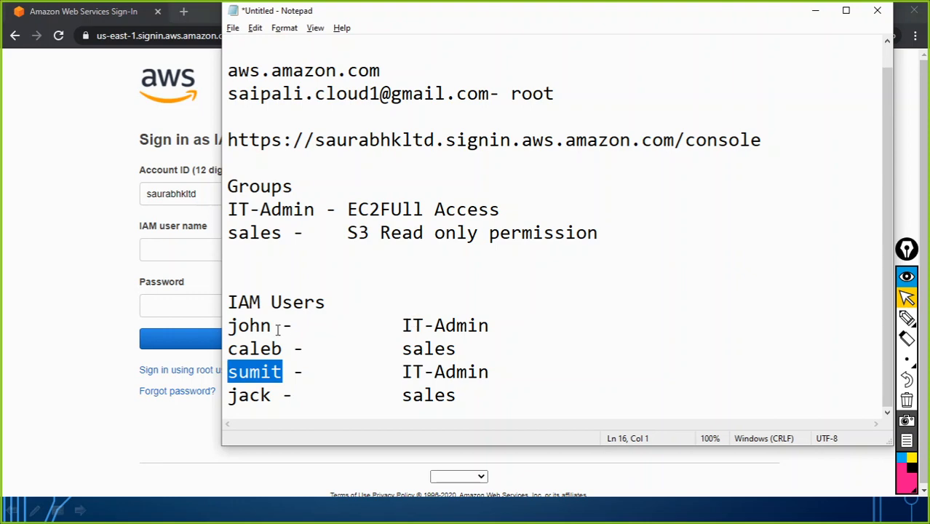
{"action": "key", "text": "alt+Tab"}
{"action": "key", "text": "Tab"}
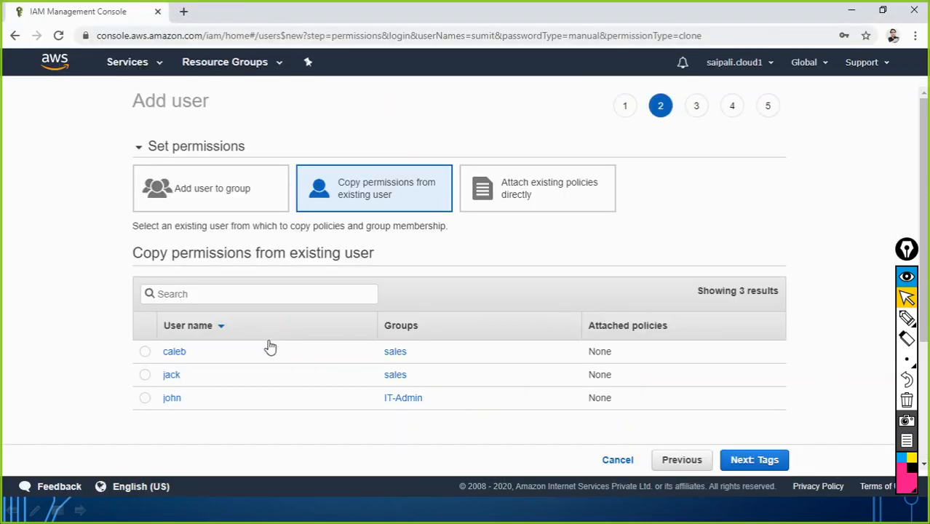
{"action": "left_click", "coordinate": [150, 400]}
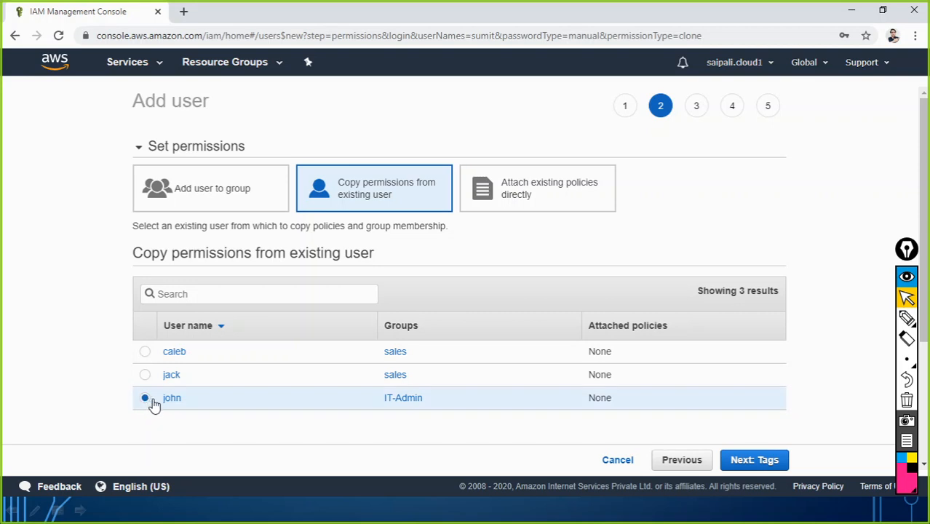
{"action": "left_click", "coordinate": [737, 461]}
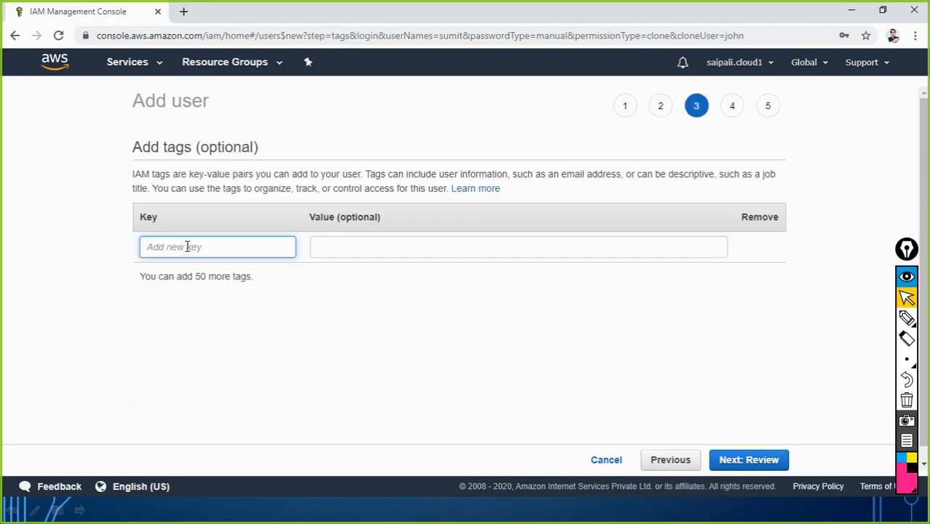
Review and create user sumit, then close the wizard back to the Users list
{"action": "left_click", "coordinate": [769, 460]}
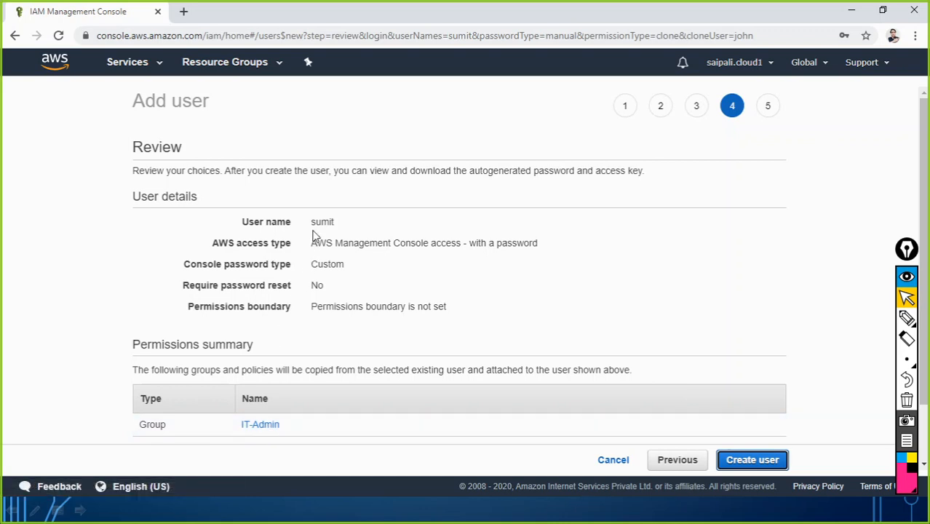
{"action": "left_click", "coordinate": [736, 460]}
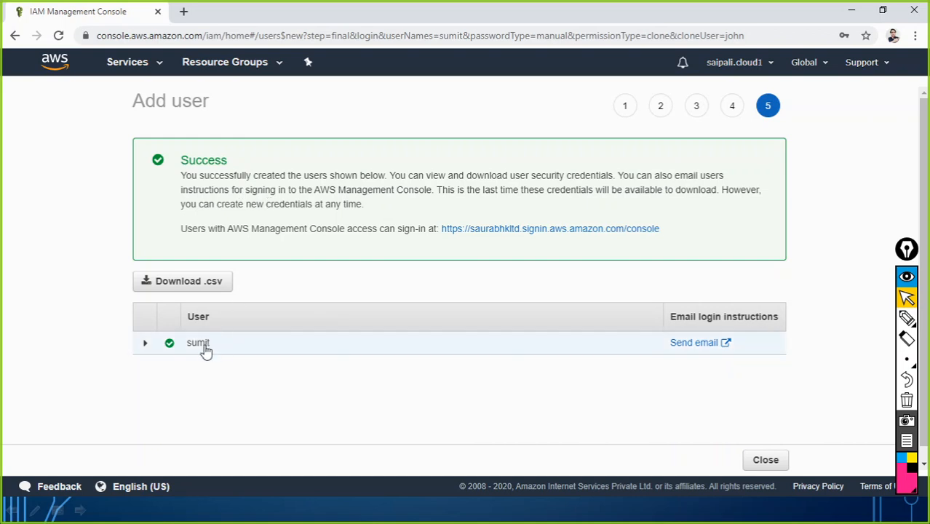
{"action": "left_click", "coordinate": [765, 468]}
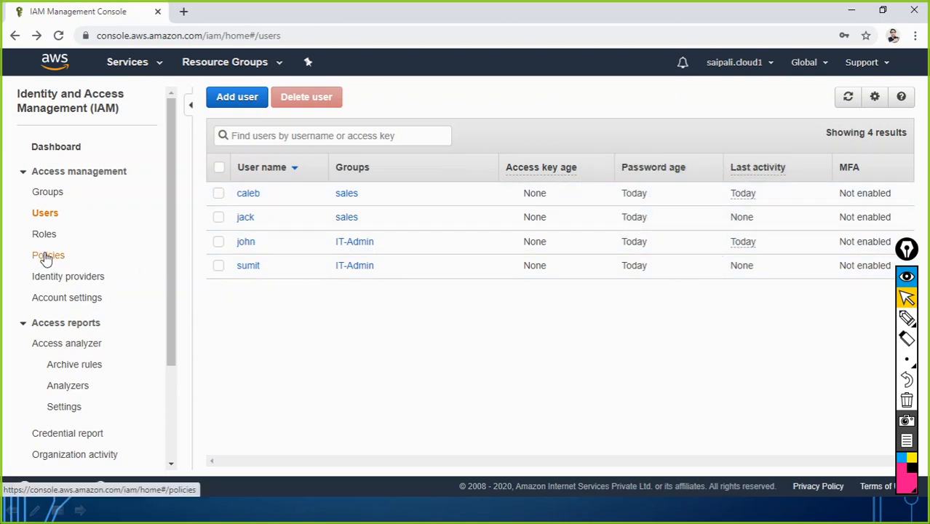
Open the IT-Admin group's details and choose to remove sumit from it
{"action": "left_click", "coordinate": [46, 195]}
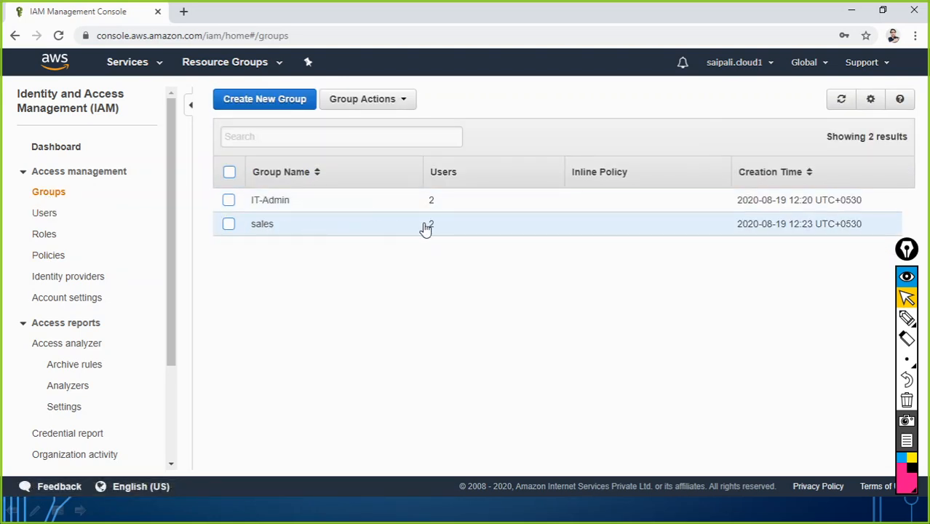
{"action": "left_click", "coordinate": [275, 202]}
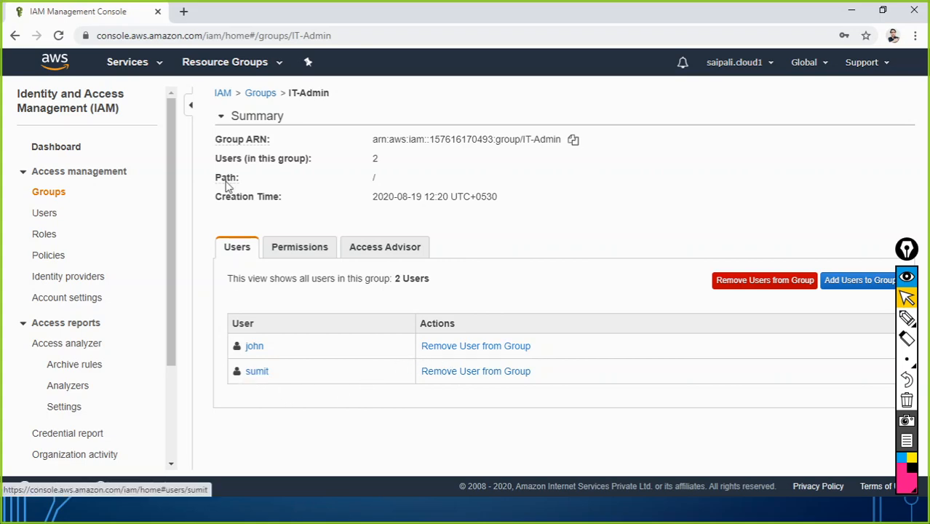
{"action": "left_click", "coordinate": [457, 370]}
Confirm sumit's removal from IT-Admin and append '- sales' to his Notepad line
{"action": "left_click", "coordinate": [544, 313]}
{"action": "key", "text": "alt+Tab"}
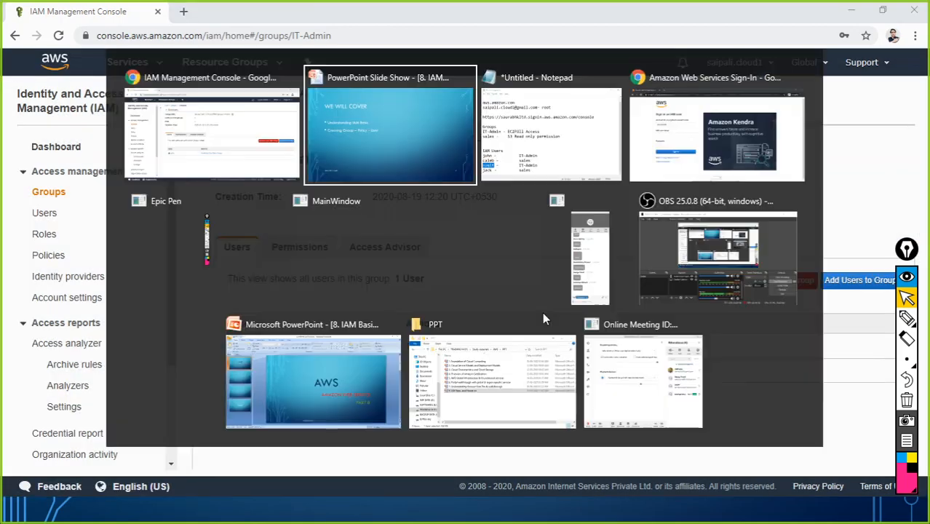
{"action": "key", "text": "alt+Tab"}
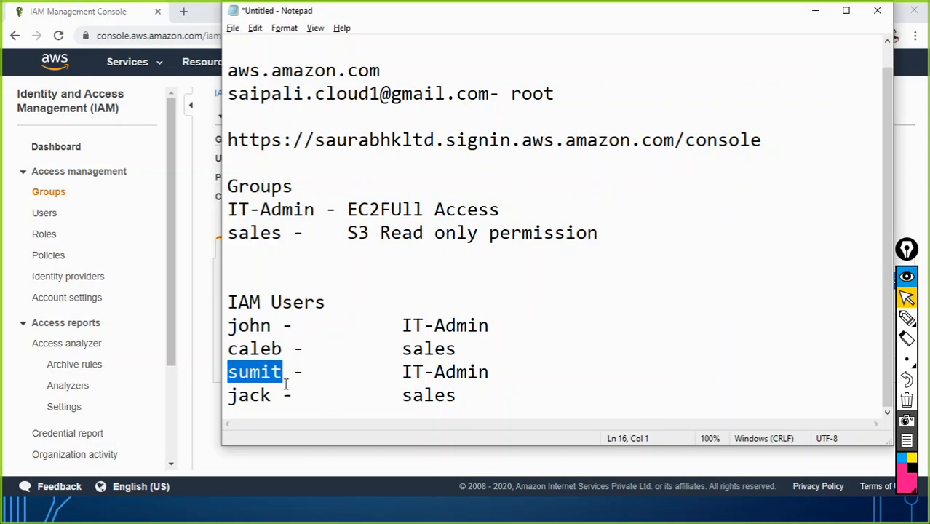
{"action": "left_click_drag", "start_coordinate": [404, 372], "coordinate": [496, 376]}
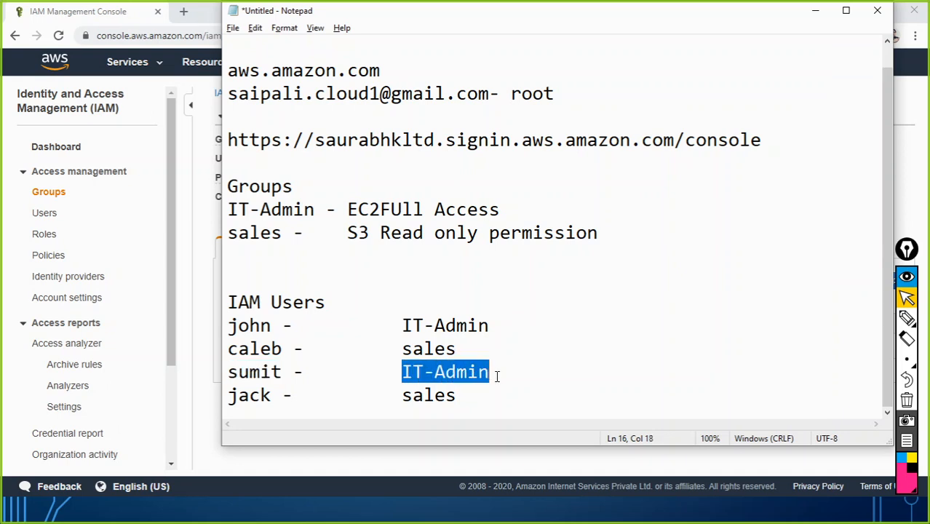
{"action": "left_click", "coordinate": [499, 376]}
{"action": "type", "text": "- sales"}
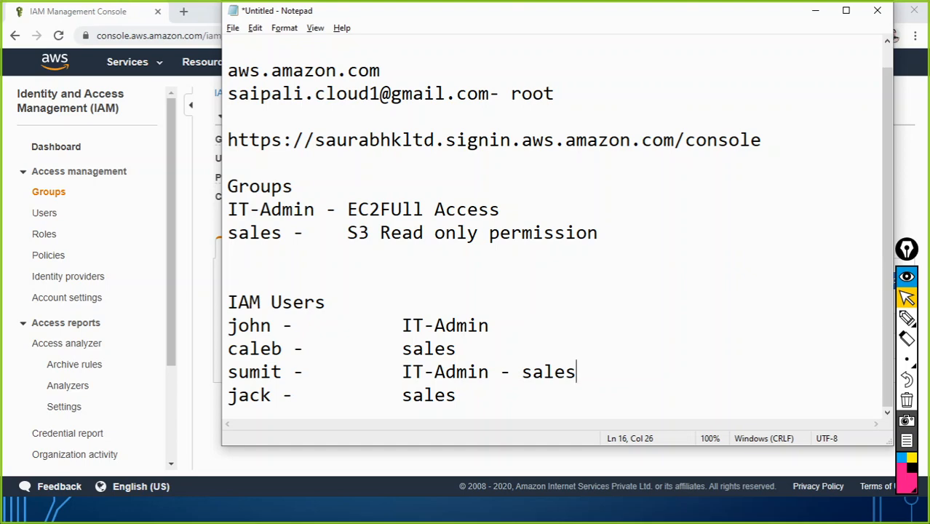
{"action": "key", "text": "alt+Tab"}
{"action": "left_click", "coordinate": [371, 146]}
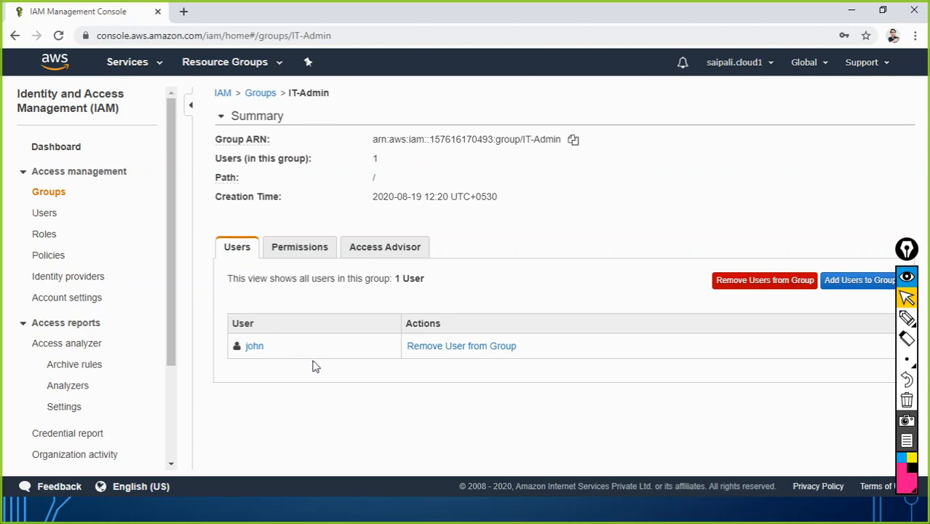
Add sumit to the sales group, check his tags, and return to the Users list
{"action": "left_click", "coordinate": [41, 218]}
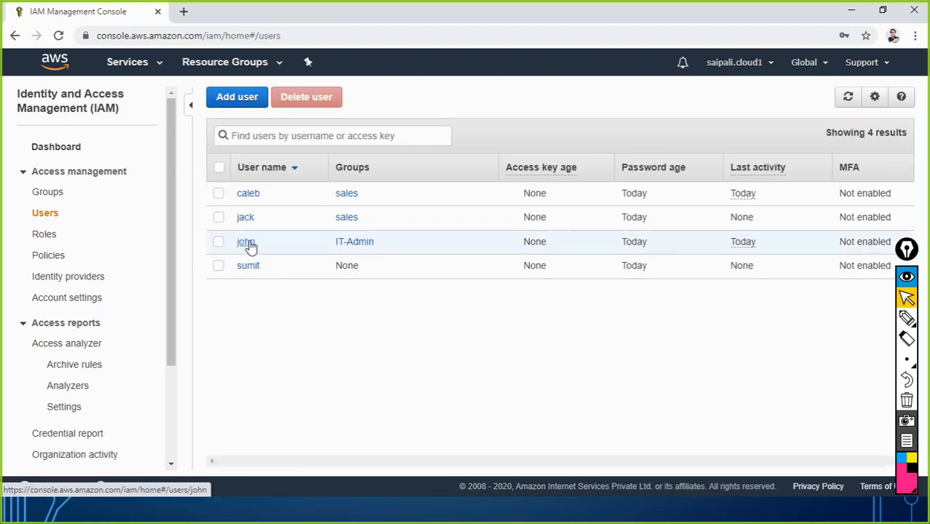
{"action": "left_click", "coordinate": [258, 269]}
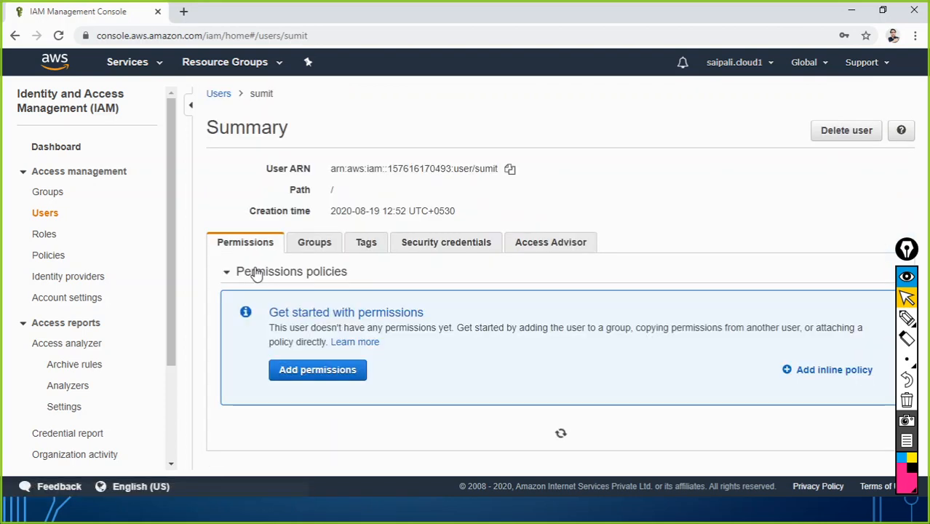
{"action": "left_click", "coordinate": [315, 244]}
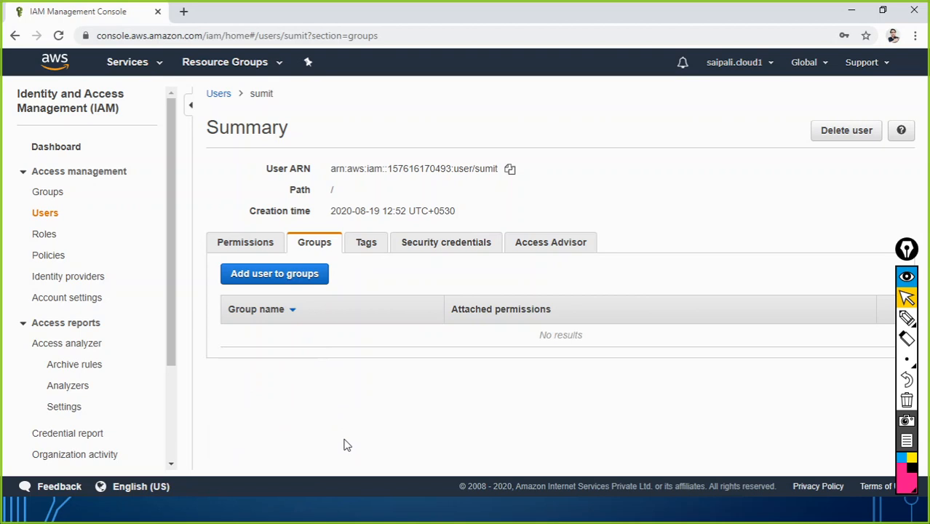
{"action": "left_click", "coordinate": [264, 282]}
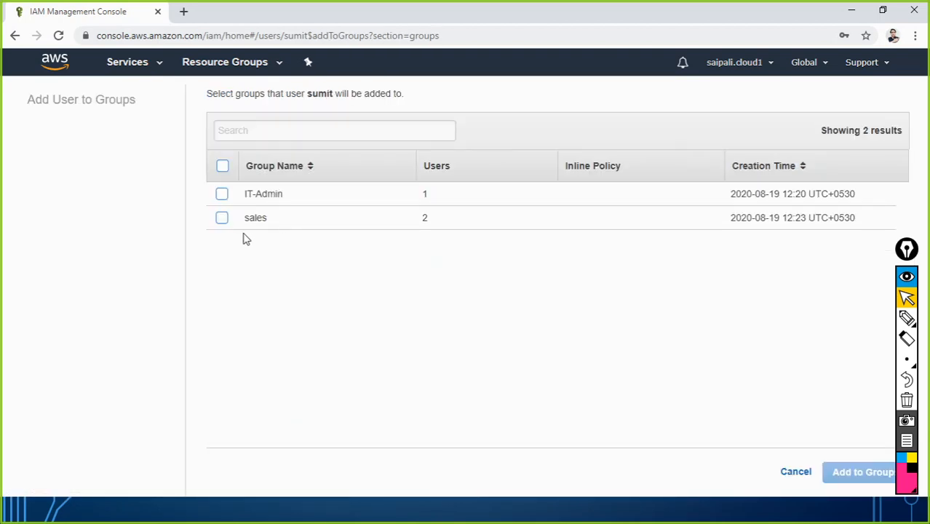
{"action": "left_click", "coordinate": [222, 218]}
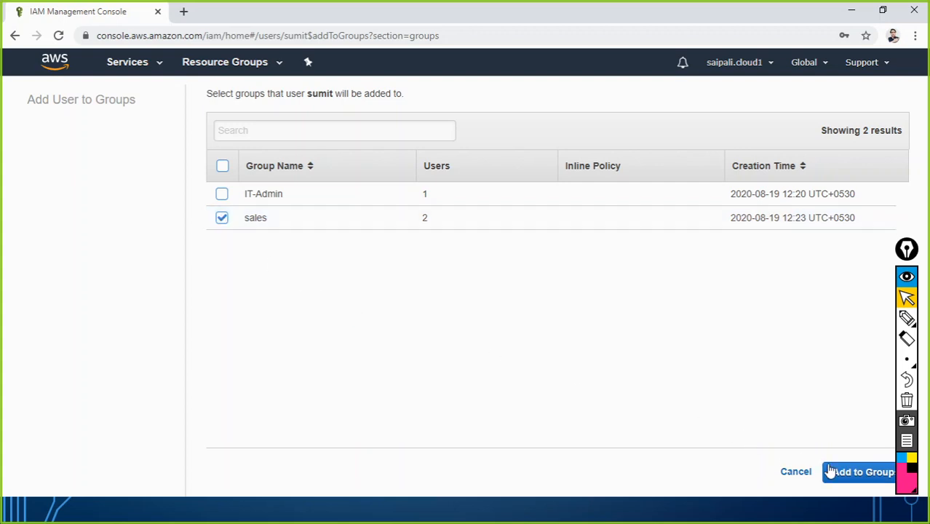
{"action": "left_click", "coordinate": [841, 470]}
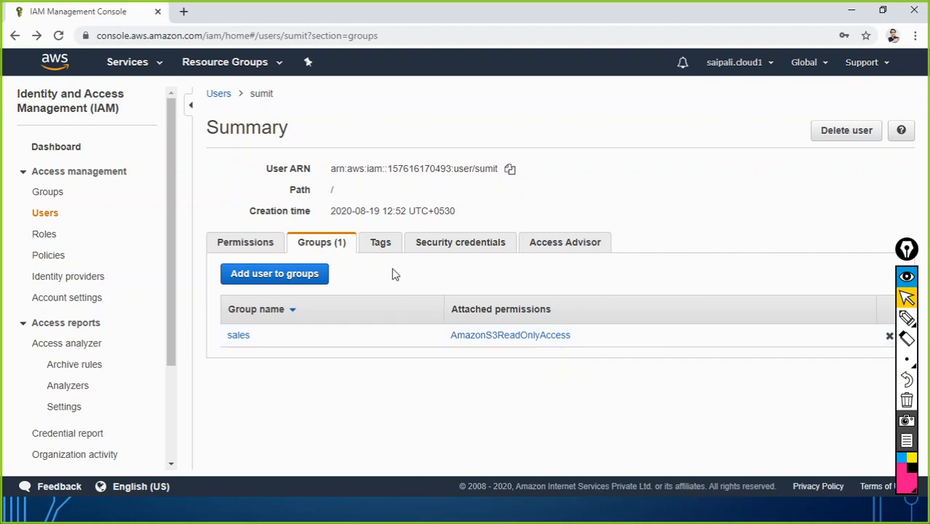
{"action": "left_click", "coordinate": [381, 245]}
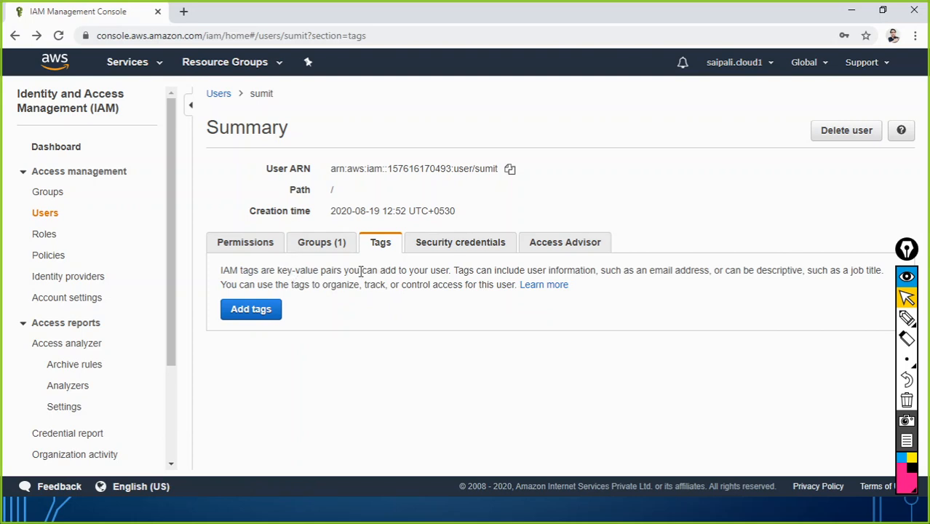
{"action": "left_click", "coordinate": [44, 216]}
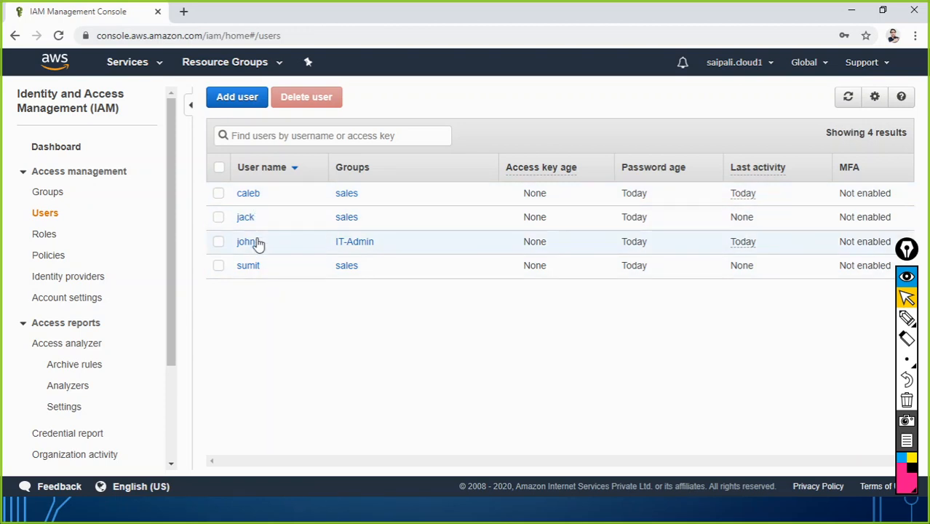
Open john's user summary and view his two tags
{"action": "left_click", "coordinate": [289, 249]}
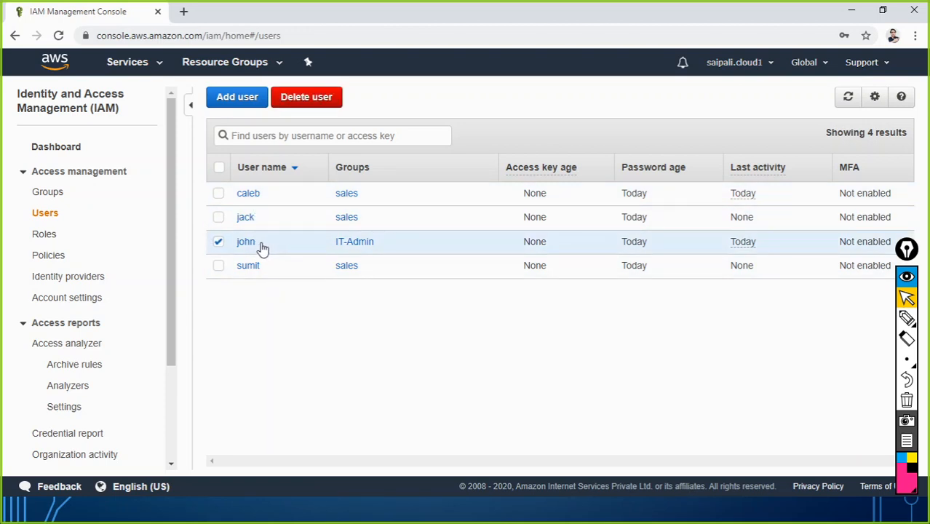
{"action": "left_click", "coordinate": [217, 243]}
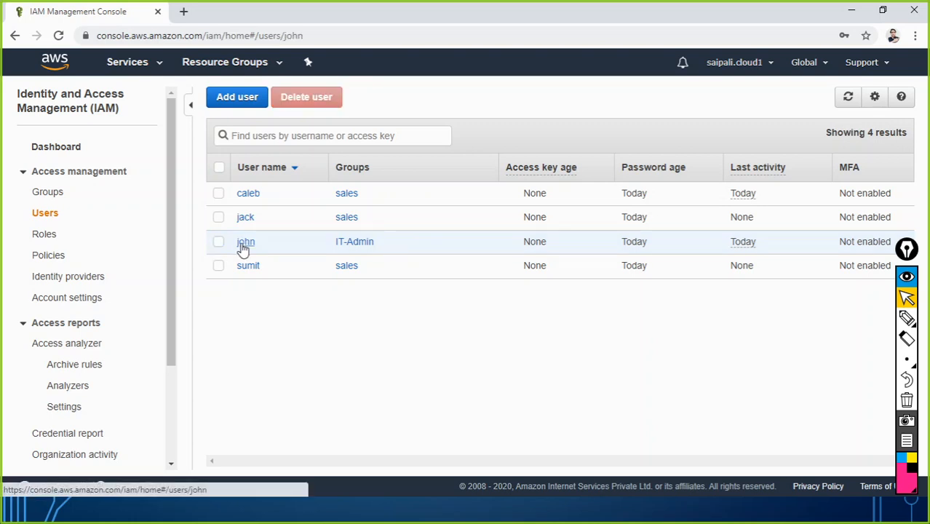
{"action": "left_click", "coordinate": [246, 242]}
{"action": "left_click", "coordinate": [376, 246]}
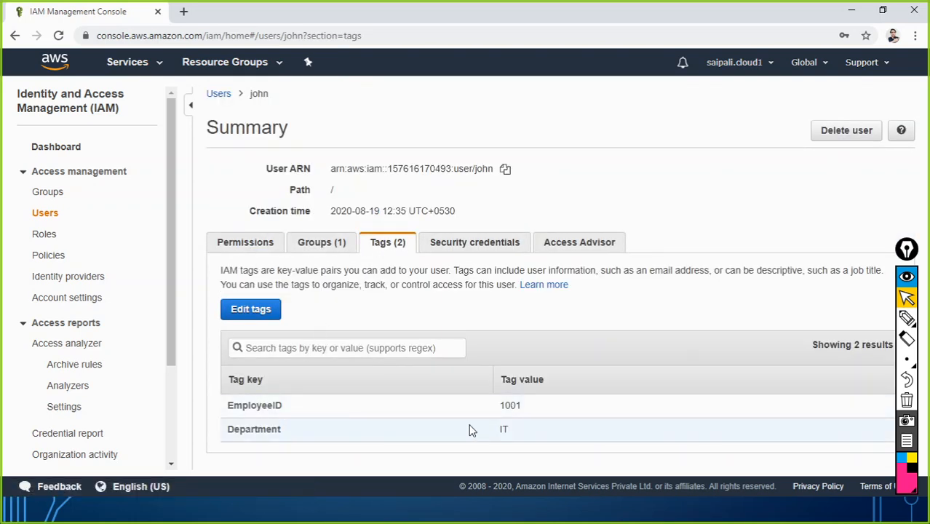
Scroll through john's security credentials
{"action": "left_click", "coordinate": [457, 251]}
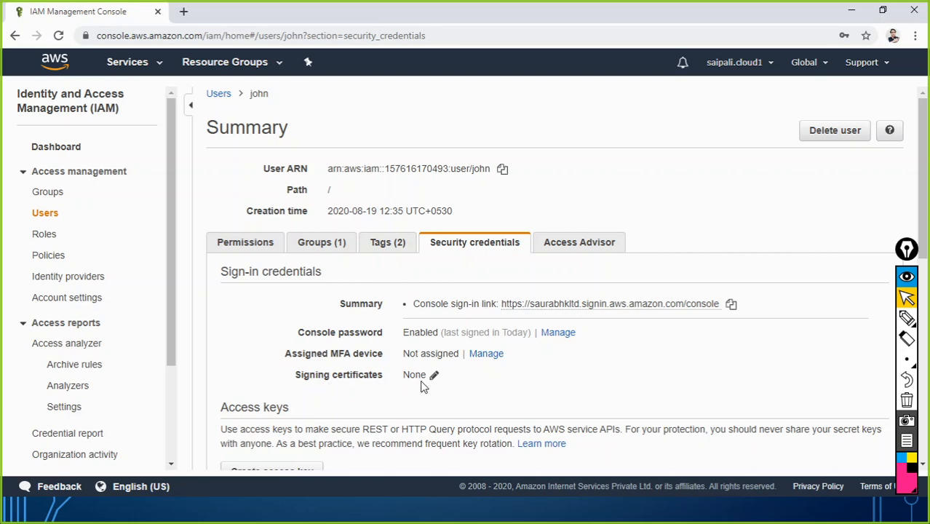
{"action": "scroll", "coordinate": [444, 378], "scroll_direction": "down", "scroll_amount": 3}
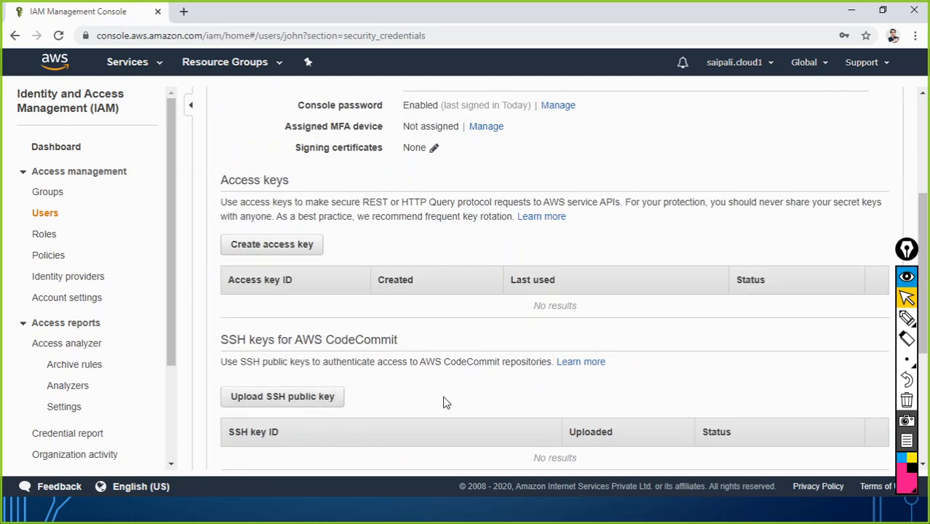
{"action": "scroll", "coordinate": [444, 404], "scroll_direction": "down", "scroll_amount": 3}
{"action": "scroll", "coordinate": [380, 387], "scroll_direction": "down", "scroll_amount": 1}
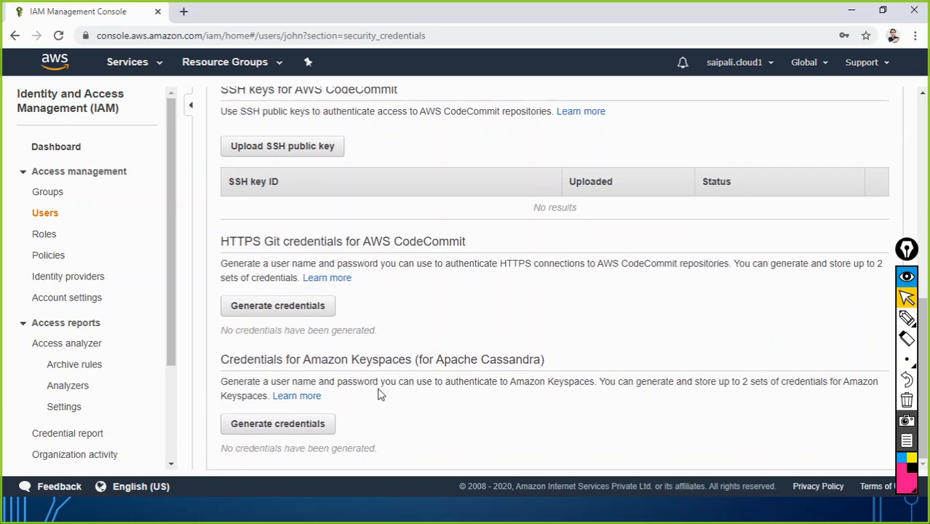
{"action": "scroll", "coordinate": [379, 394], "scroll_direction": "up", "scroll_amount": 7}
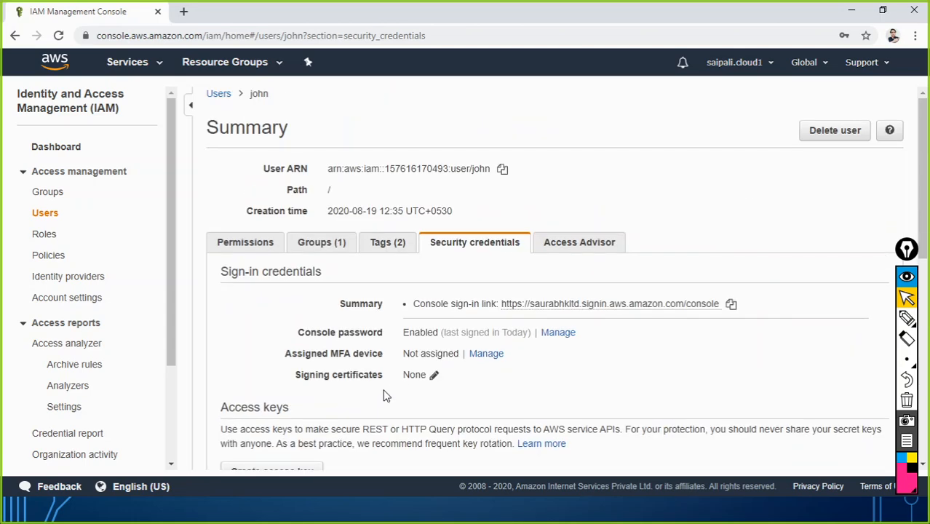
Check Access Advisor: 5 services allowed via AmazonEC2FullAccess, EC2 accessed today
{"action": "left_click", "coordinate": [582, 243]}
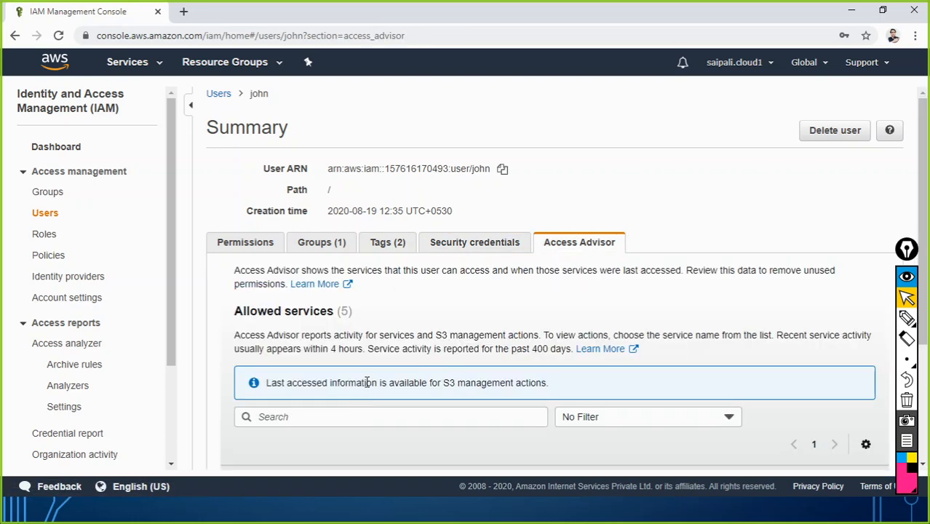
{"action": "scroll", "coordinate": [361, 395], "scroll_direction": "down", "scroll_amount": 3}
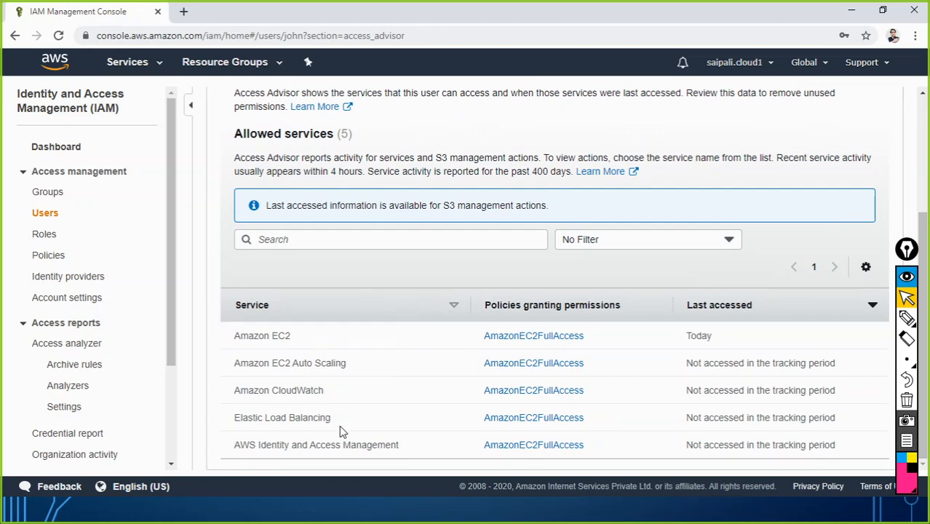
{"action": "scroll", "coordinate": [328, 350], "scroll_direction": "up", "scroll_amount": 3}
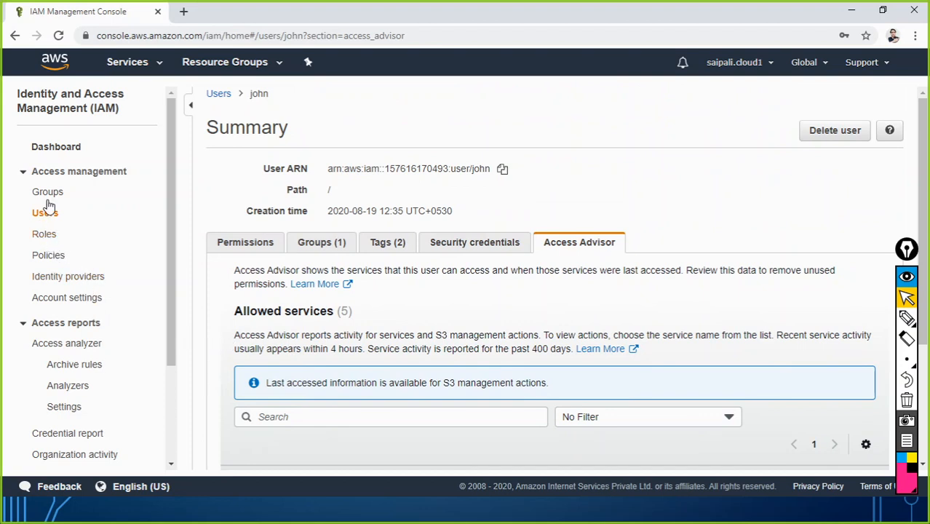
Delete the sales and IT-Admin groups through Group Actions
{"action": "left_click", "coordinate": [57, 147]}
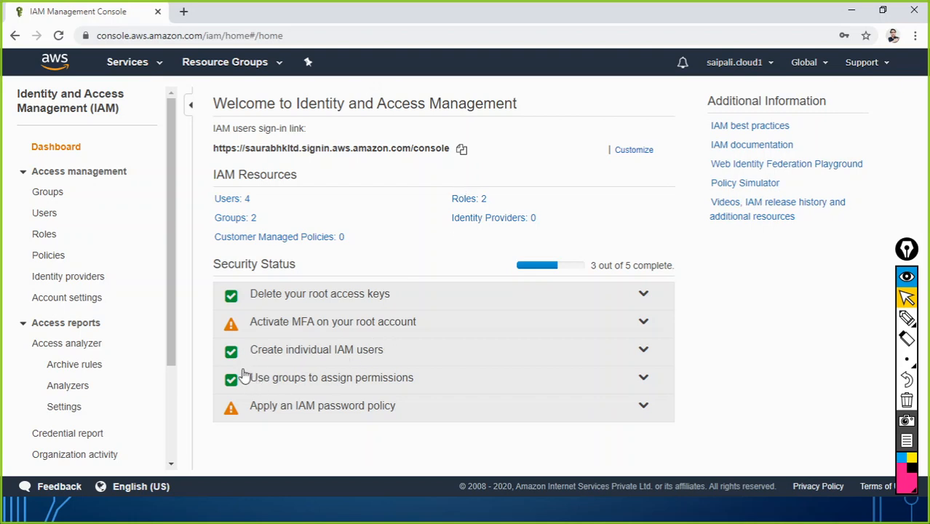
{"action": "left_click", "coordinate": [239, 217]}
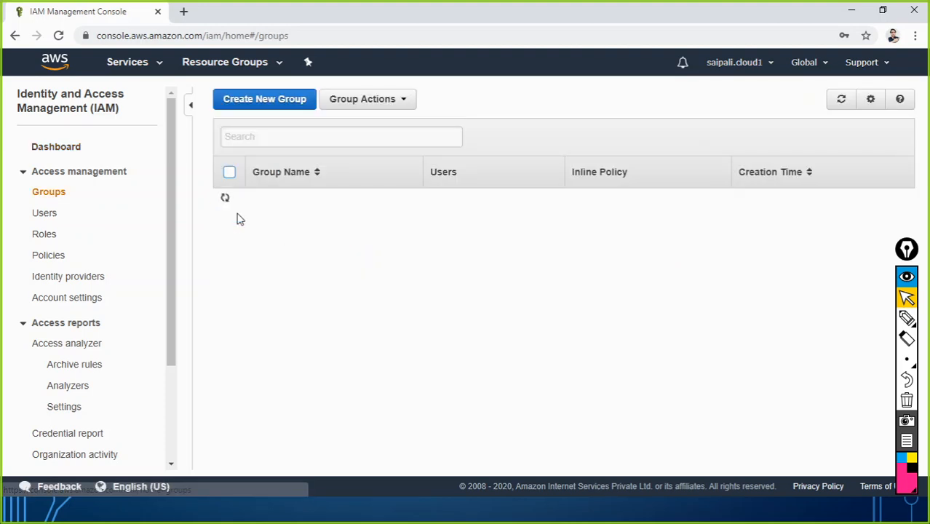
{"action": "left_click", "coordinate": [228, 224]}
{"action": "left_click", "coordinate": [229, 200]}
{"action": "left_click", "coordinate": [362, 103]}
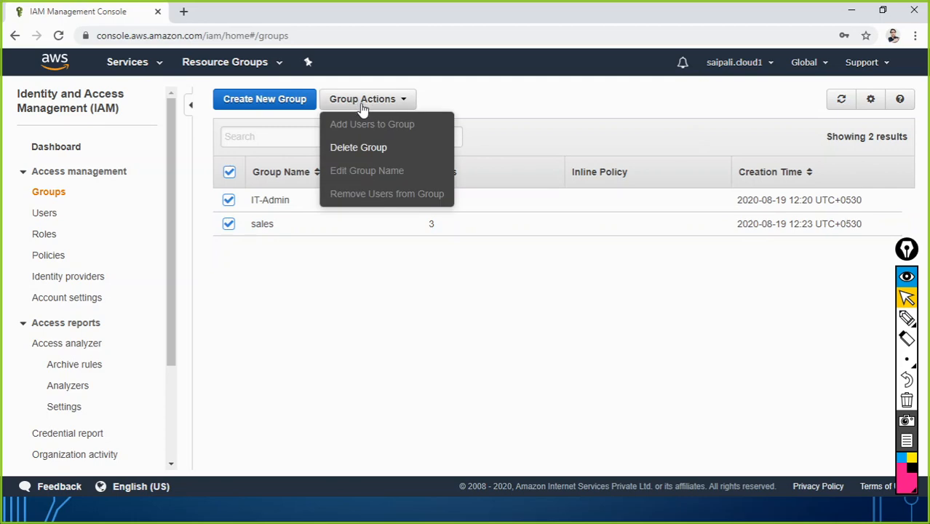
{"action": "left_click", "coordinate": [354, 148]}
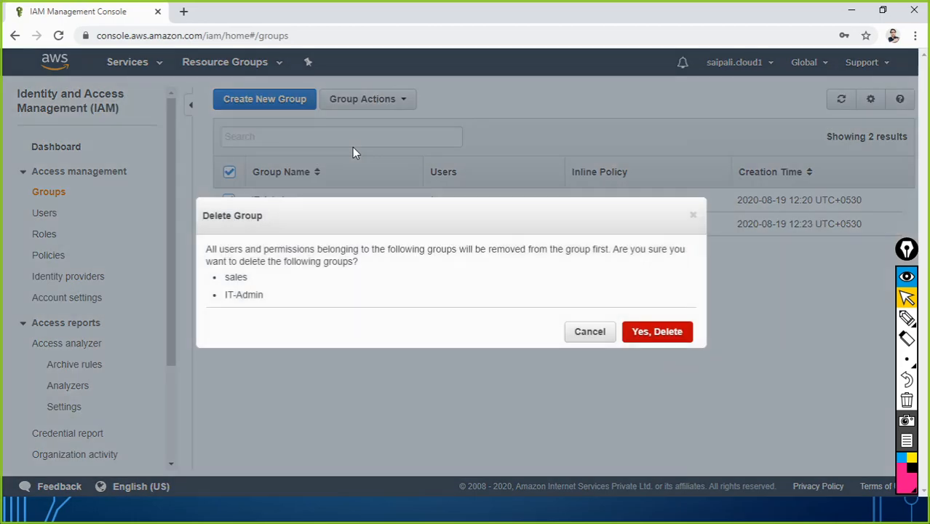
{"action": "left_click", "coordinate": [657, 337]}
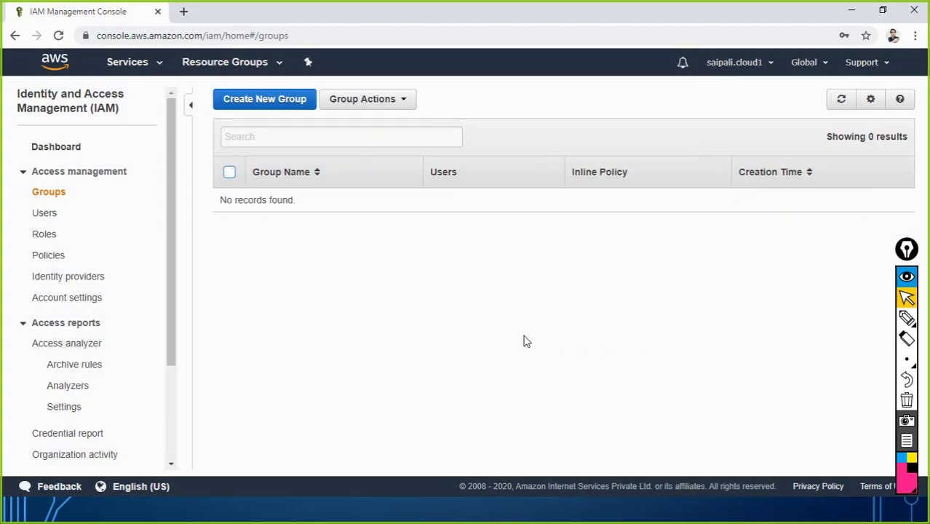
{"action": "left_click", "coordinate": [385, 103]}
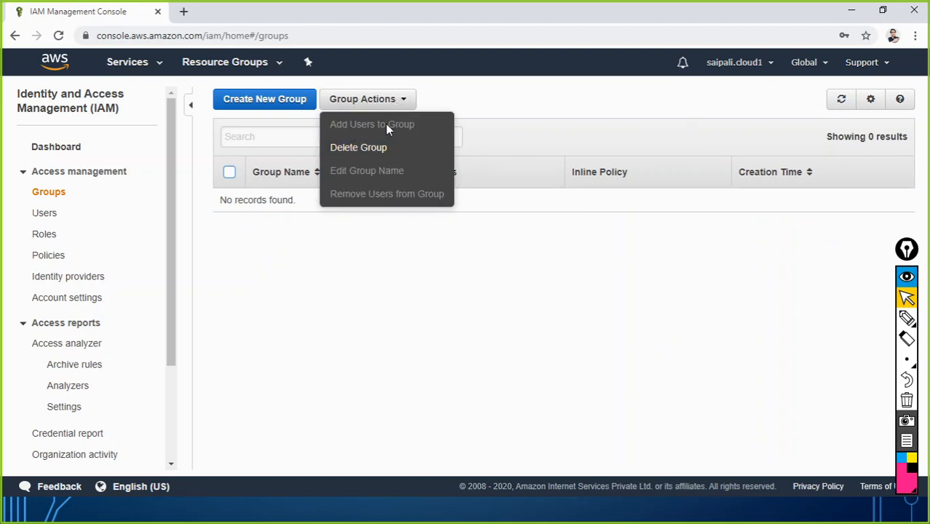
{"action": "left_click", "coordinate": [329, 283]}
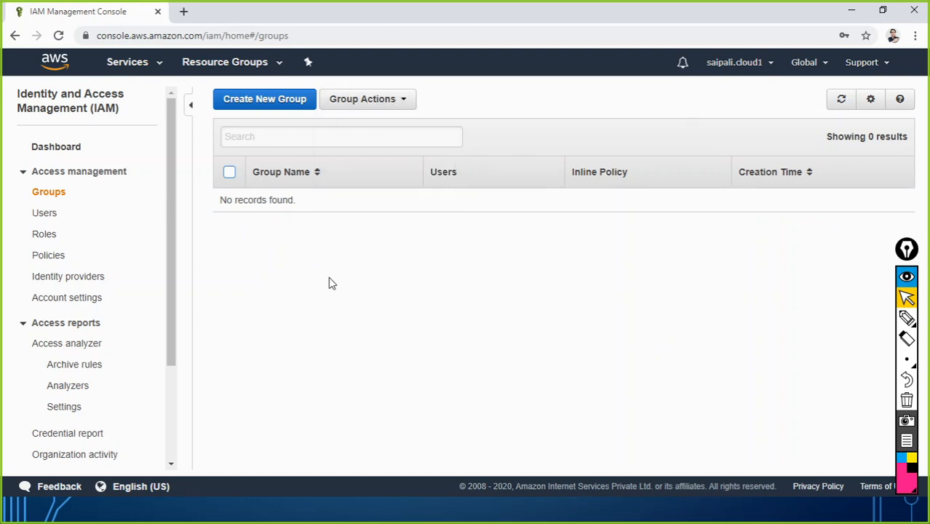
Delete all four IAM users and return to the IAM dashboard
{"action": "left_click", "coordinate": [48, 215]}
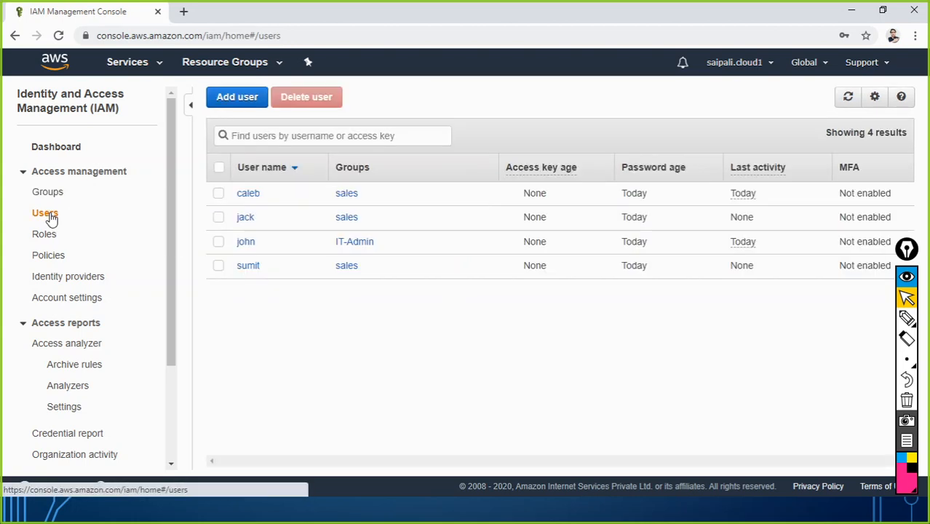
{"action": "left_click", "coordinate": [219, 266]}
{"action": "left_click", "coordinate": [218, 243]}
{"action": "left_click", "coordinate": [218, 217]}
{"action": "left_click", "coordinate": [218, 193]}
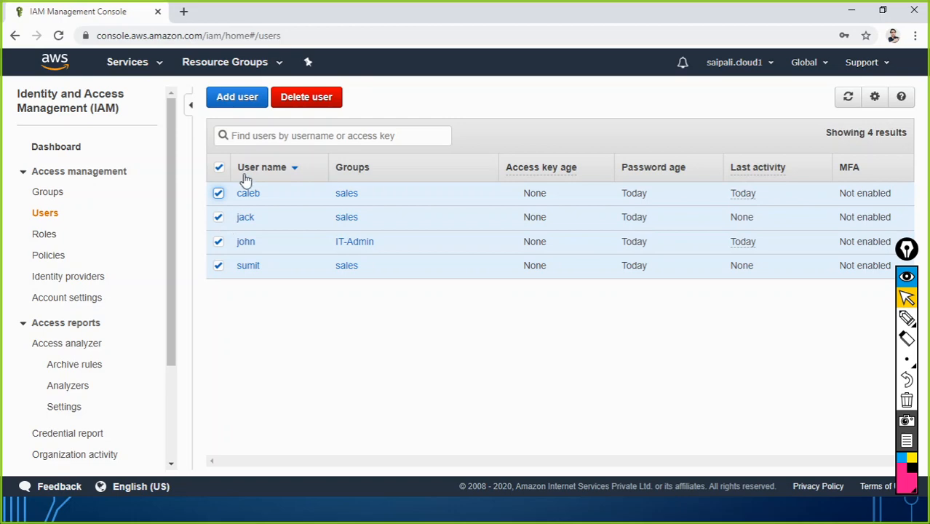
{"action": "left_click", "coordinate": [306, 97]}
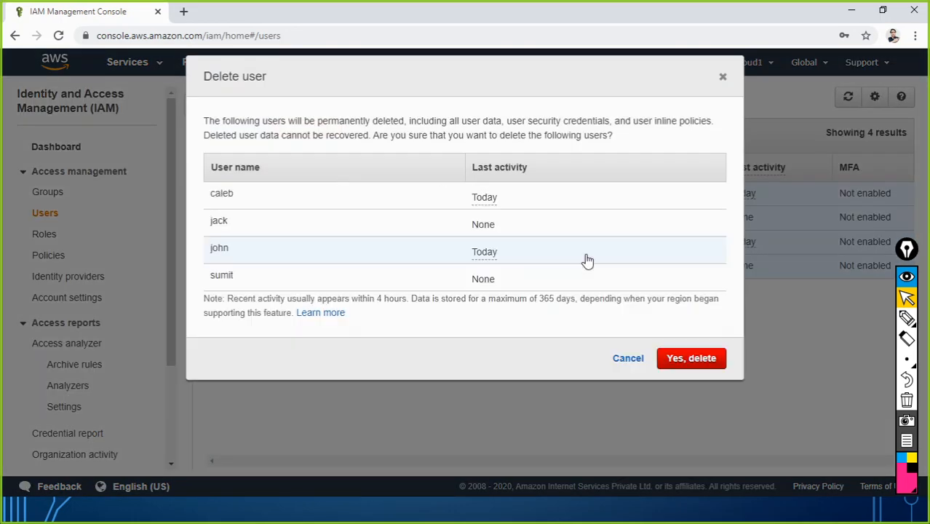
{"action": "left_click", "coordinate": [678, 359]}
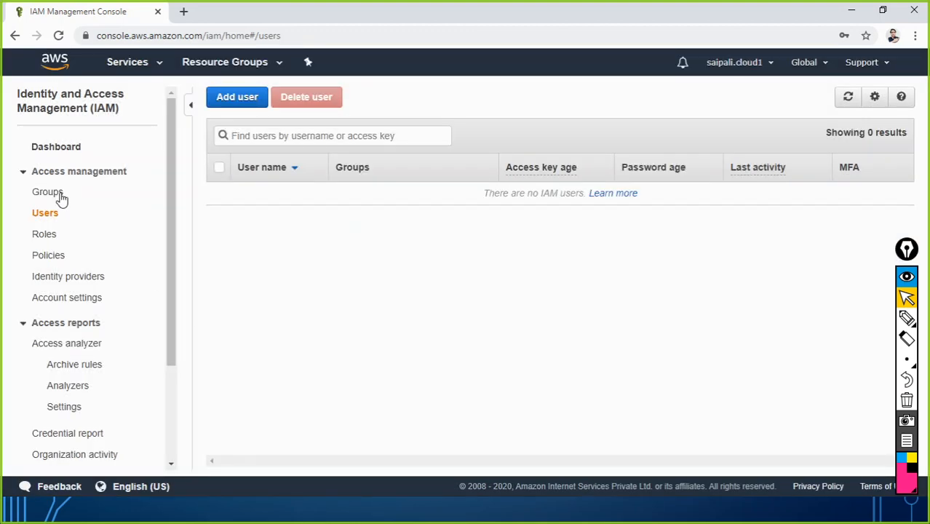
{"action": "left_click", "coordinate": [61, 150]}
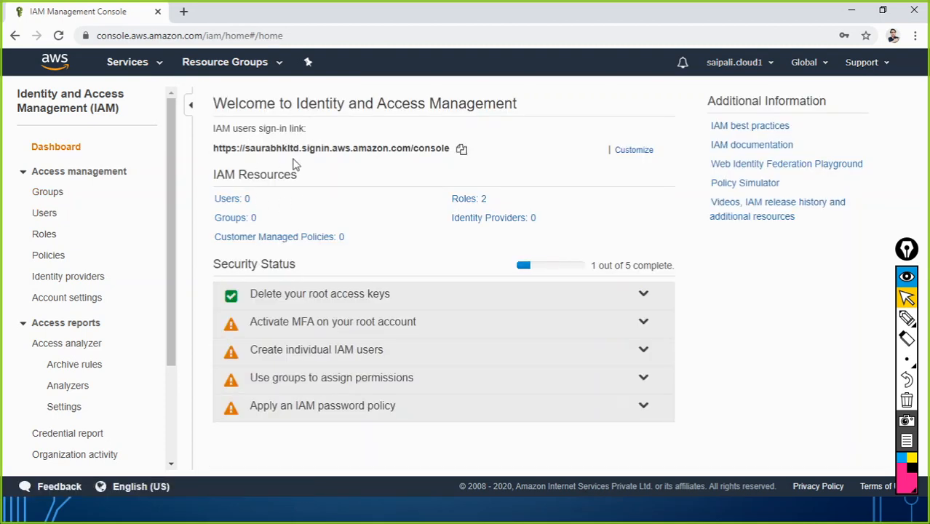
Delete the account alias, then bring up the PowerPoint 'We Will Cover' slide
{"action": "left_click", "coordinate": [625, 152]}
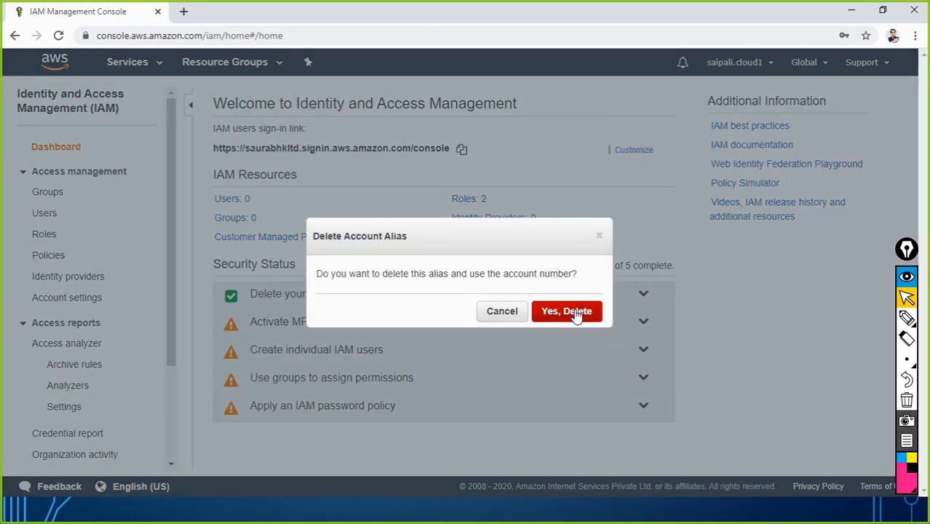
{"action": "left_click", "coordinate": [576, 312]}
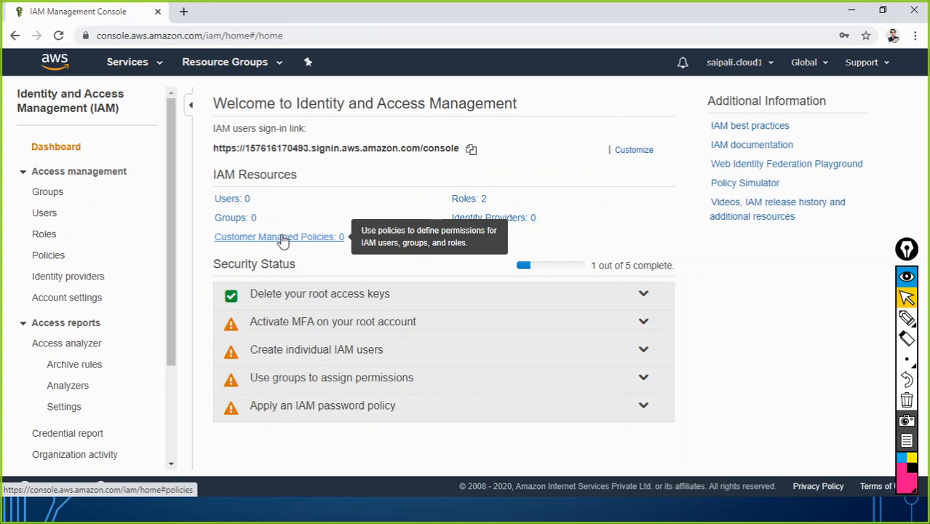
{"action": "key", "text": "alt+Tab"}
{"action": "key", "text": "alt+Tab"}
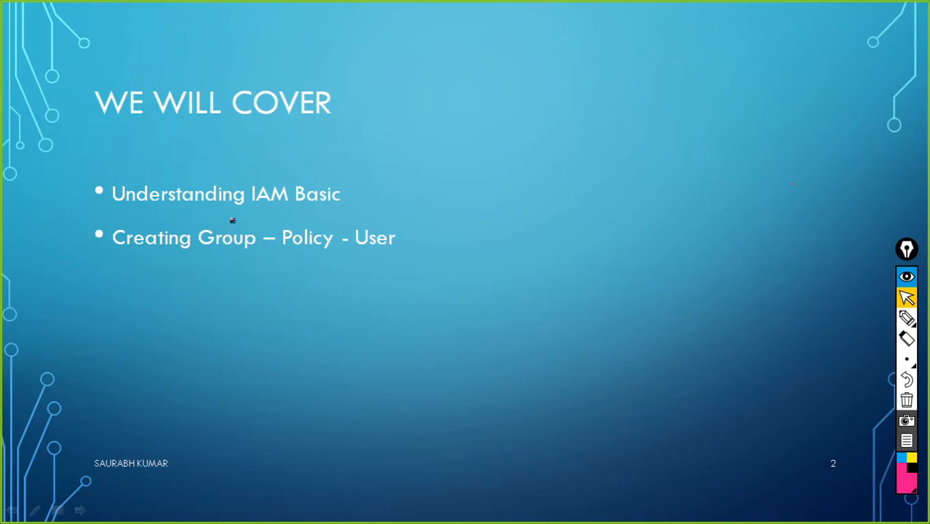
Draw a red ink underline beneath 'Understanding IAM Basic' on the We Will Cover slide
{"action": "left_click_drag", "start_coordinate": [227, 216], "coordinate": [355, 214]}
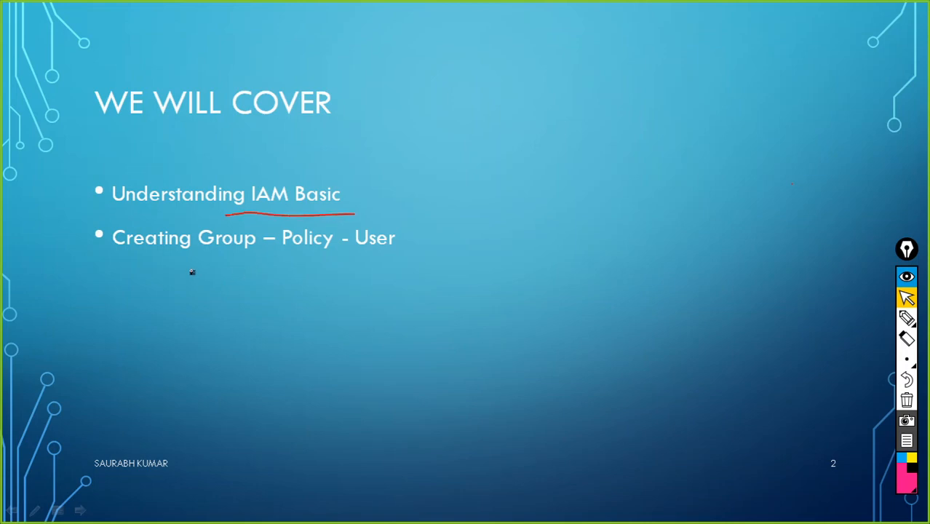